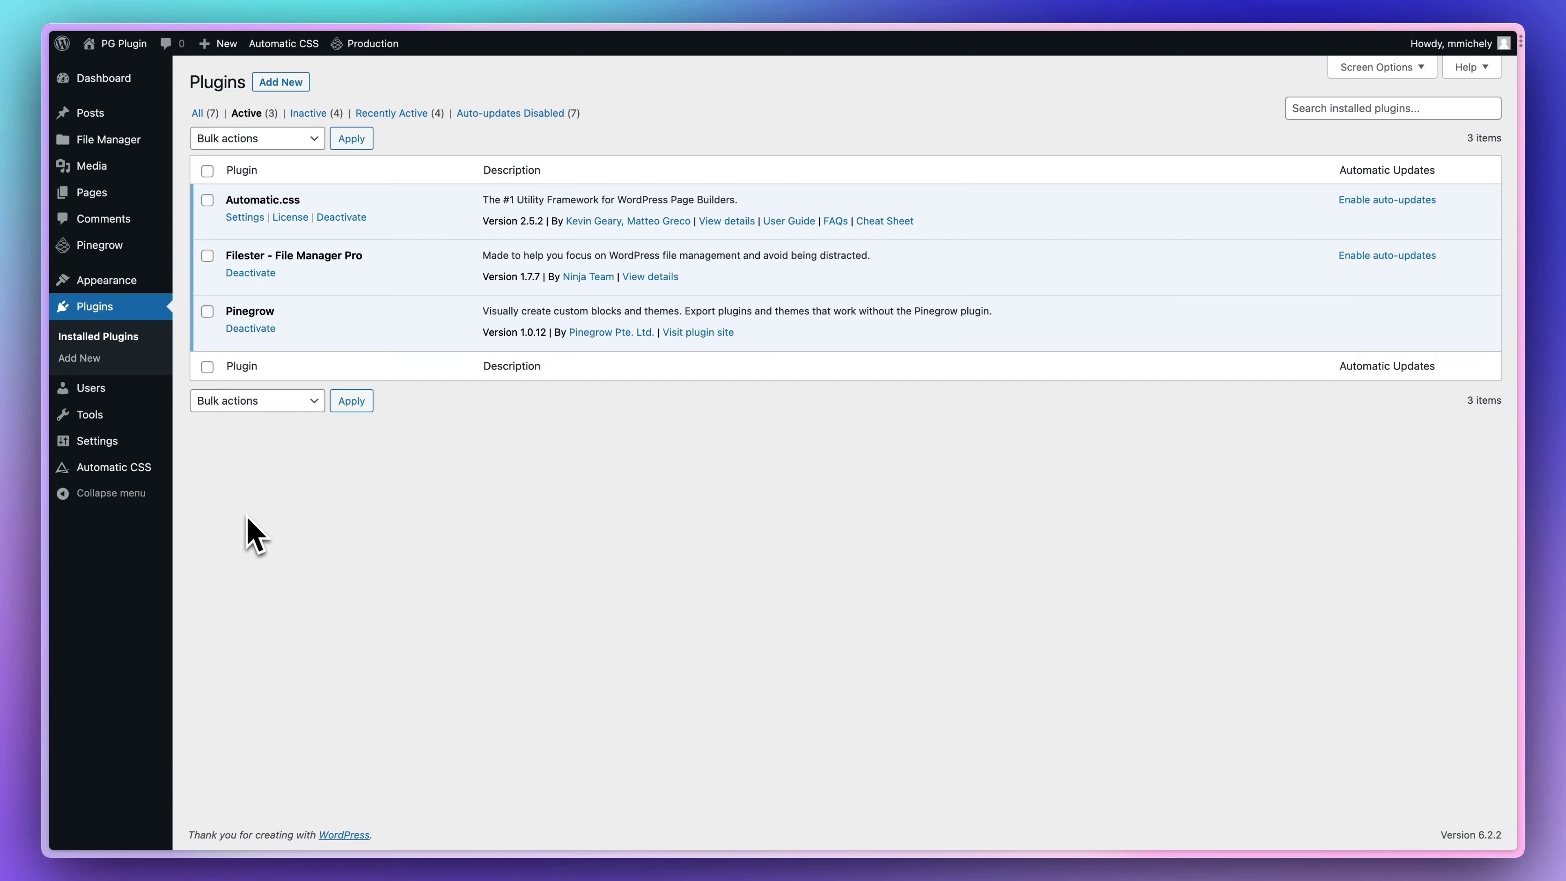
Open the Automatic CSS typography settings and set the root font size to 100%
mouse_move(151, 474)
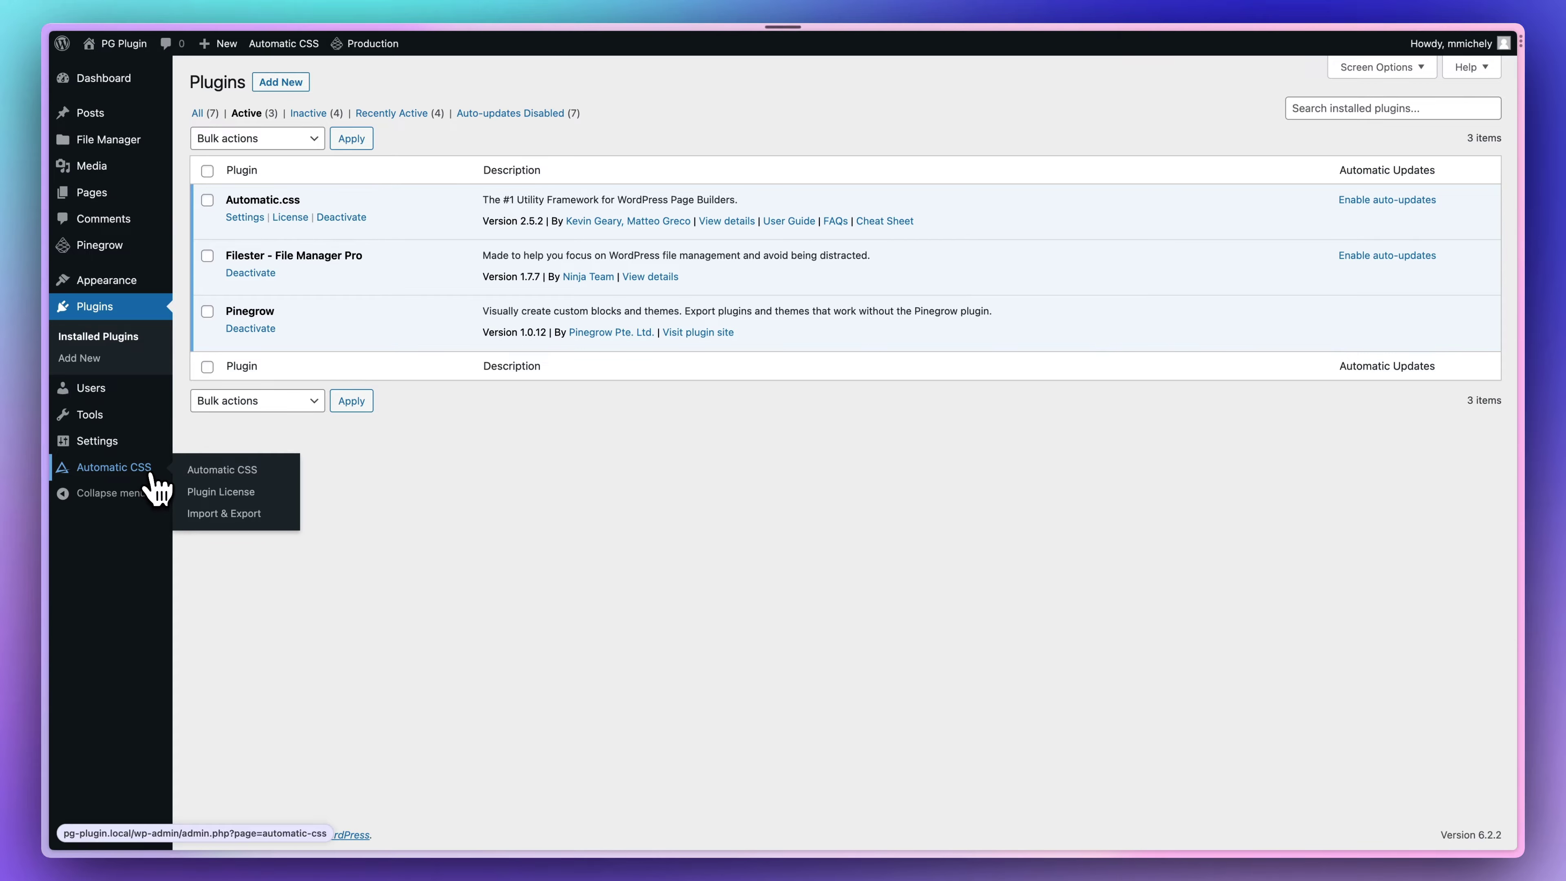
click(151, 474)
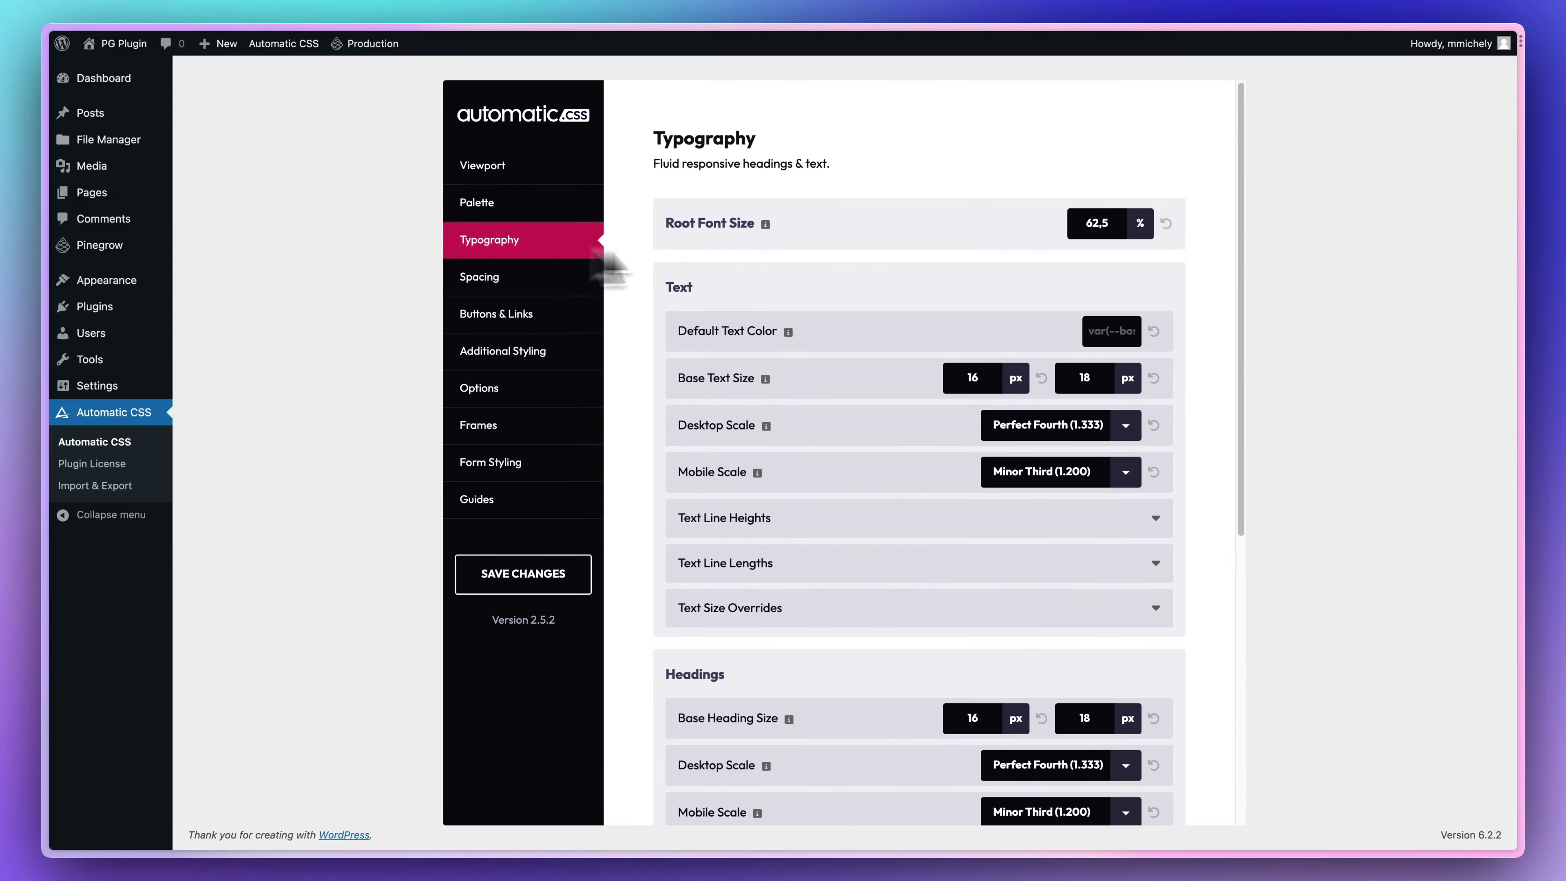
double_click(1090, 224)
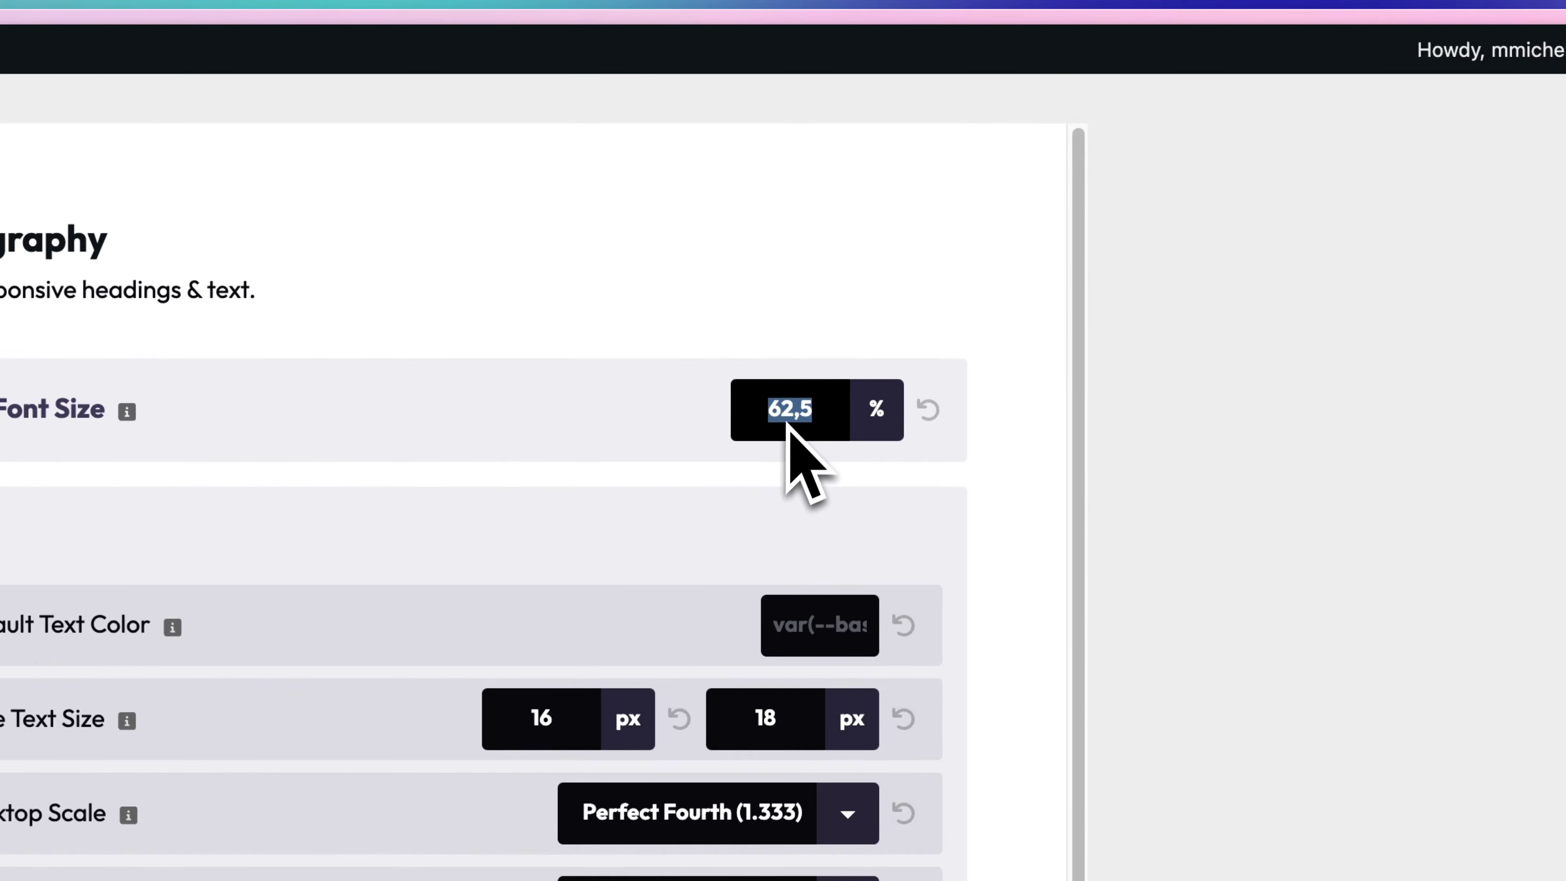
text(100)
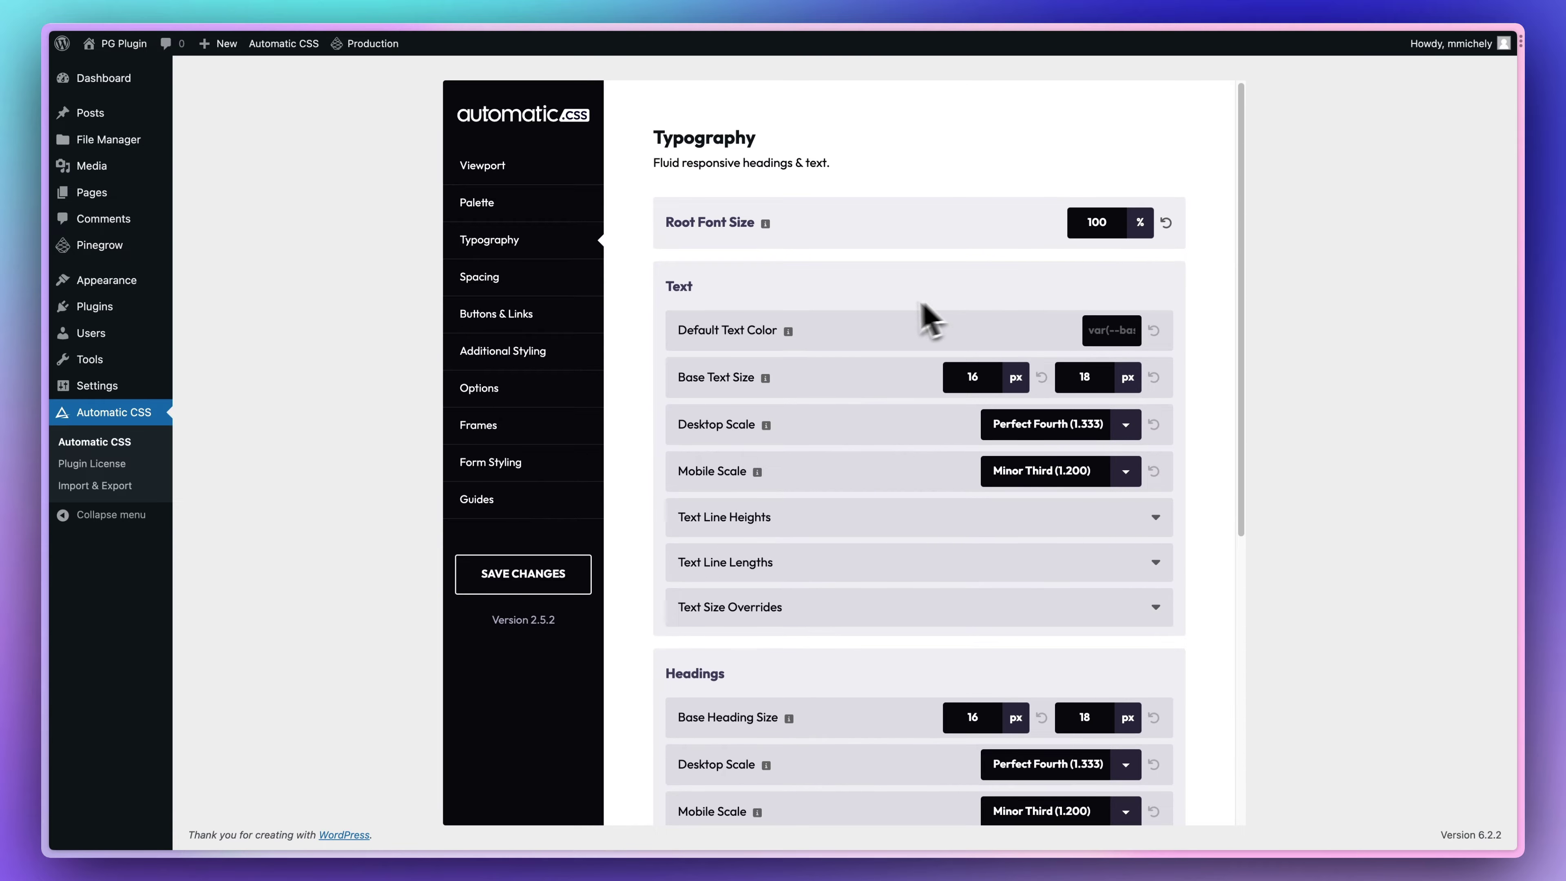
In the Automatic CSS options, turn on Gutenberg support with block editor stylesheet loading, color palette generation and color palette replacement
scroll(906, 321, down, 5)
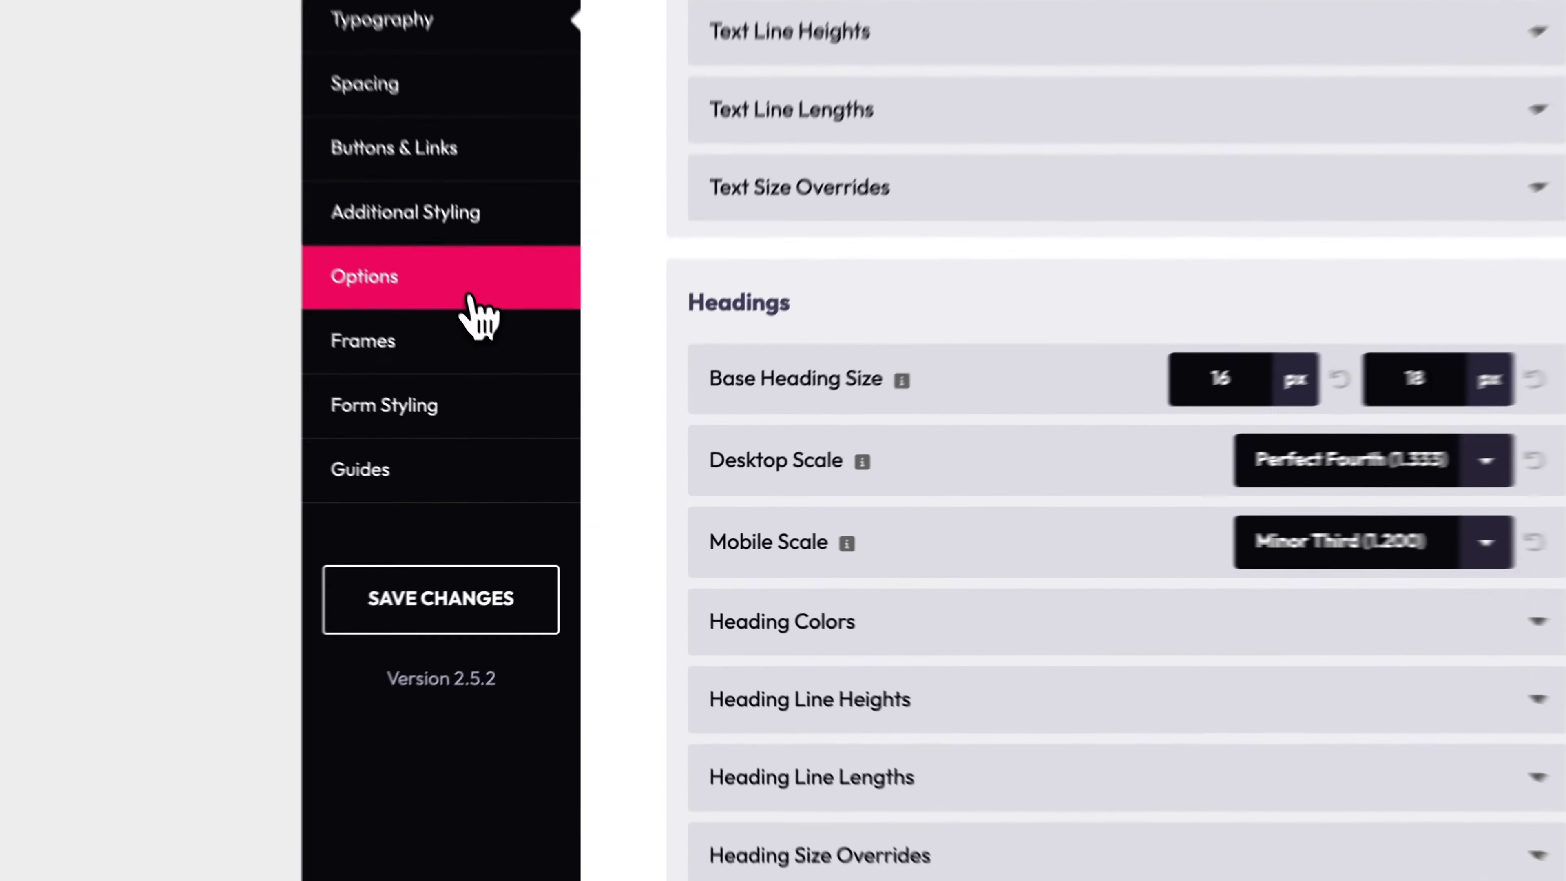
click(527, 393)
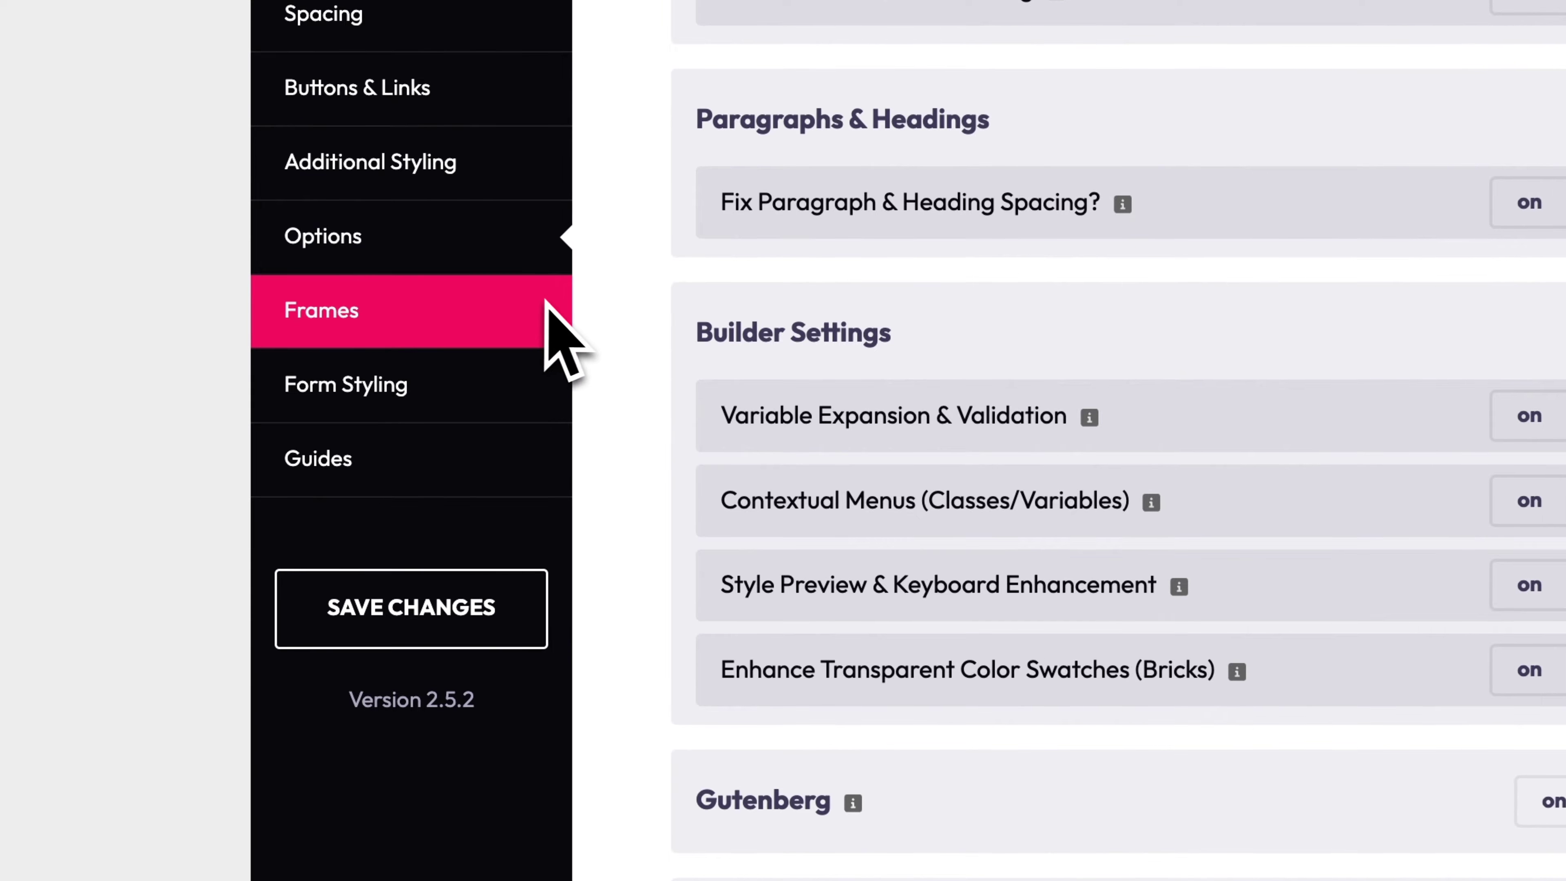
scroll(936, 601, down, 10)
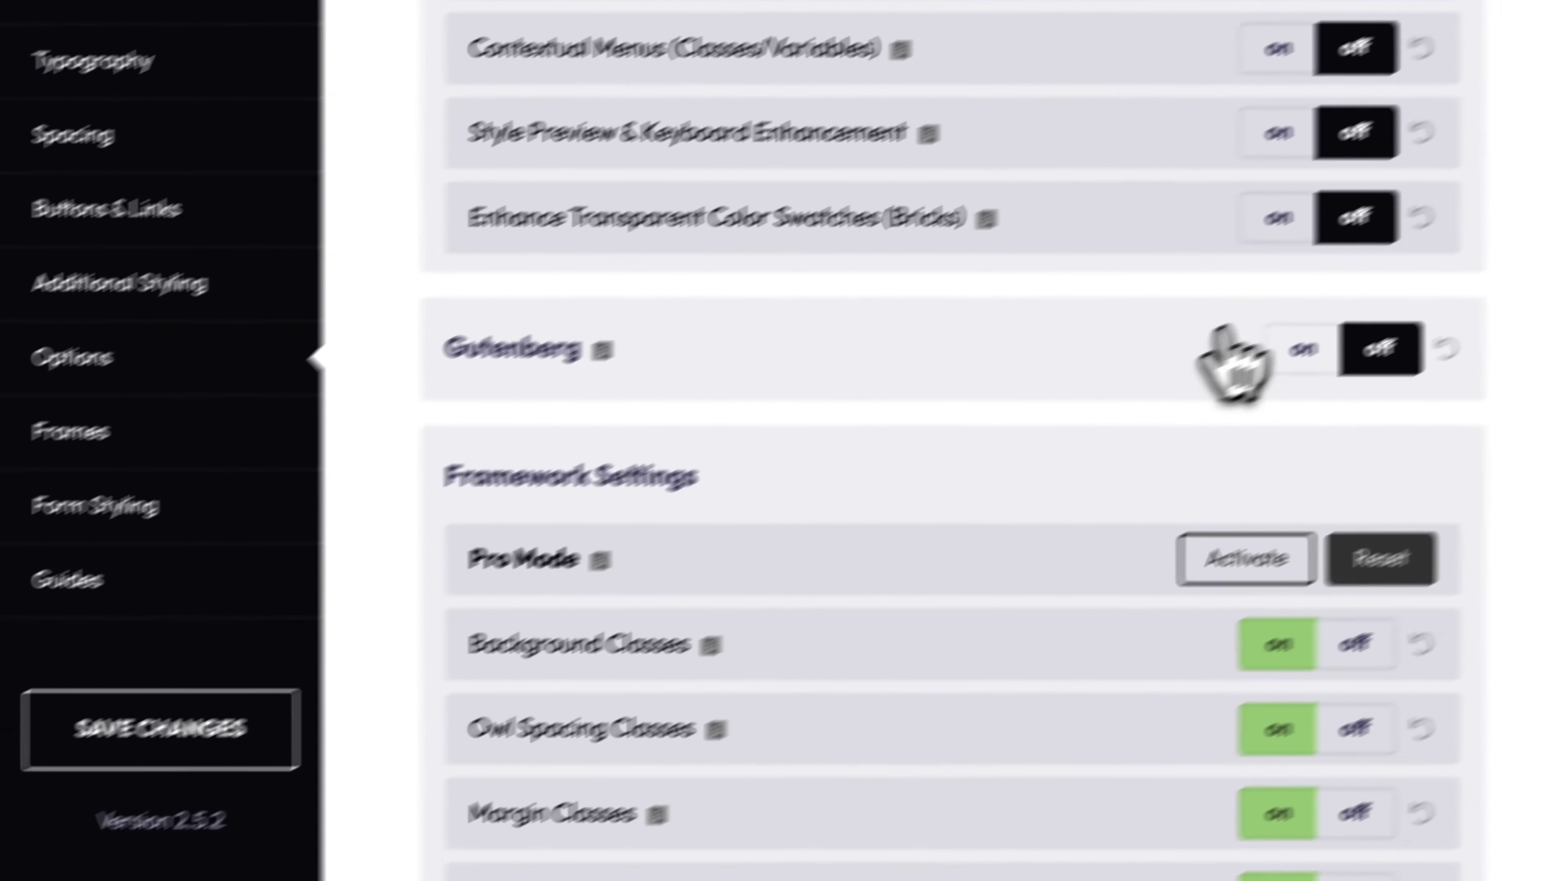
click(1294, 355)
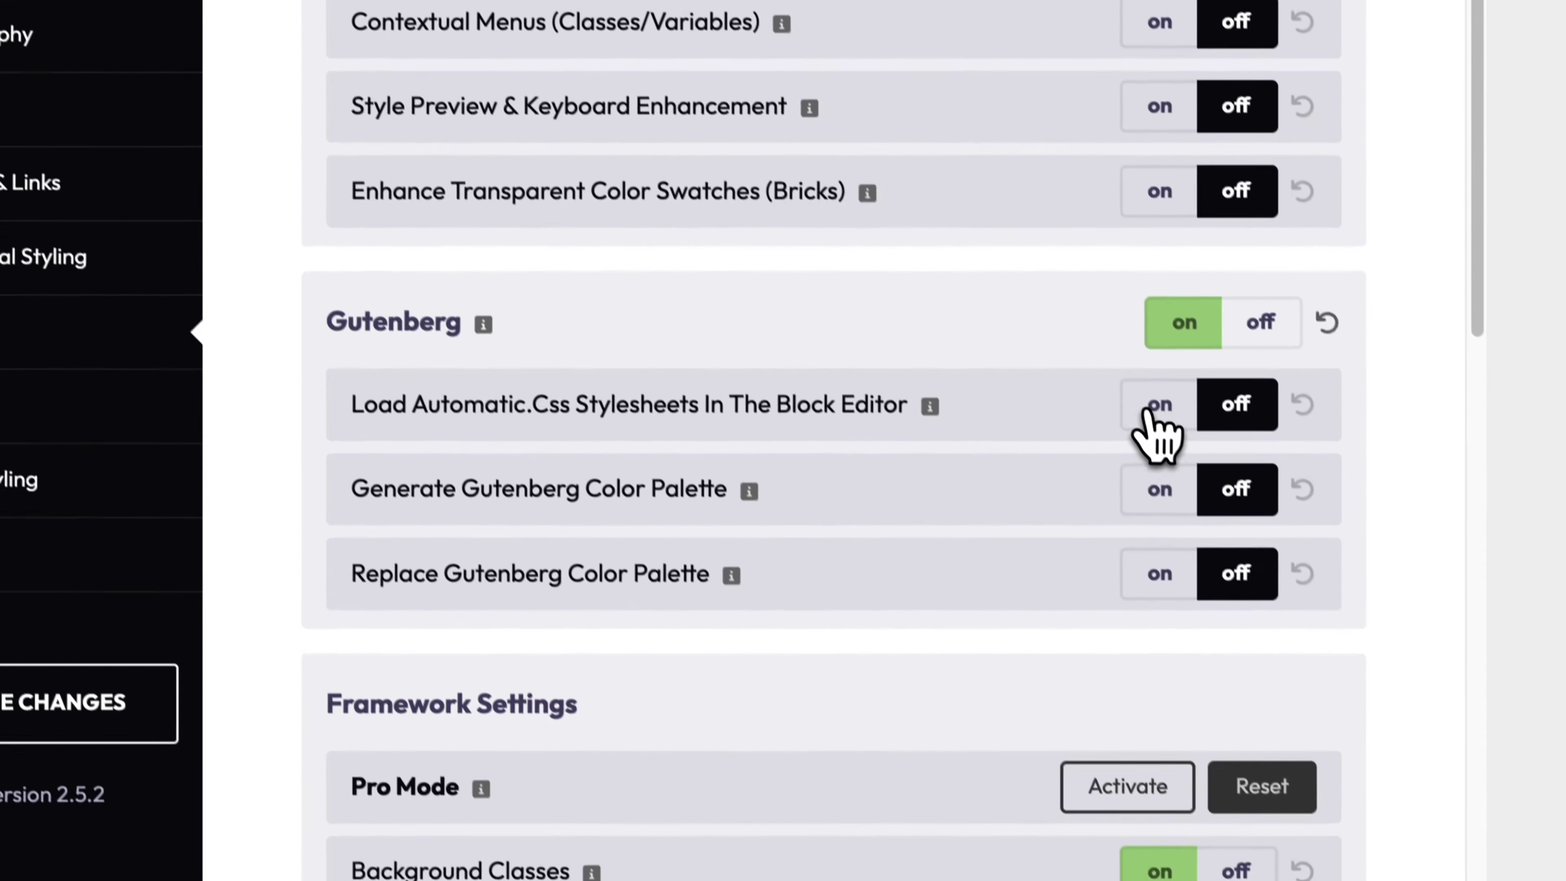
click(1171, 443)
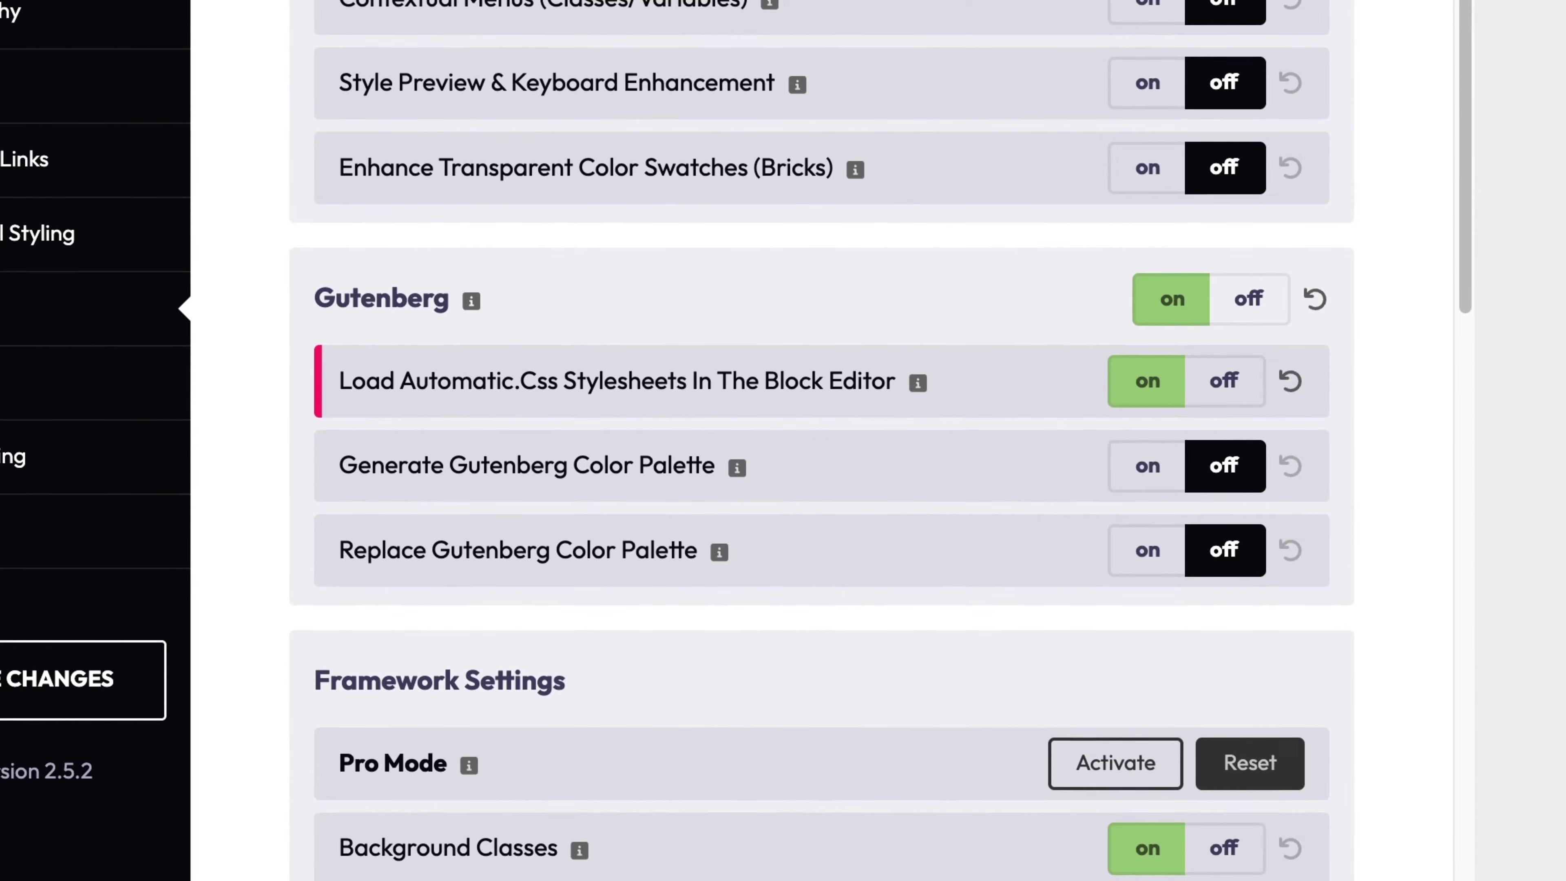
click(1122, 475)
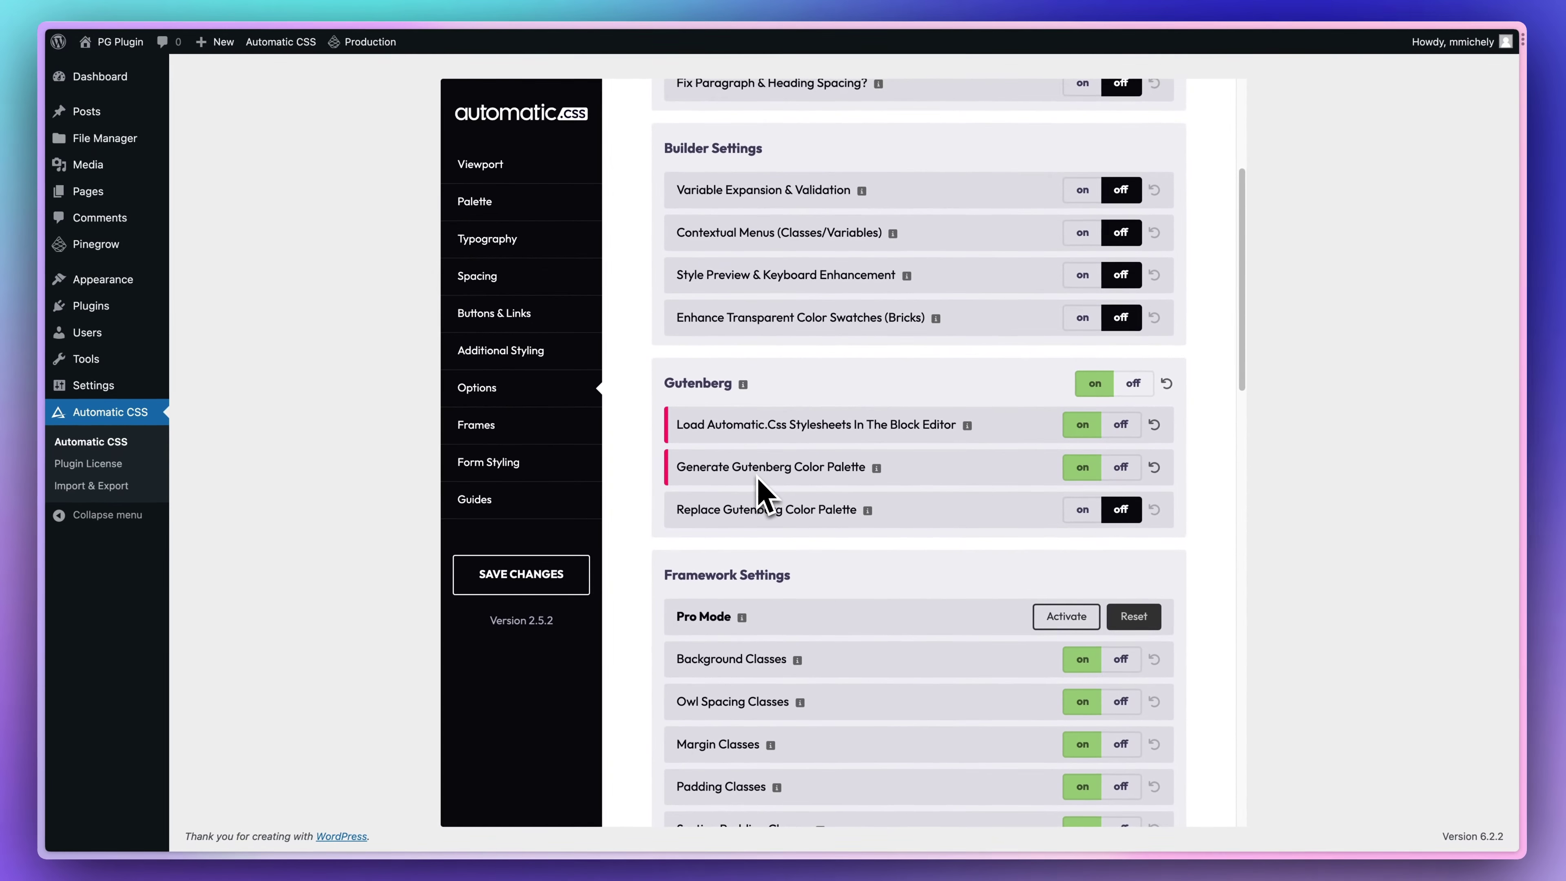
scroll(764, 493, down, 1)
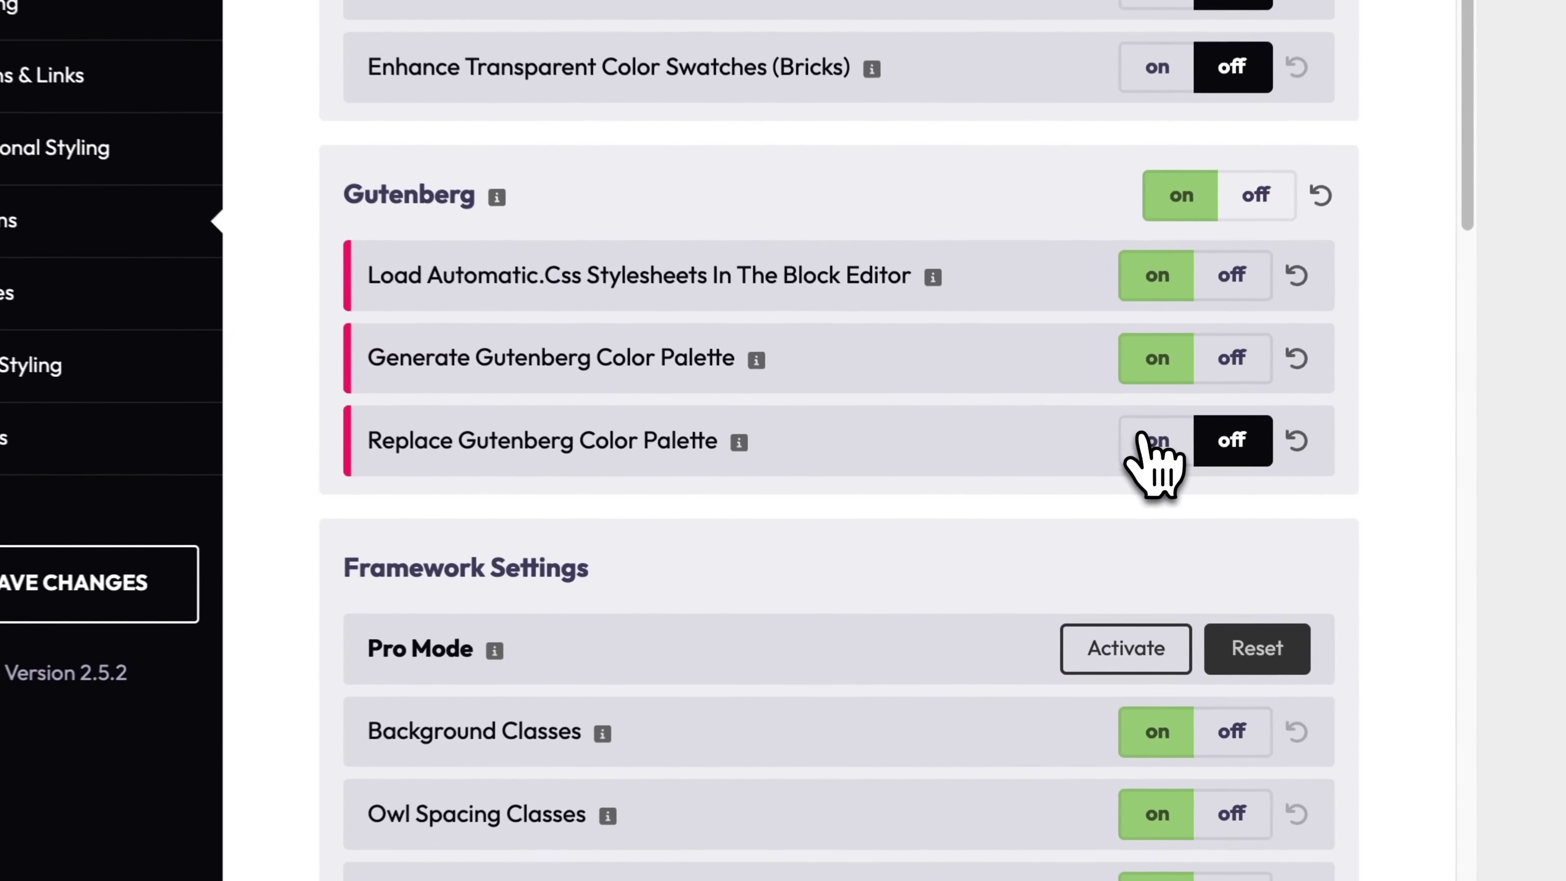
click(1081, 500)
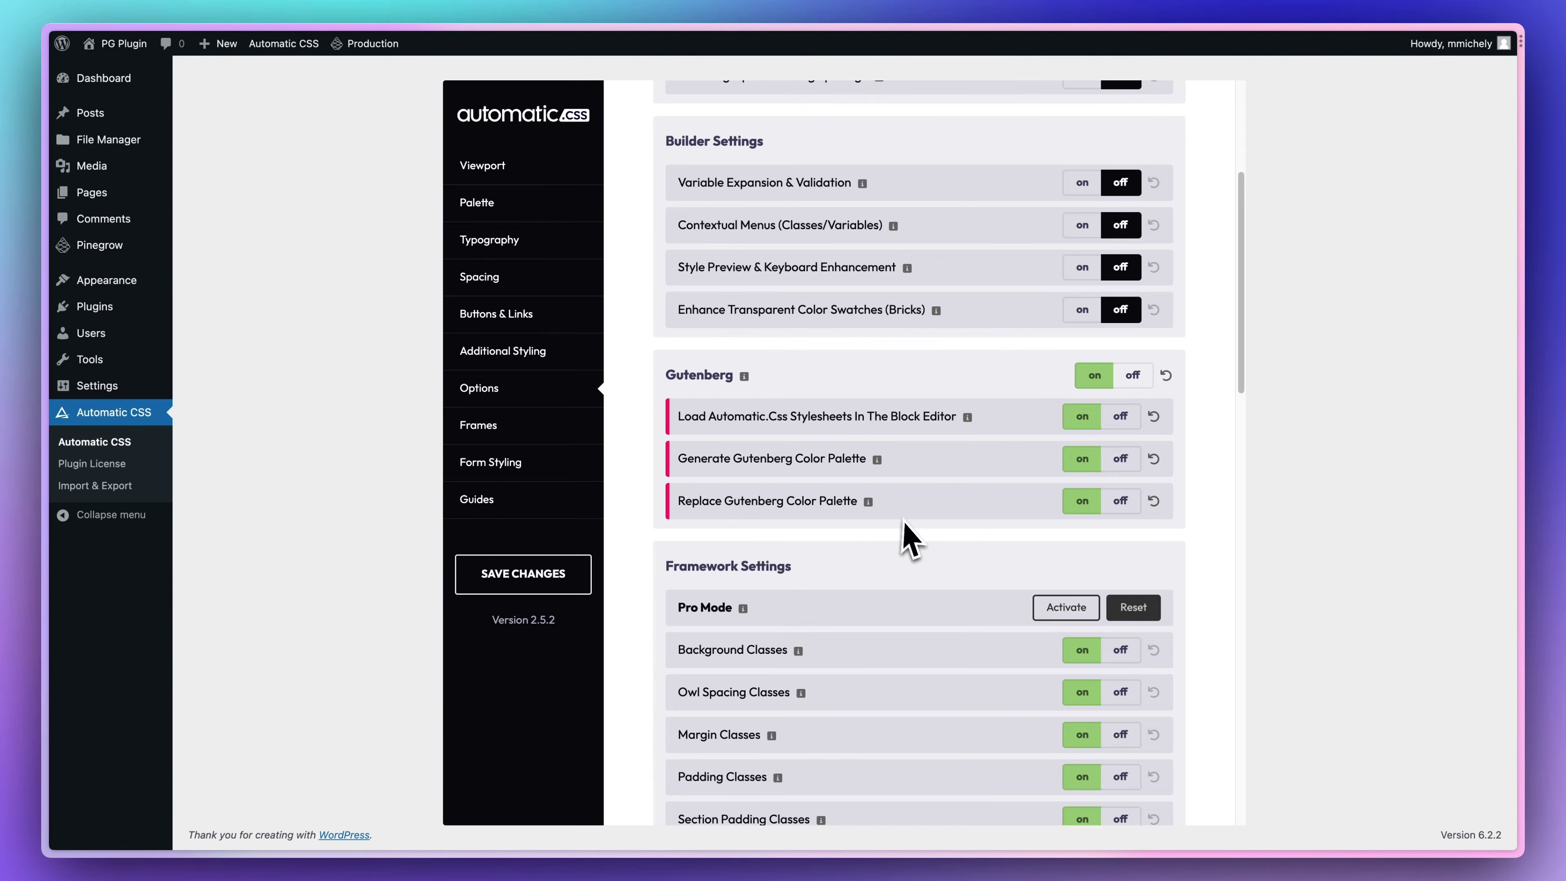
Save the changed Automatic CSS settings and check the save message
scroll(876, 543, down, 1)
click(551, 582)
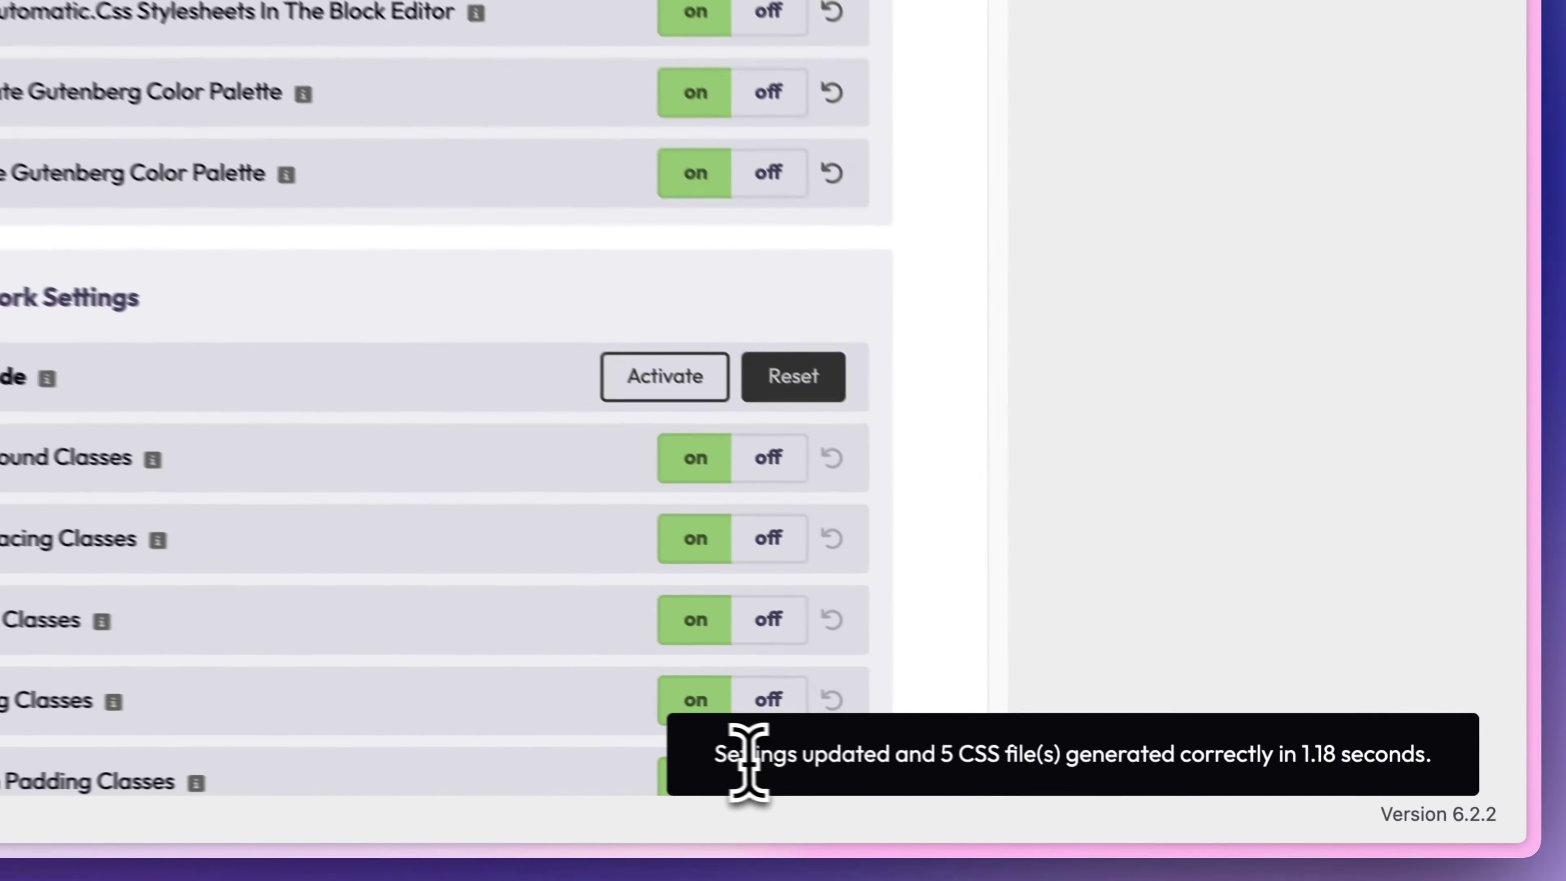
drag(748, 762, 1164, 745)
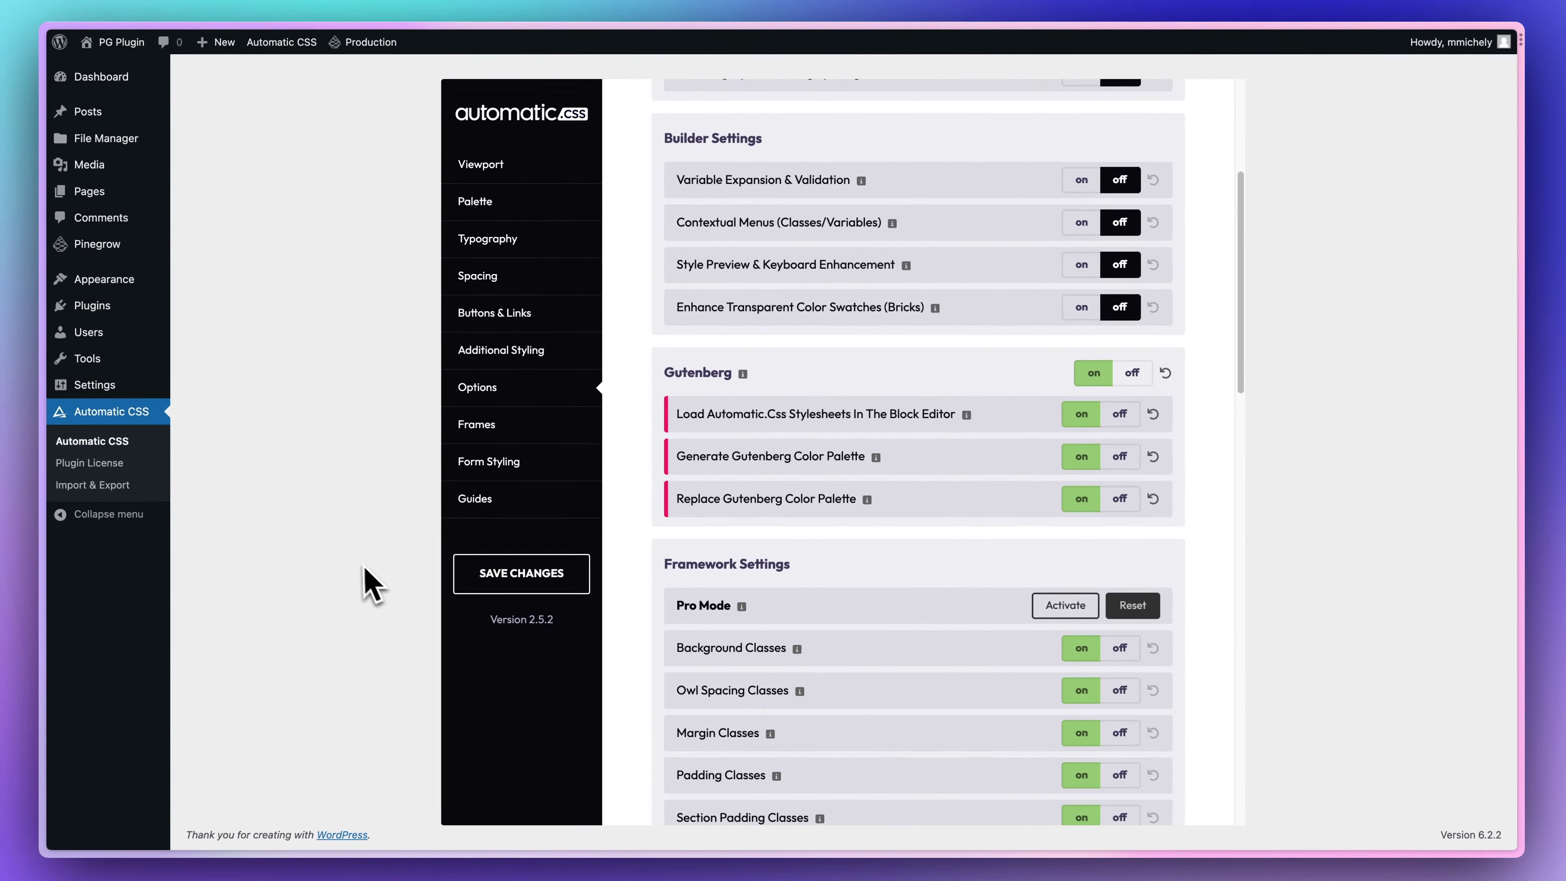
Browse to the wp-content/uploads/automatic-css folder in the WordPress file manager
mouse_move(127, 148)
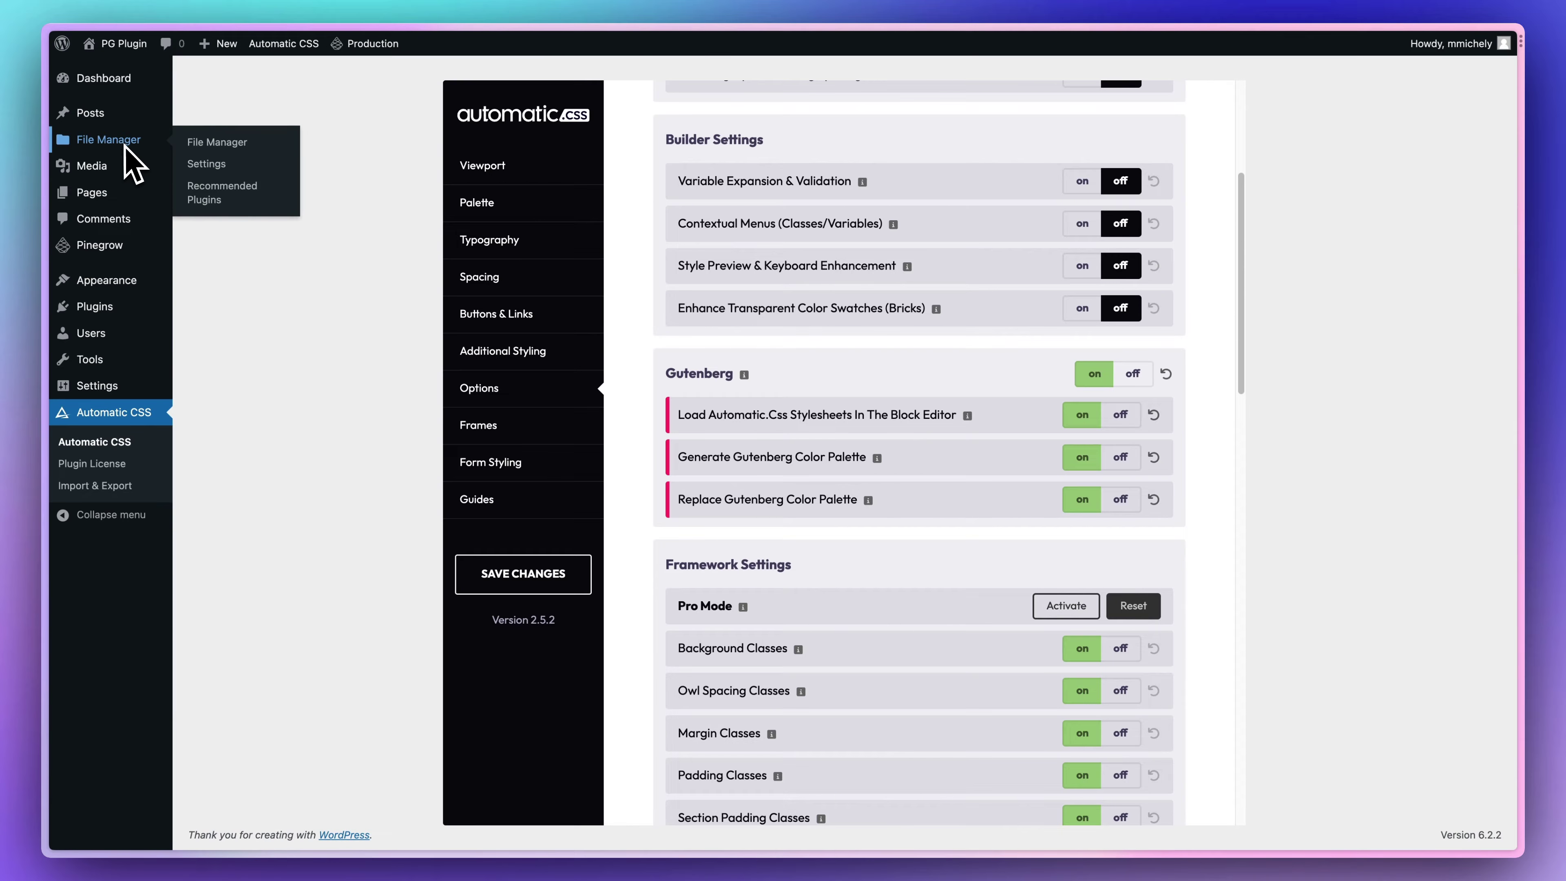
click(188, 144)
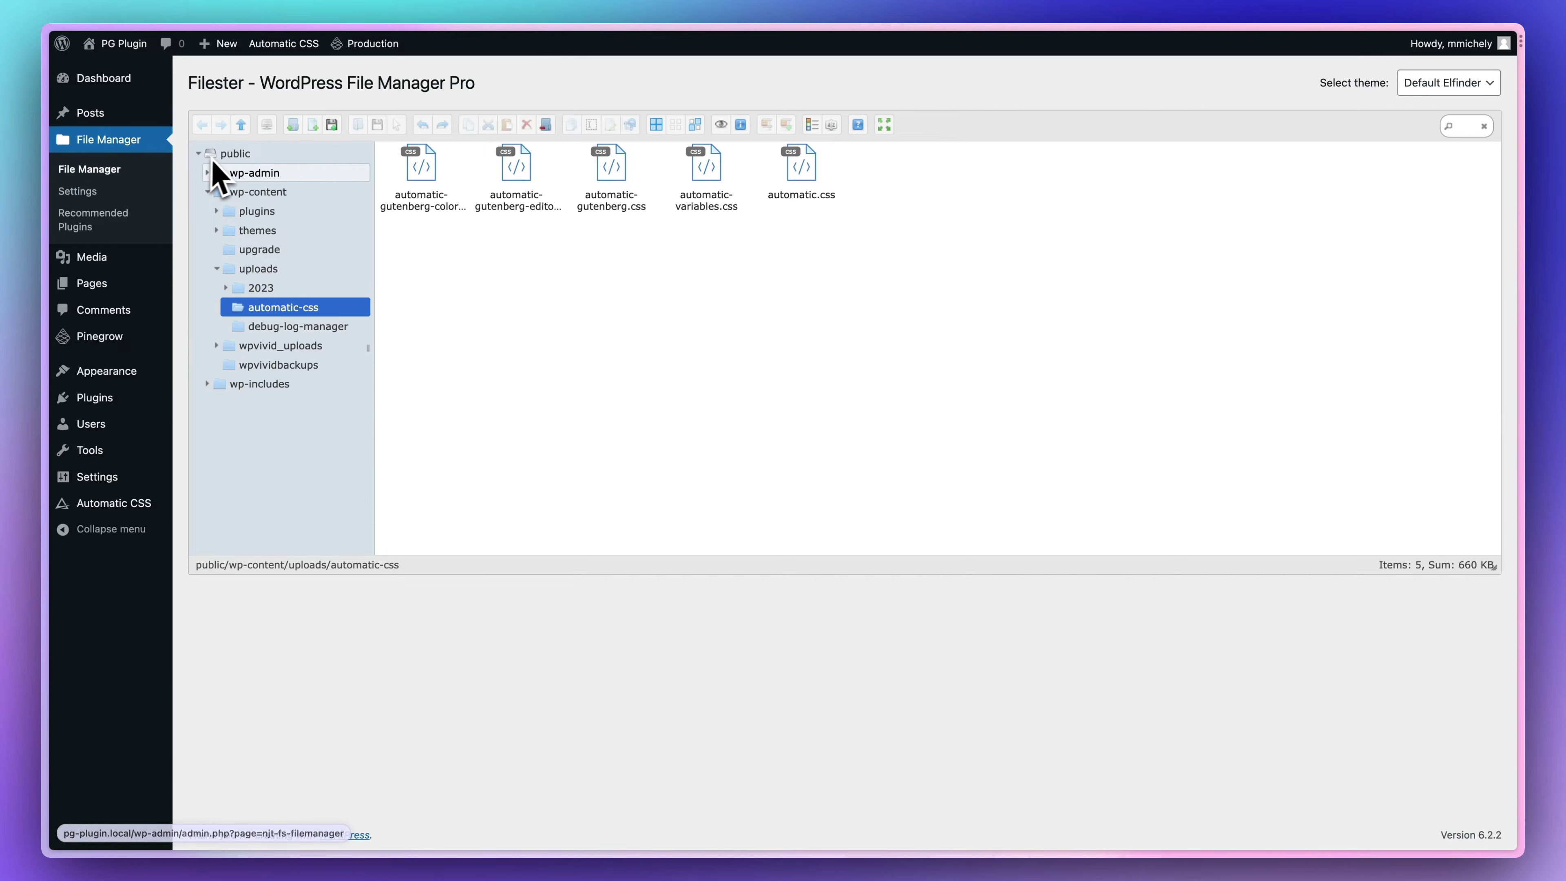
click(207, 191)
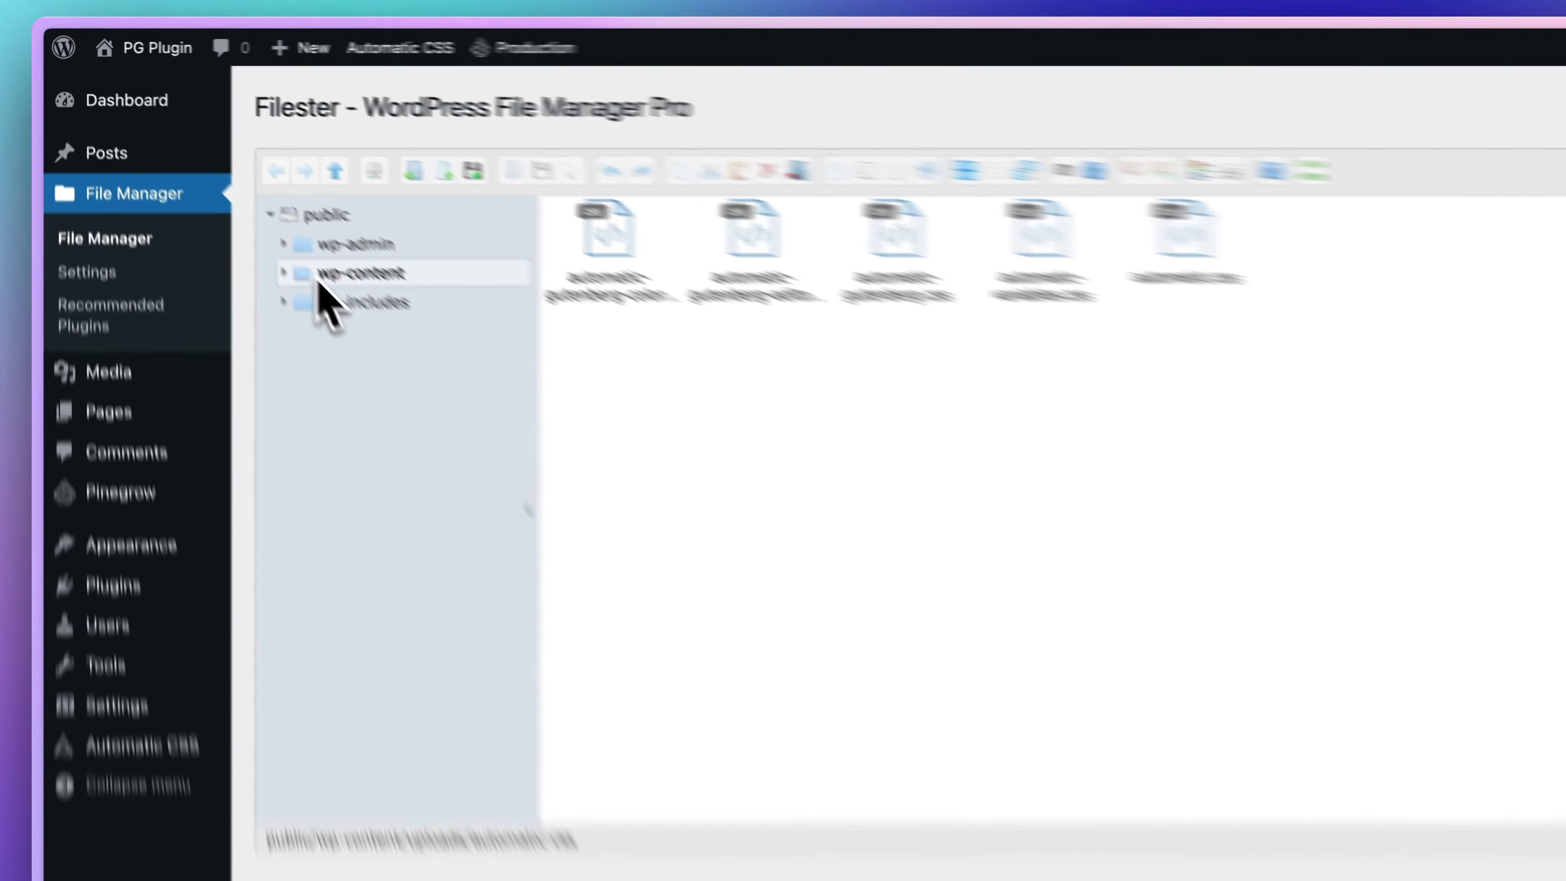
click(247, 196)
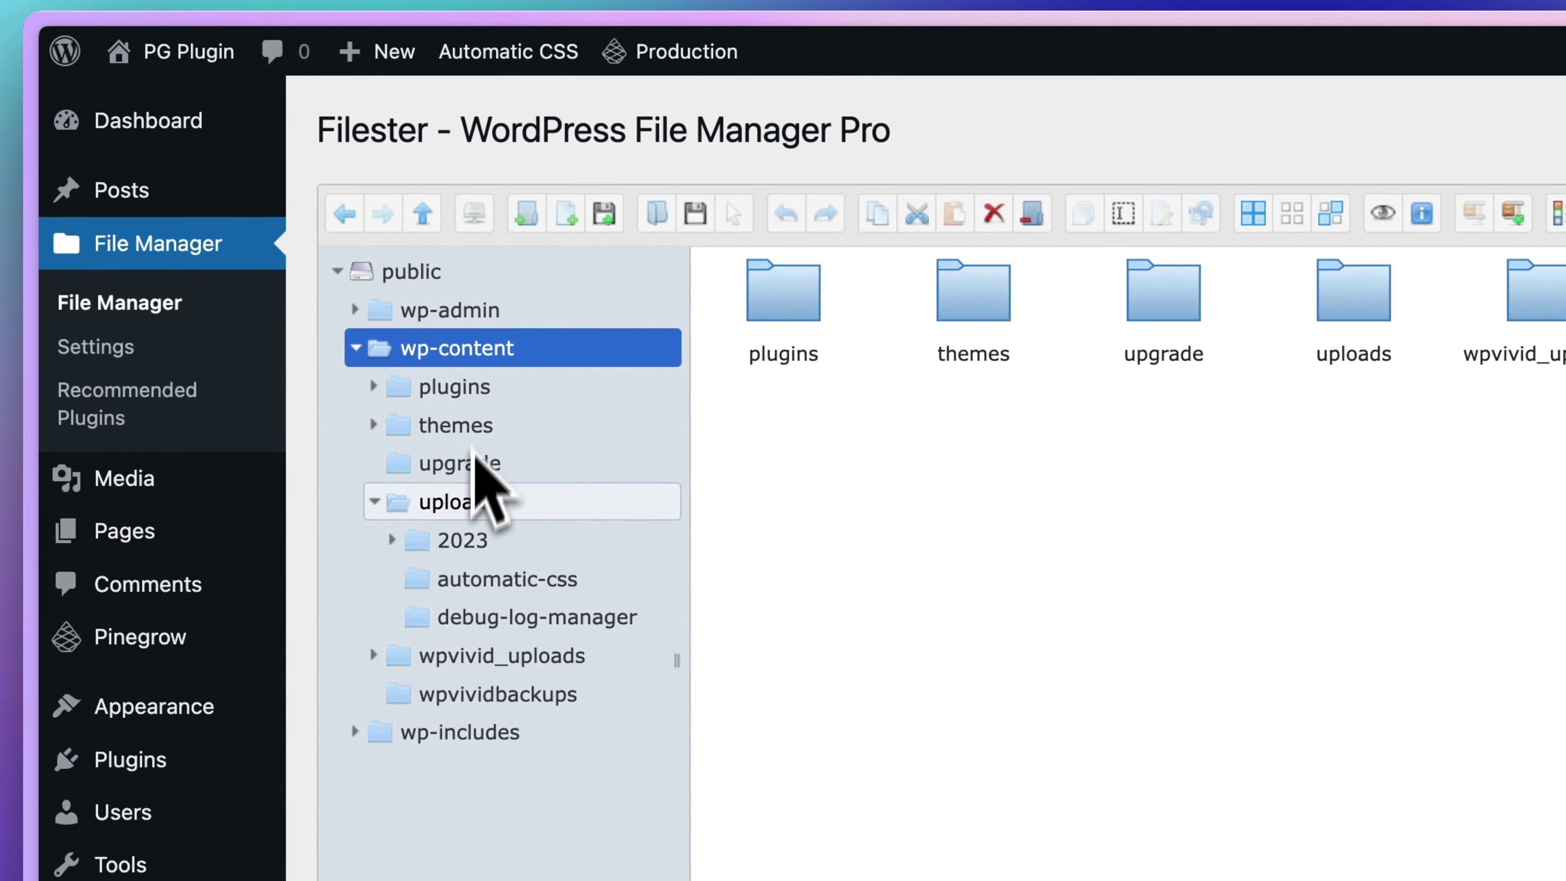
click(474, 497)
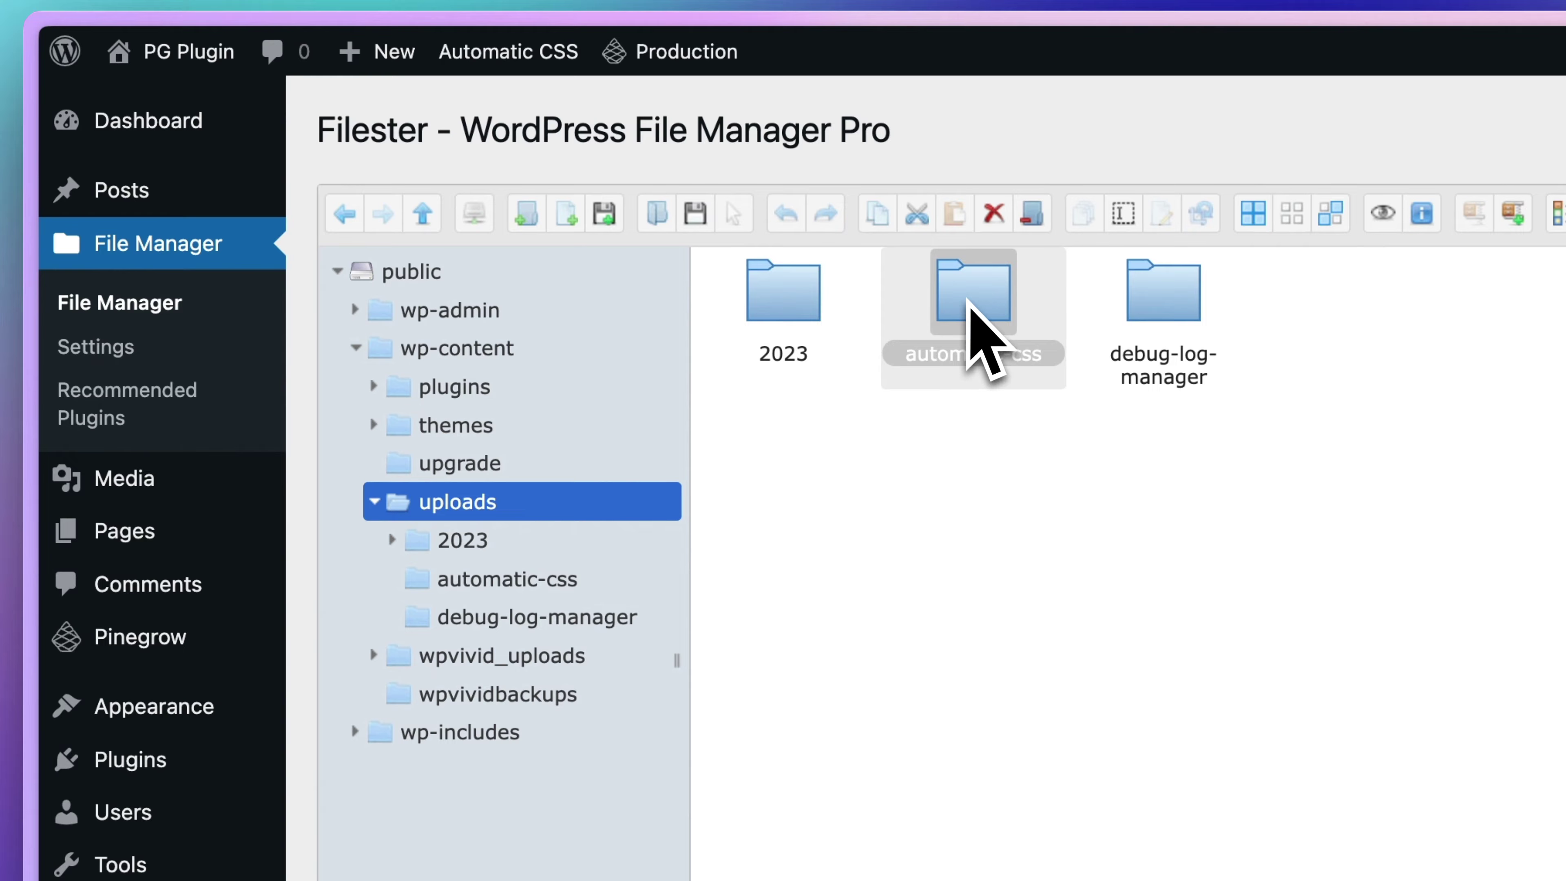
double_click(967, 305)
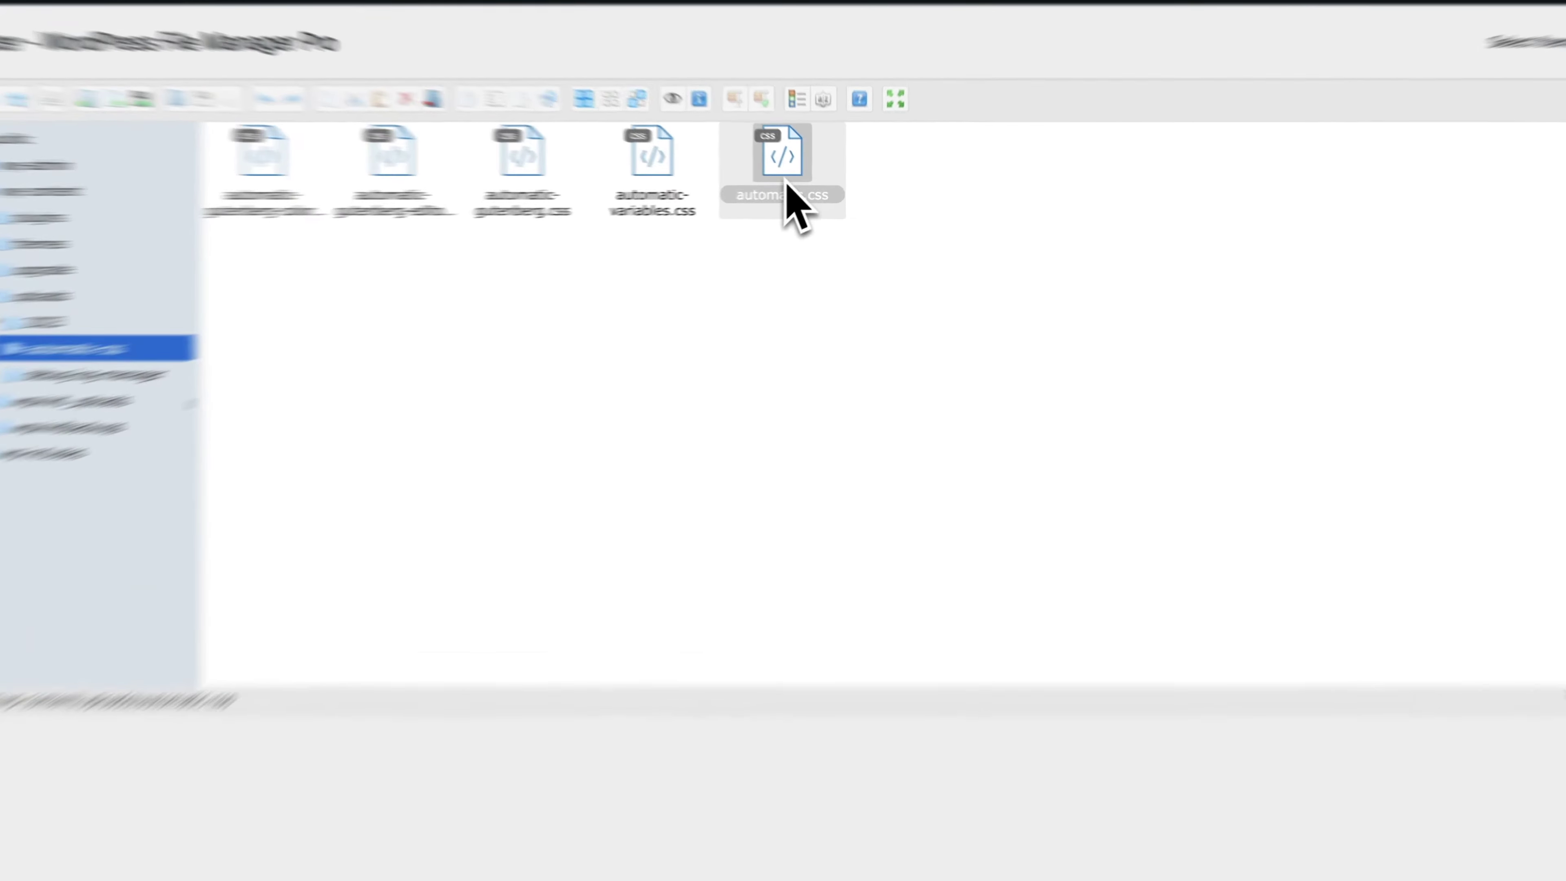
Copy the link address of automatic.css from its file info, and close the info window
right_click(802, 206)
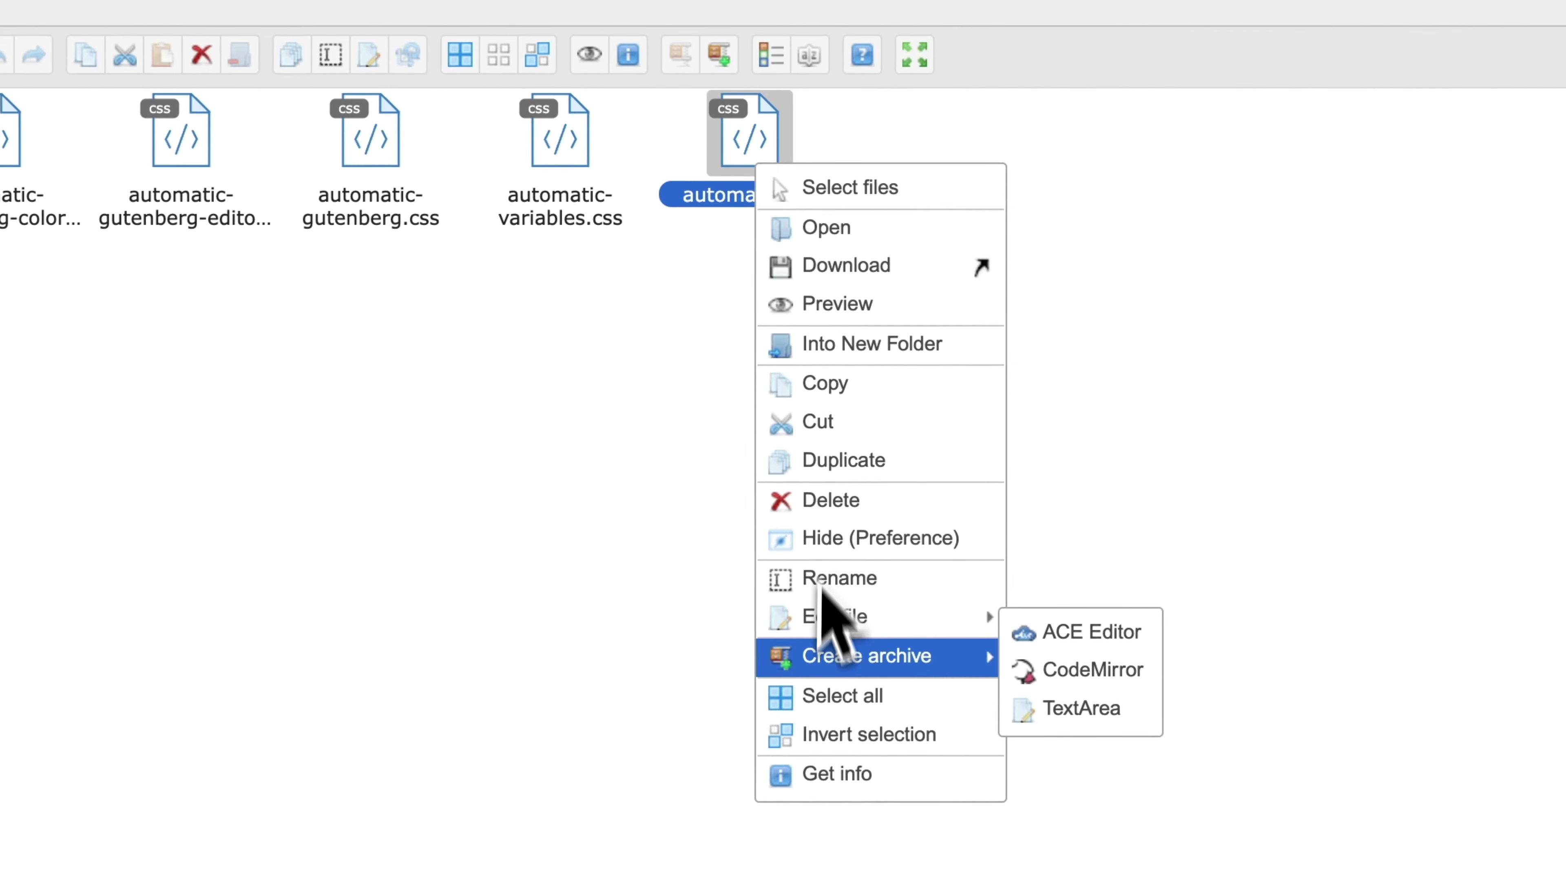
click(833, 774)
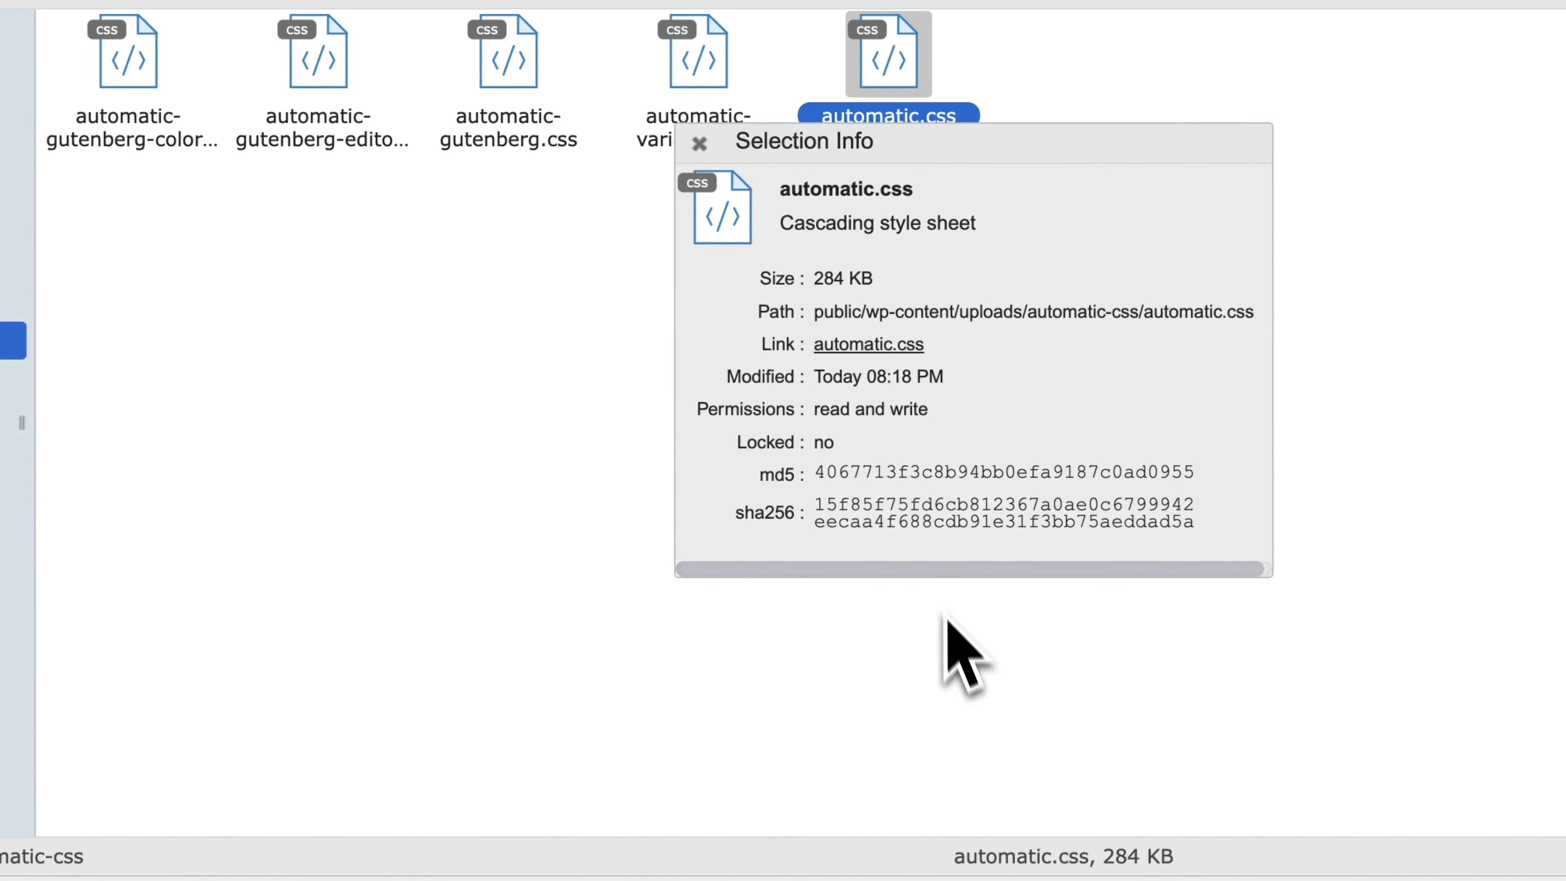
right_click(838, 347)
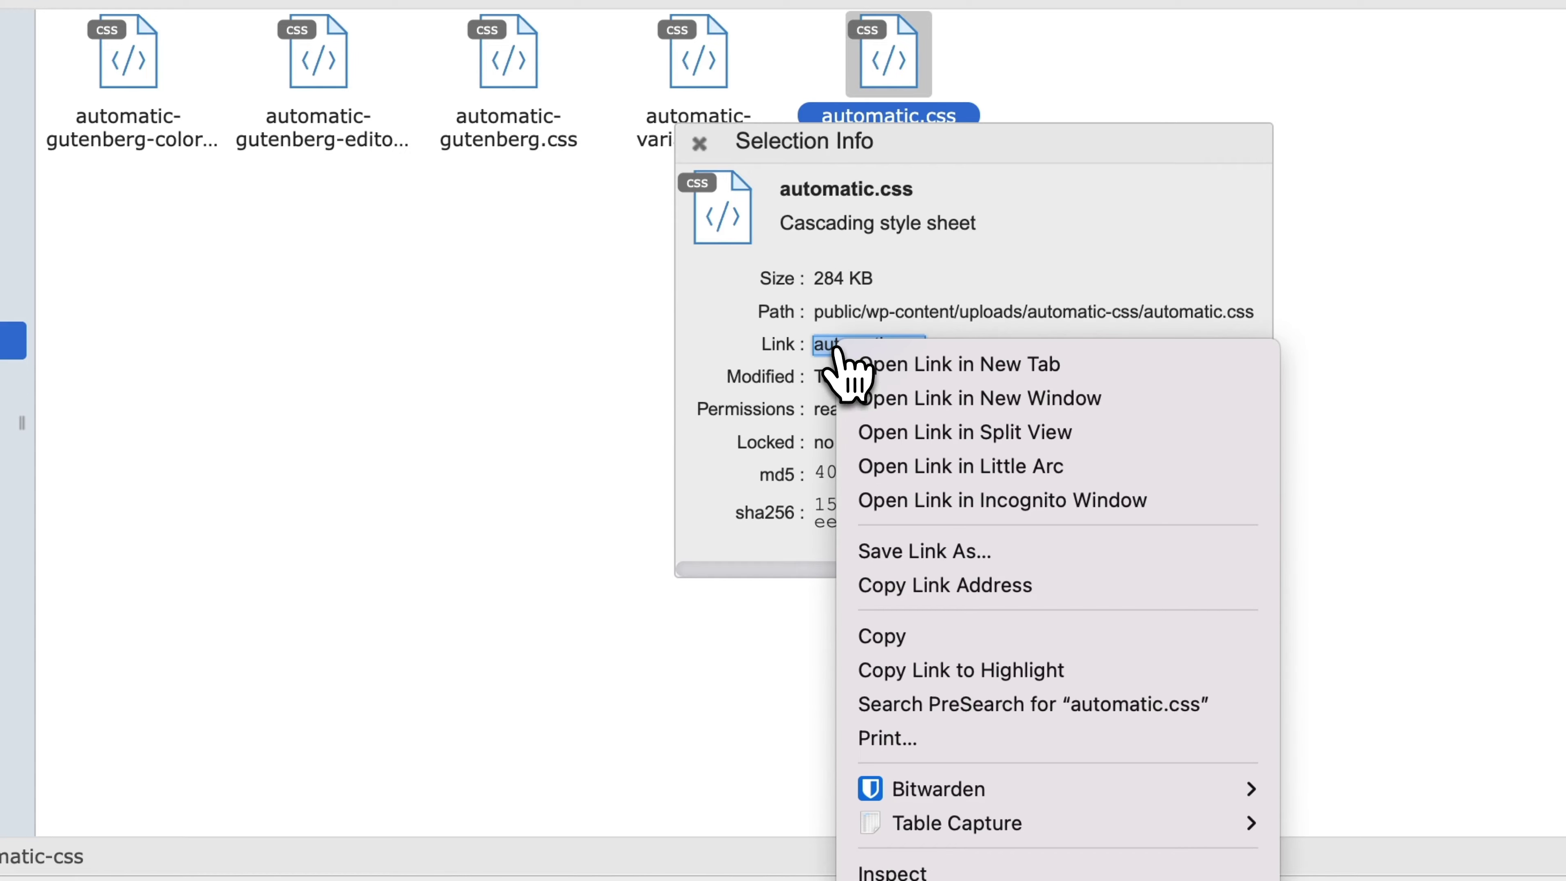
click(944, 586)
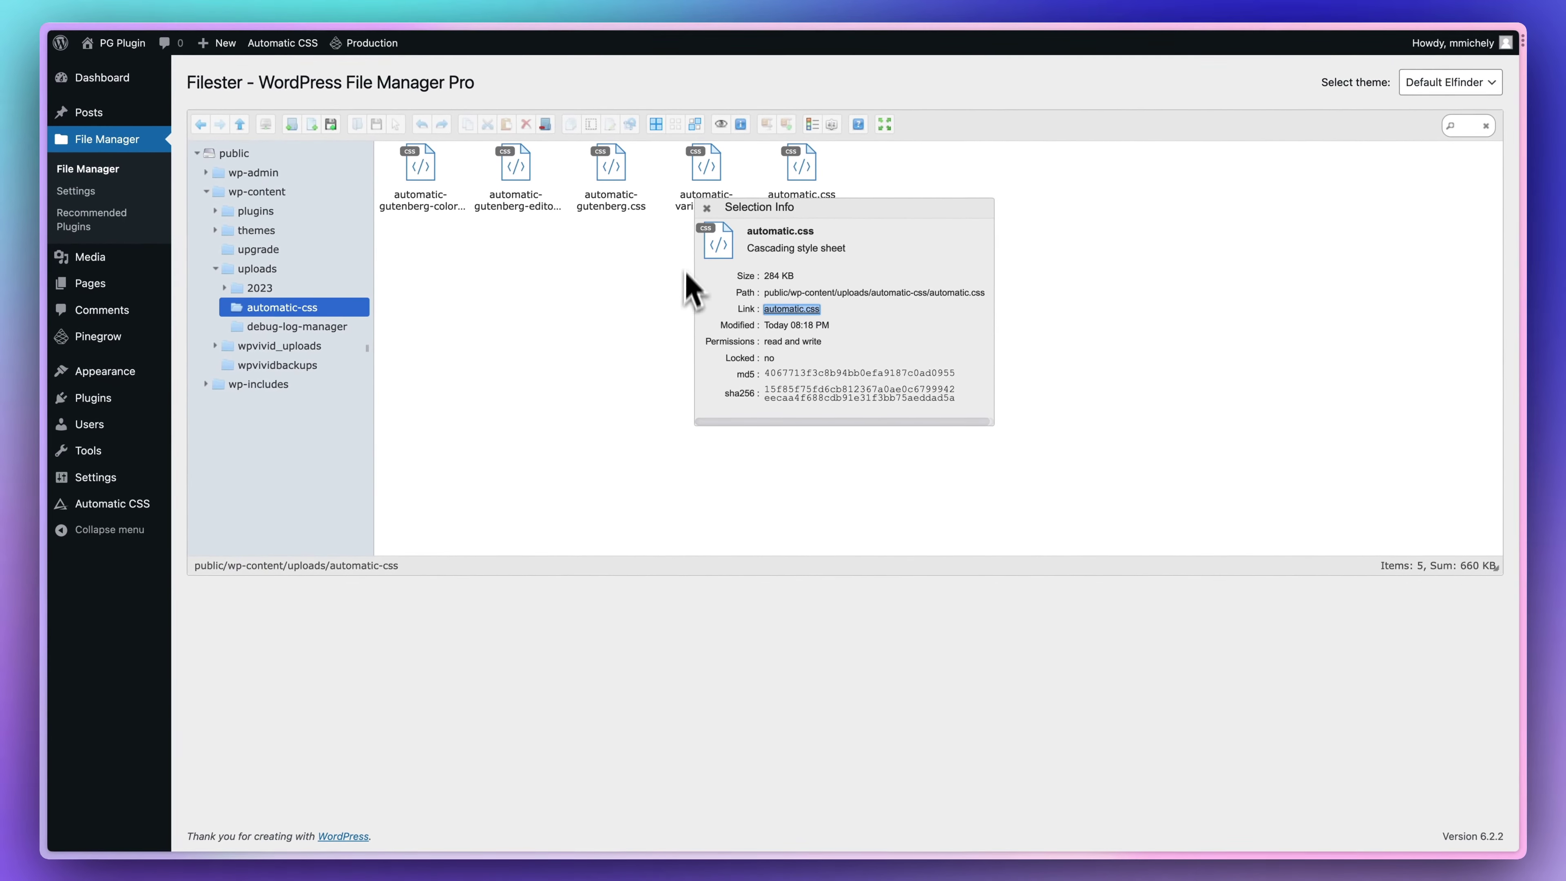
click(707, 207)
Create a new Blank HTML Project among the Pinegrow projects
mouse_move(111, 348)
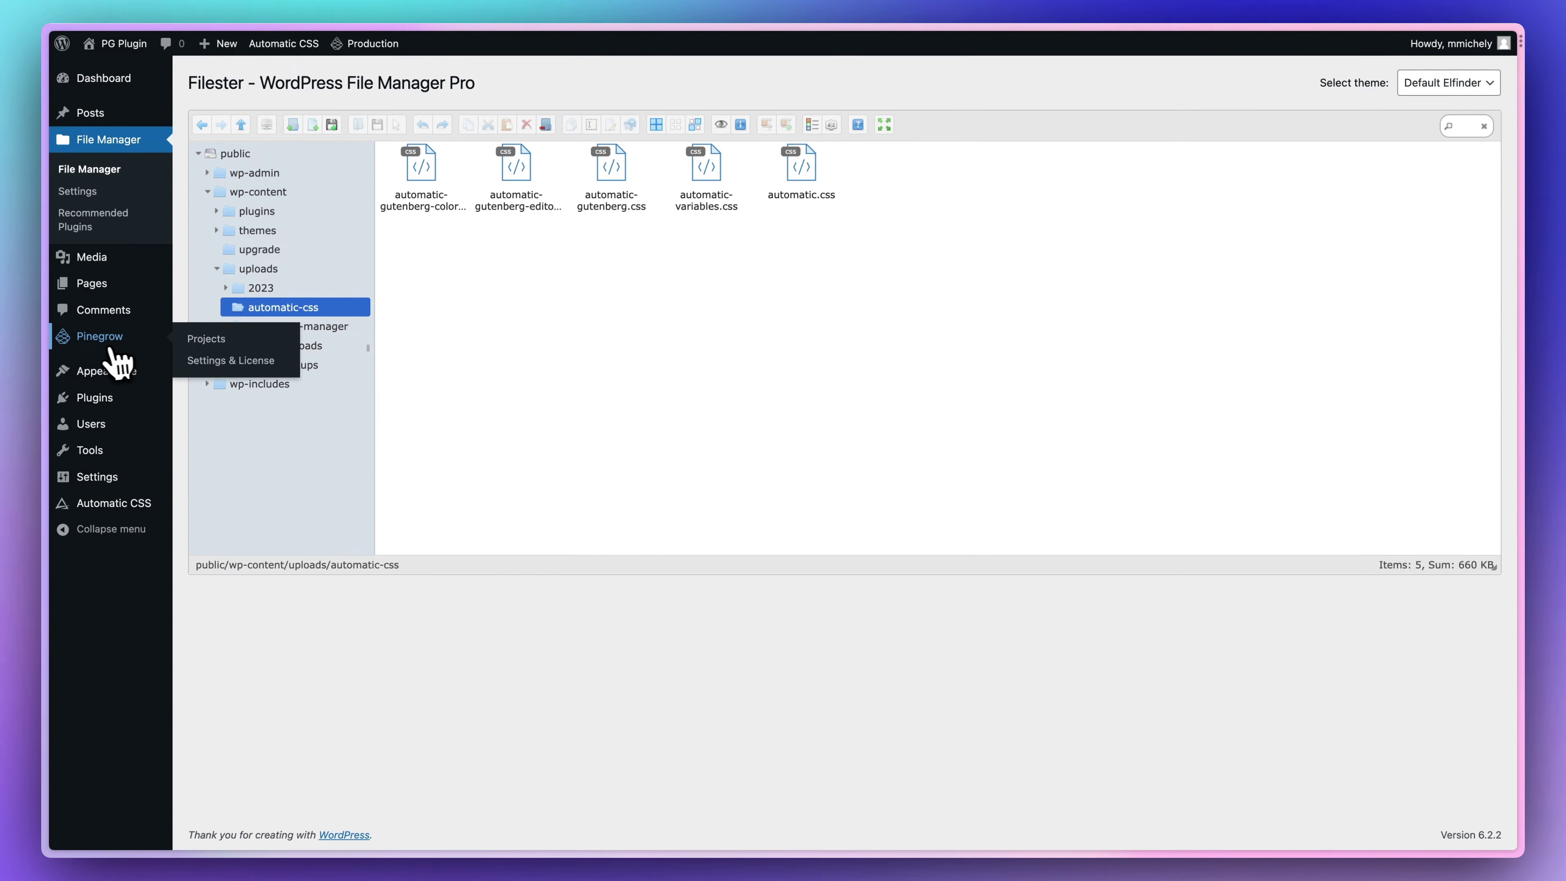
click(191, 339)
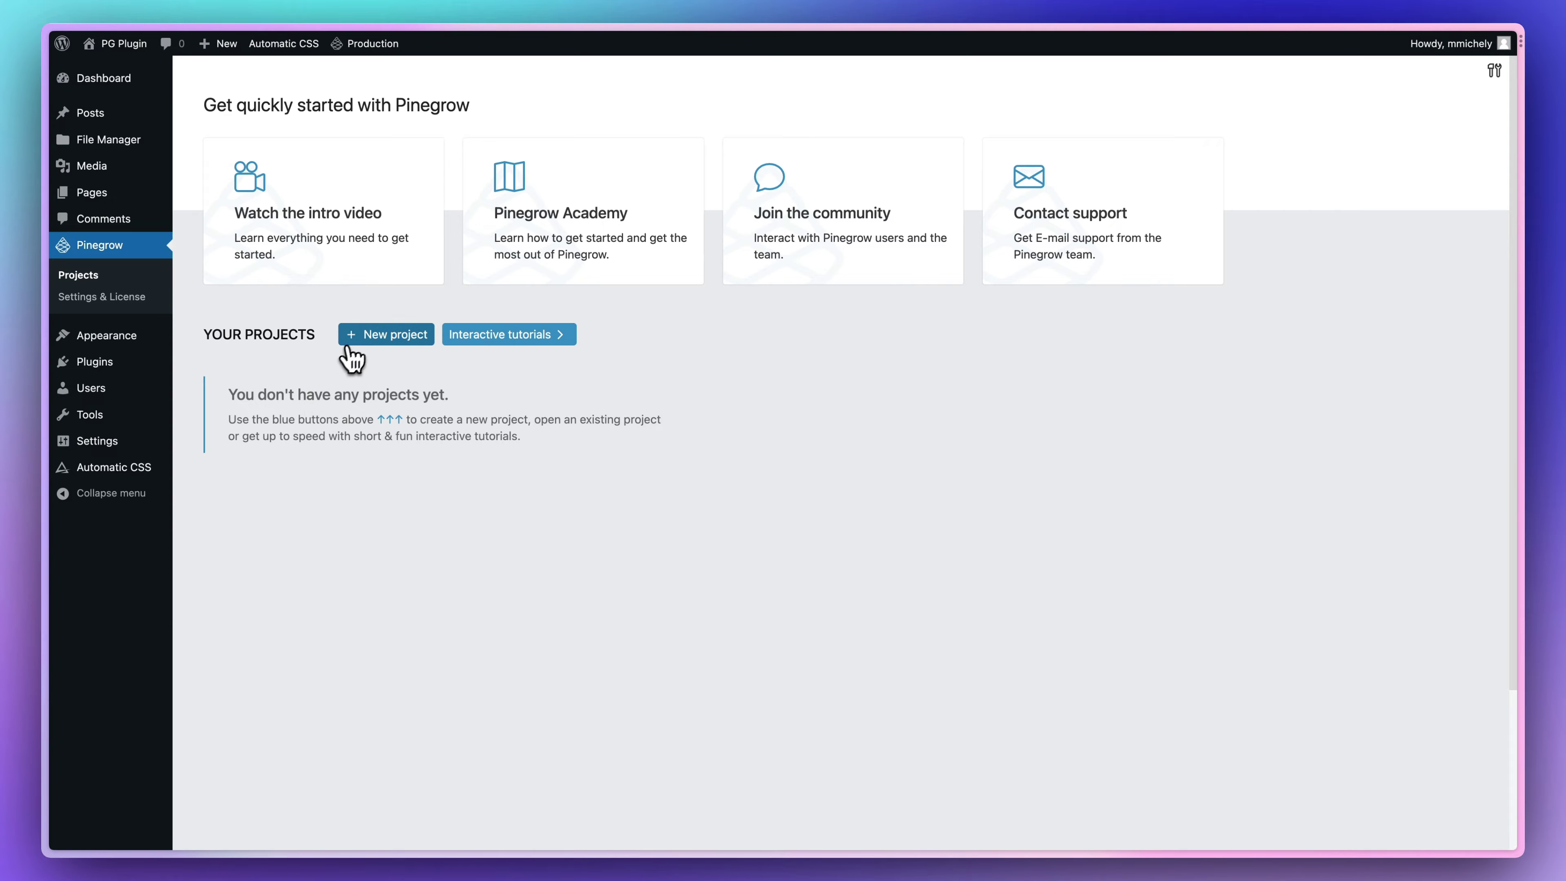
click(348, 338)
click(994, 277)
click(1017, 280)
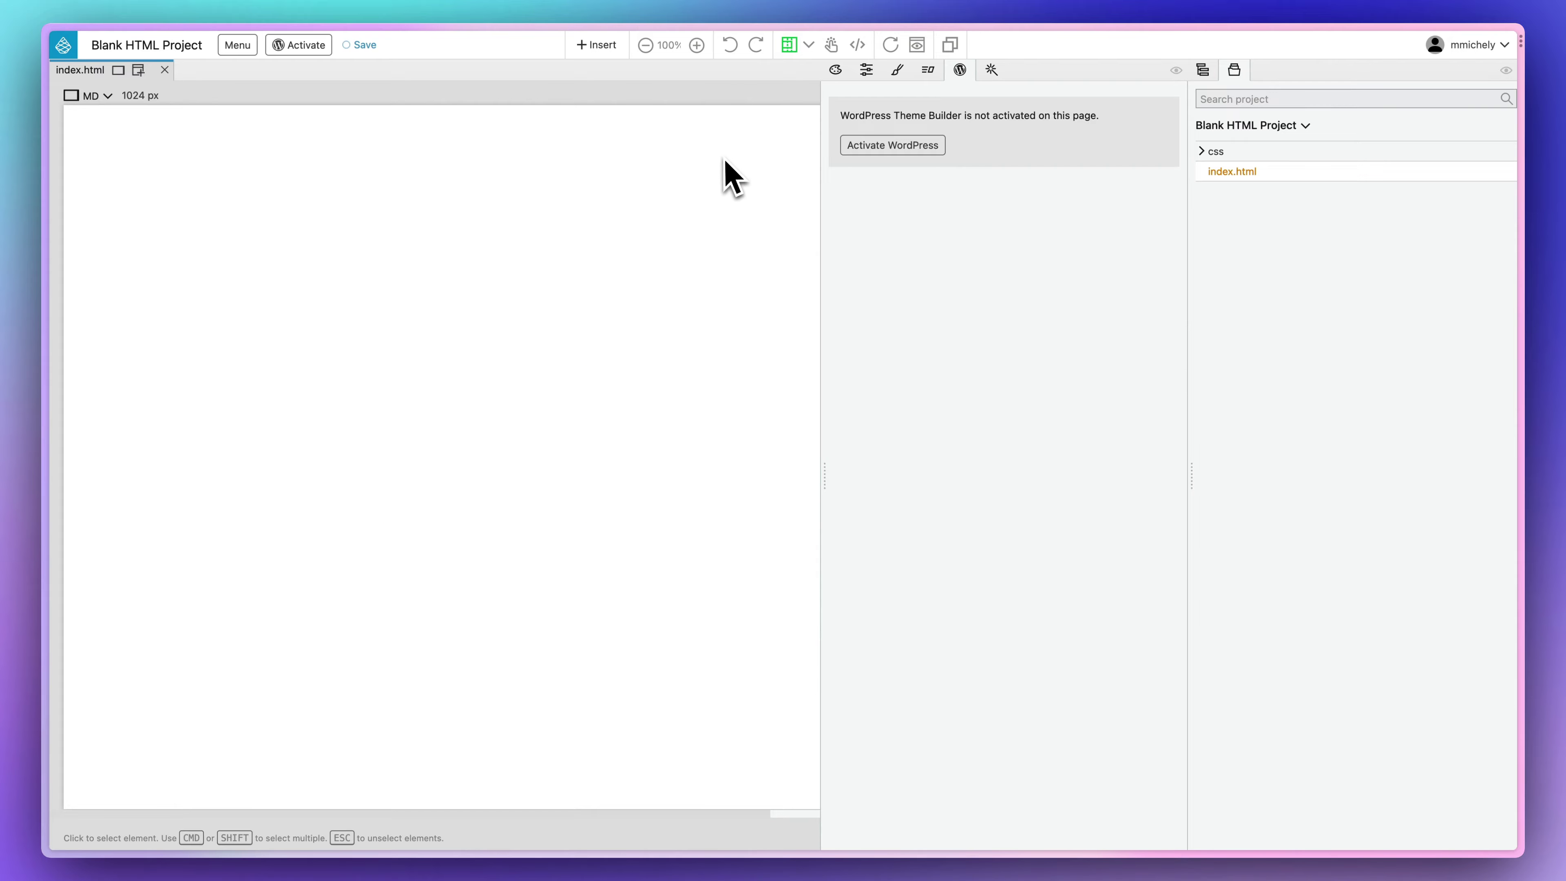
Save the new project and rename it to My Custom Blocks
click(368, 47)
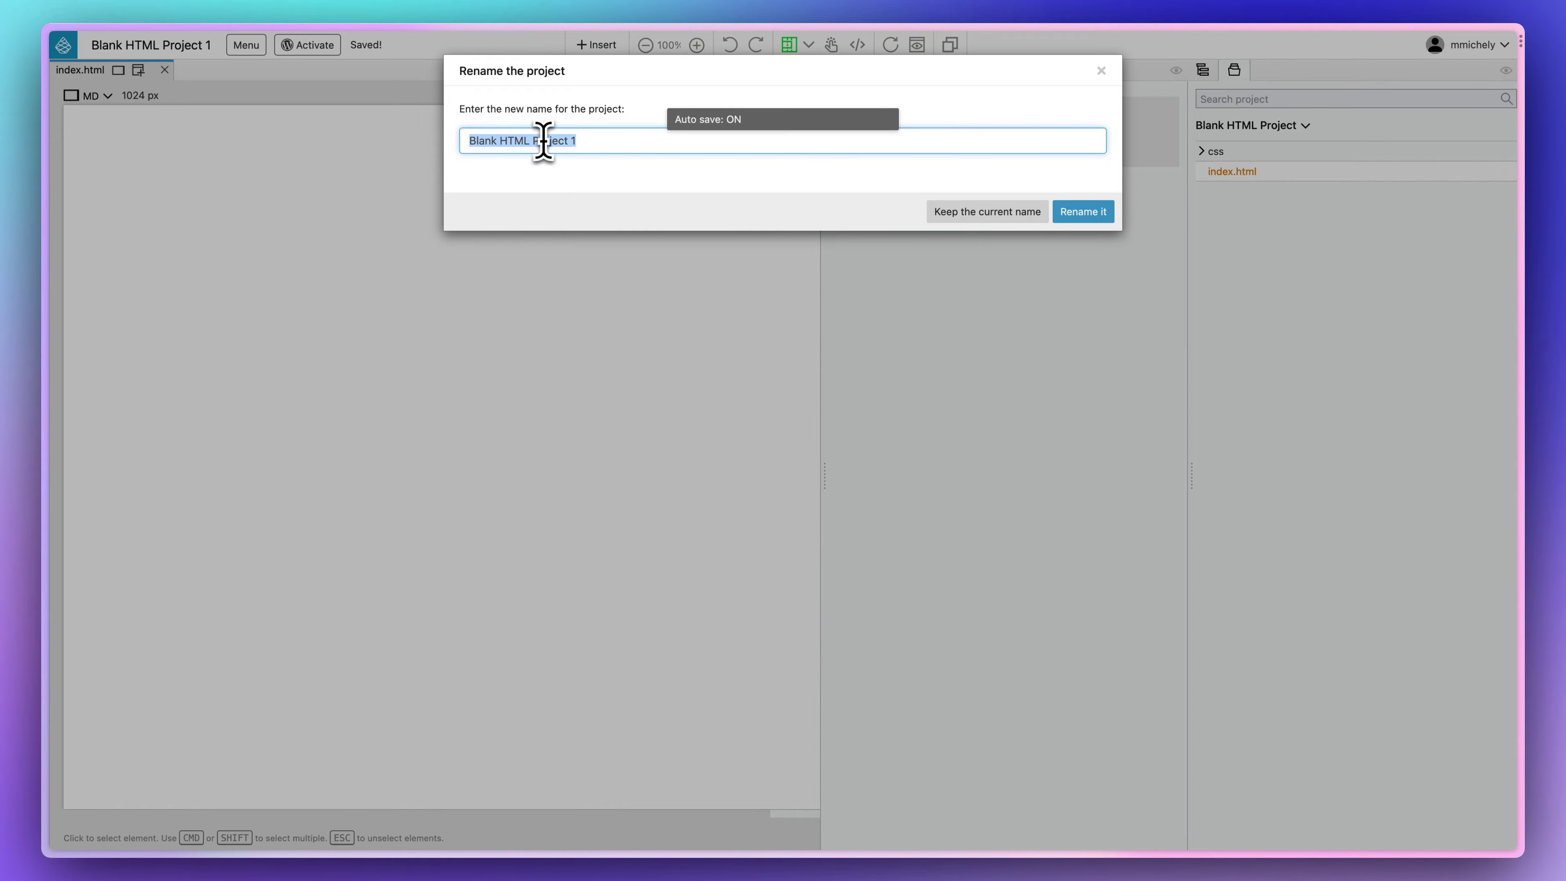
text(My Cus)
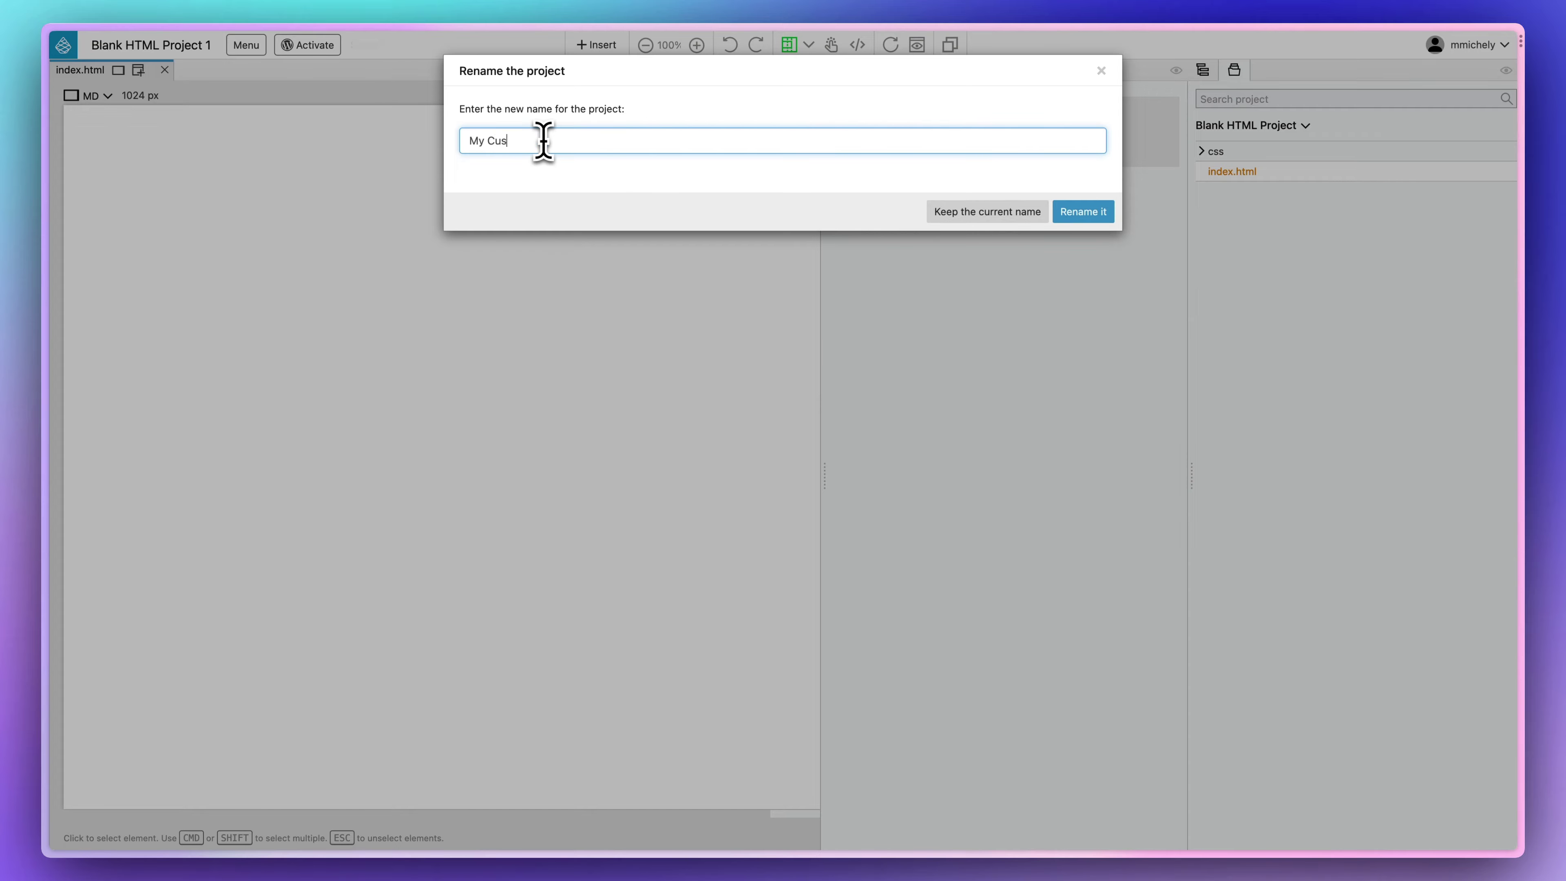
text(tom Bloc)
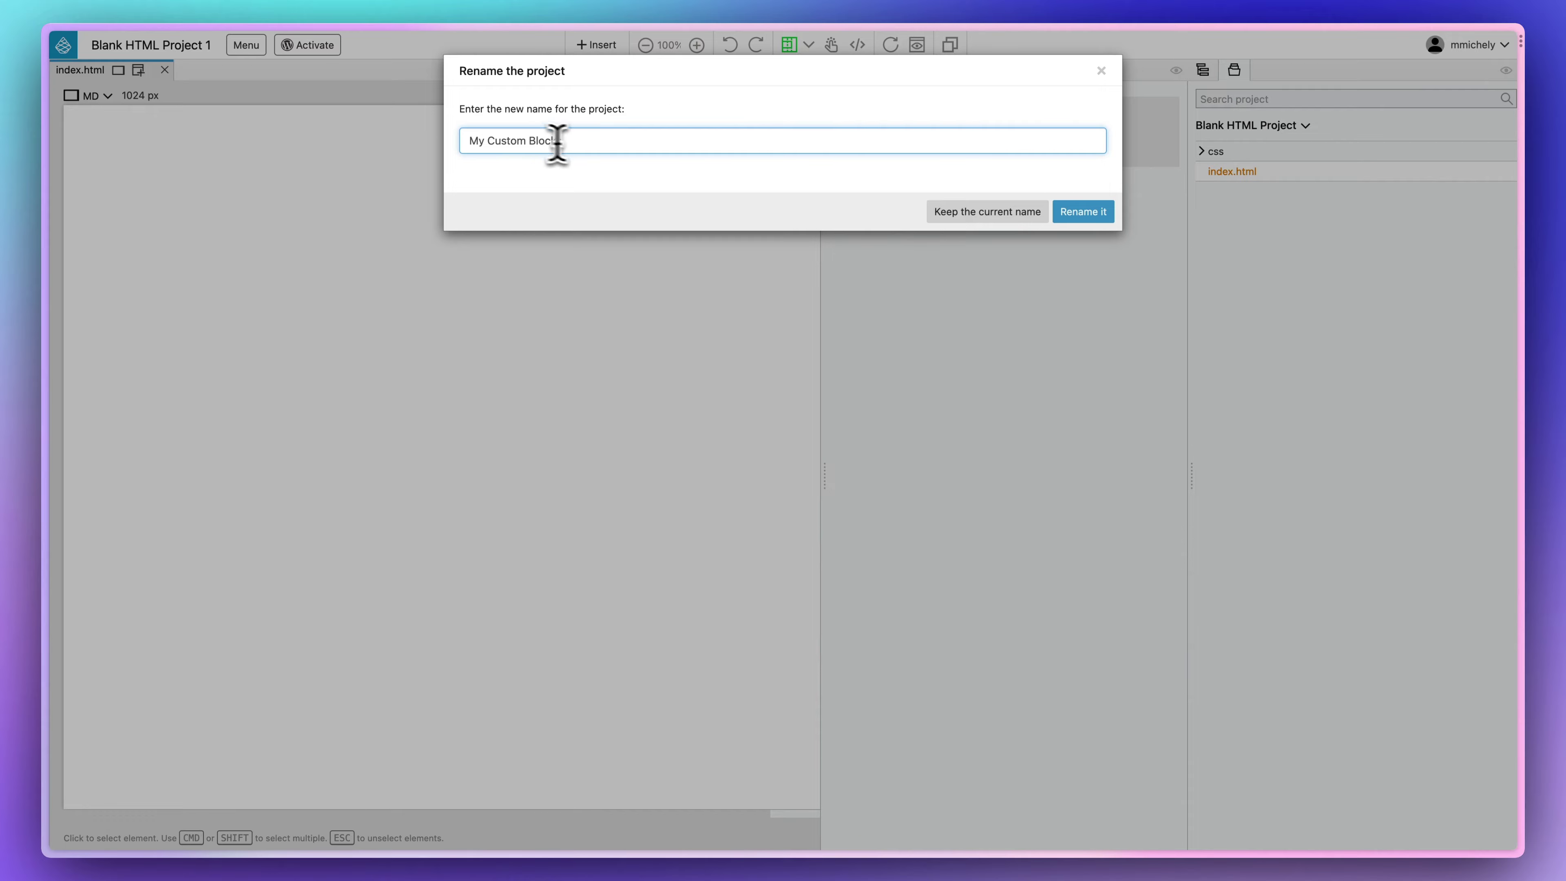
text(ks)
click(1083, 212)
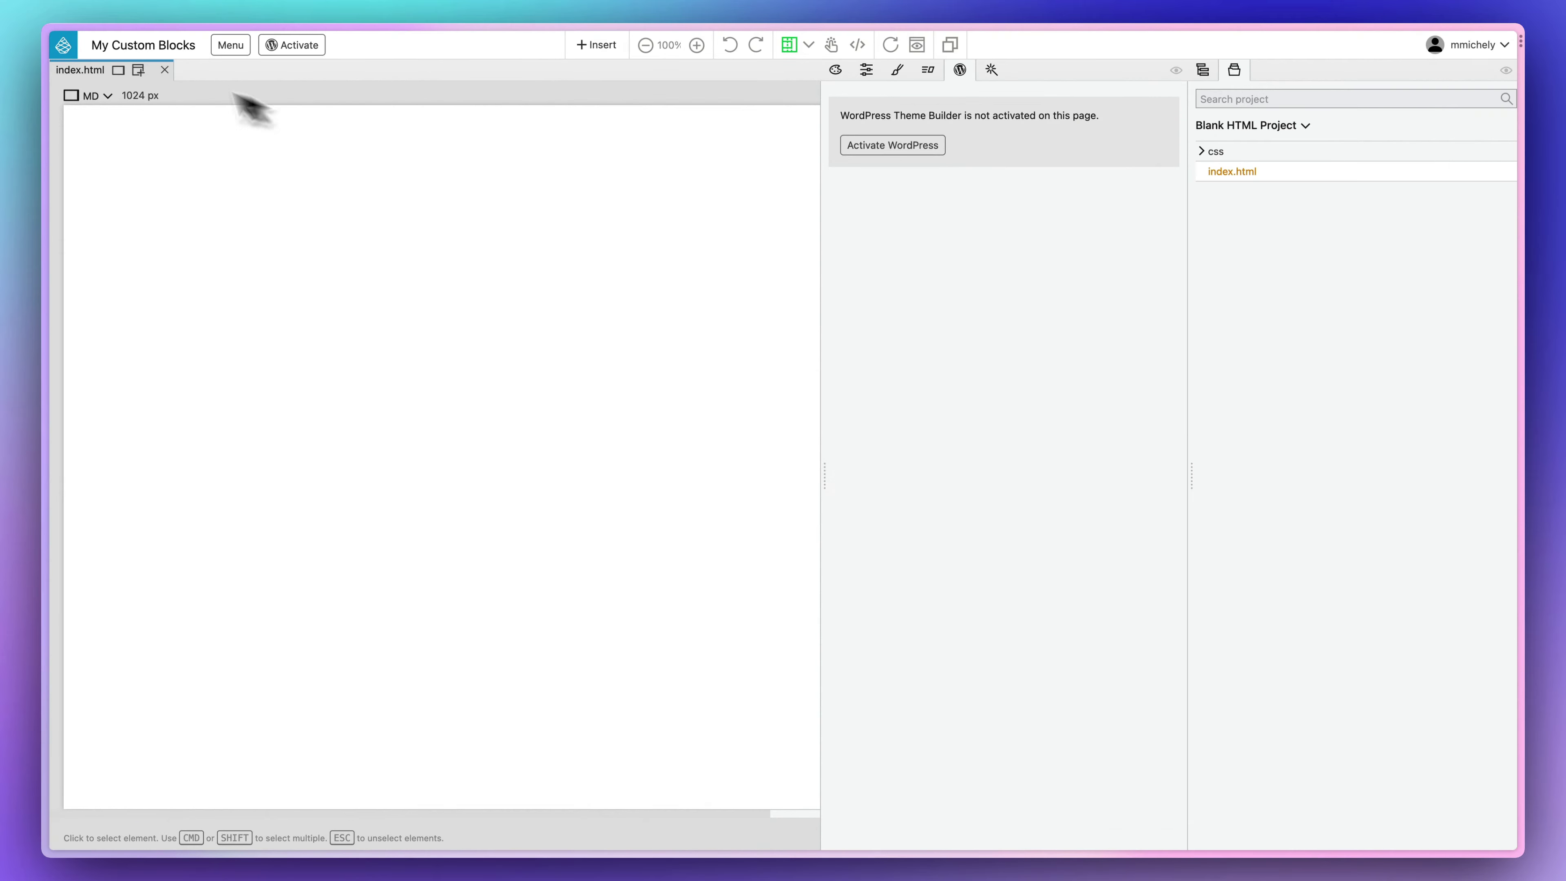
Activate WordPress for the project and set the project type to Plugin
click(291, 45)
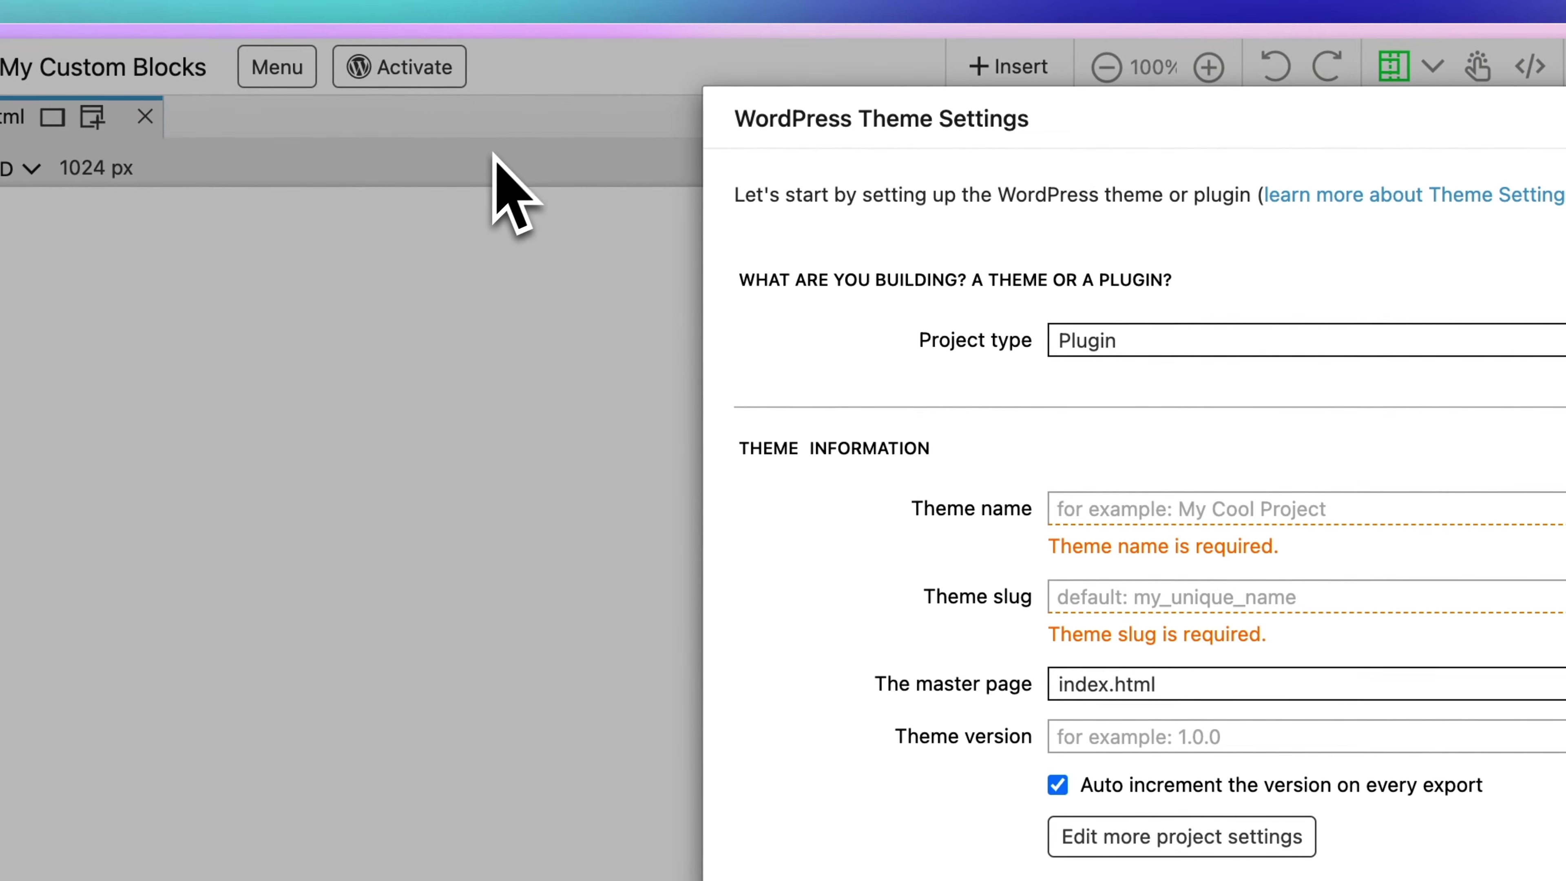
click(1088, 339)
click(1123, 376)
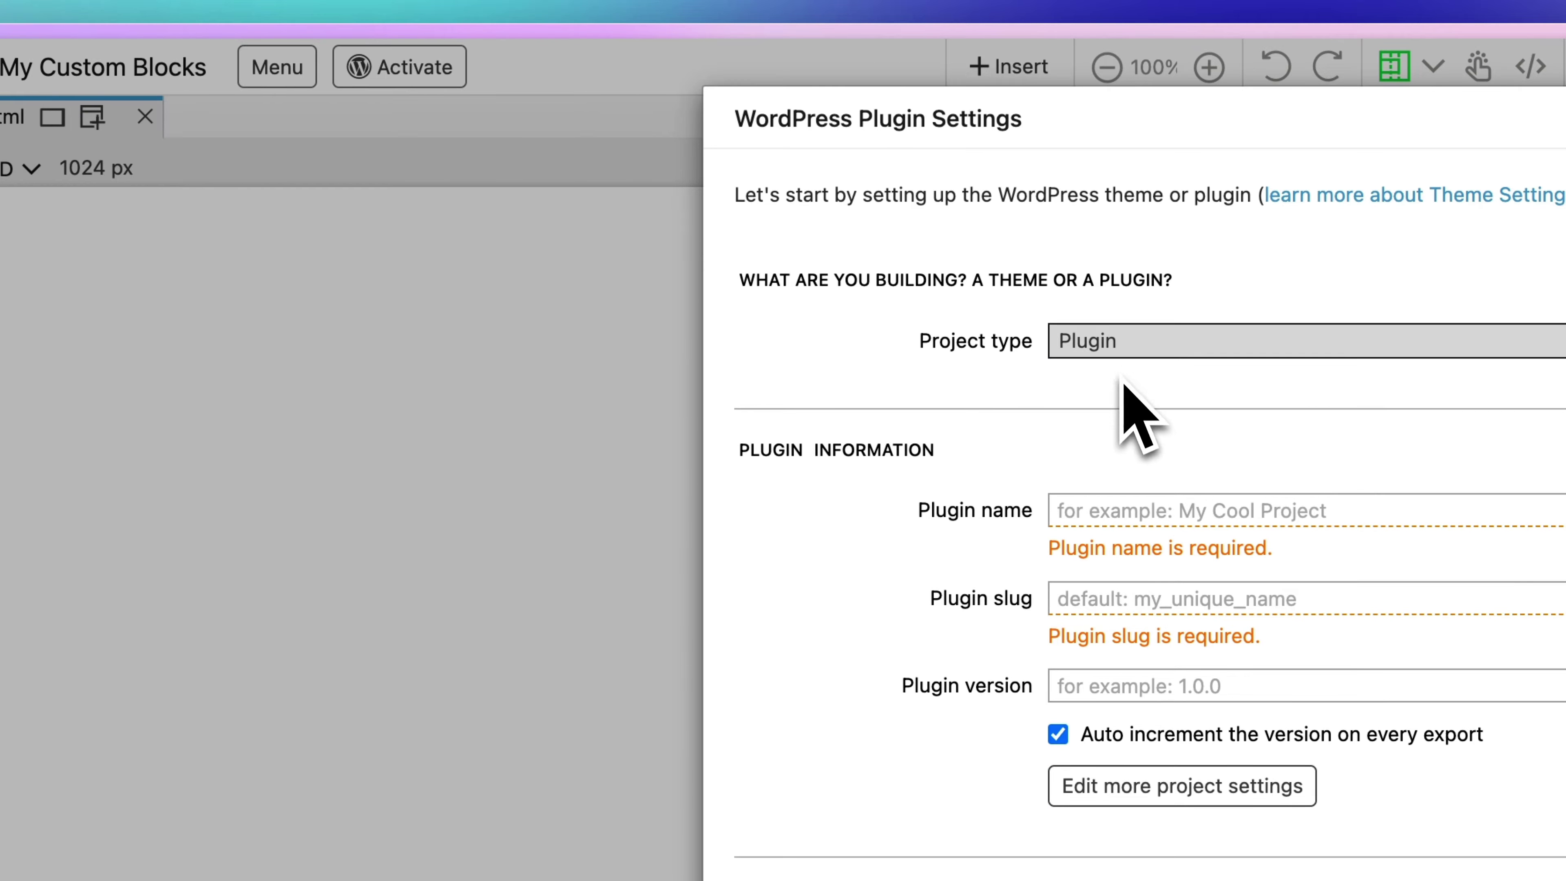
click(1117, 351)
click(1063, 364)
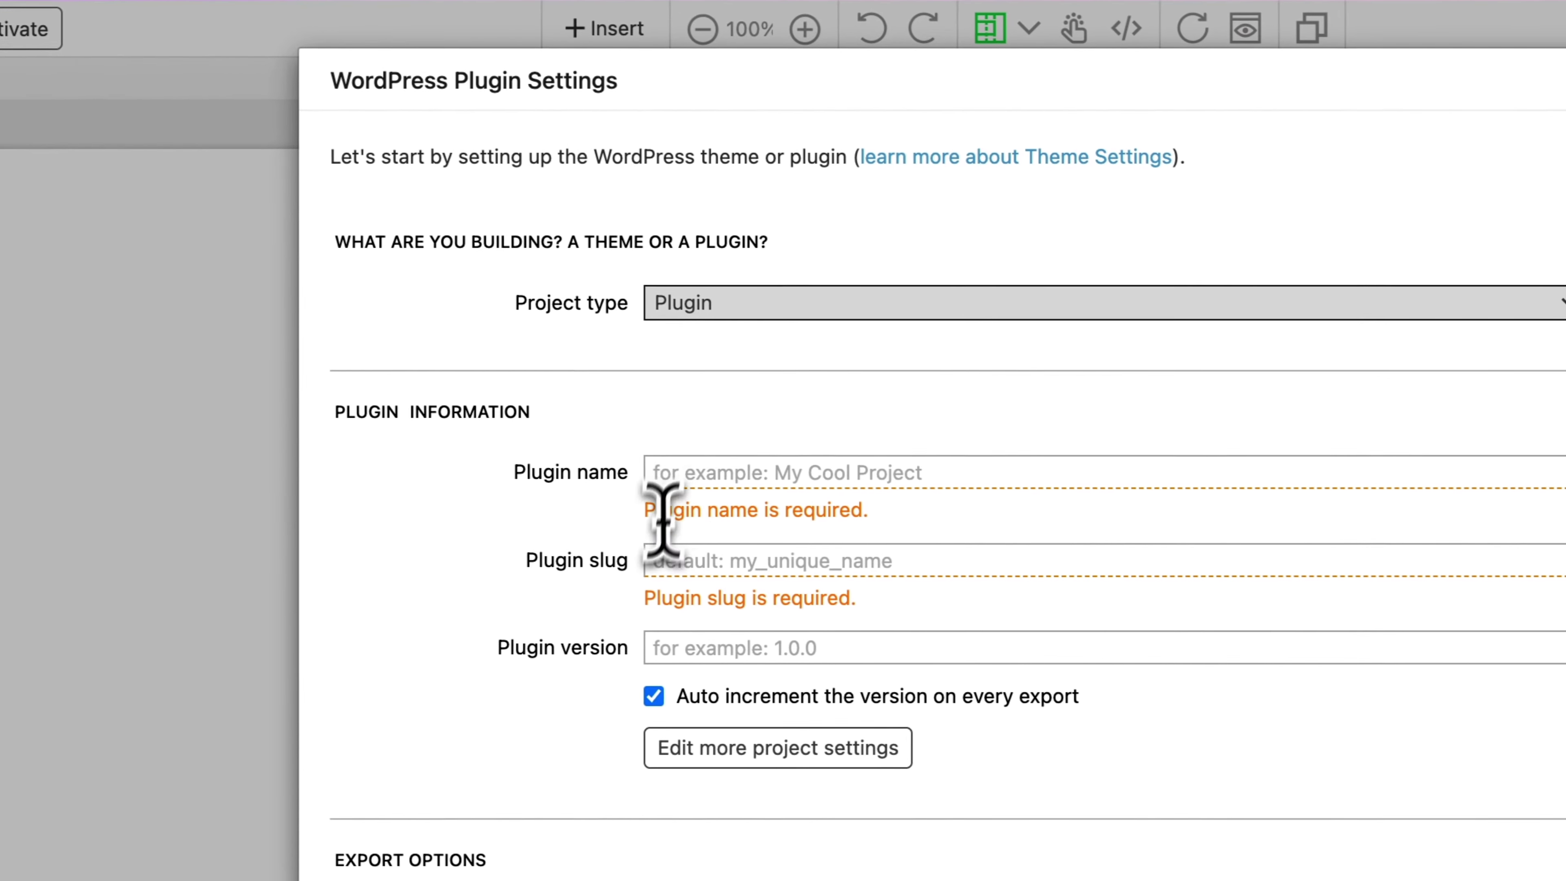
Set the plugin name to My Custom Blocks, the slug to my_blocks and the version to 1.0.1, and save the settings
click(859, 480)
text(My Custom Blocks)
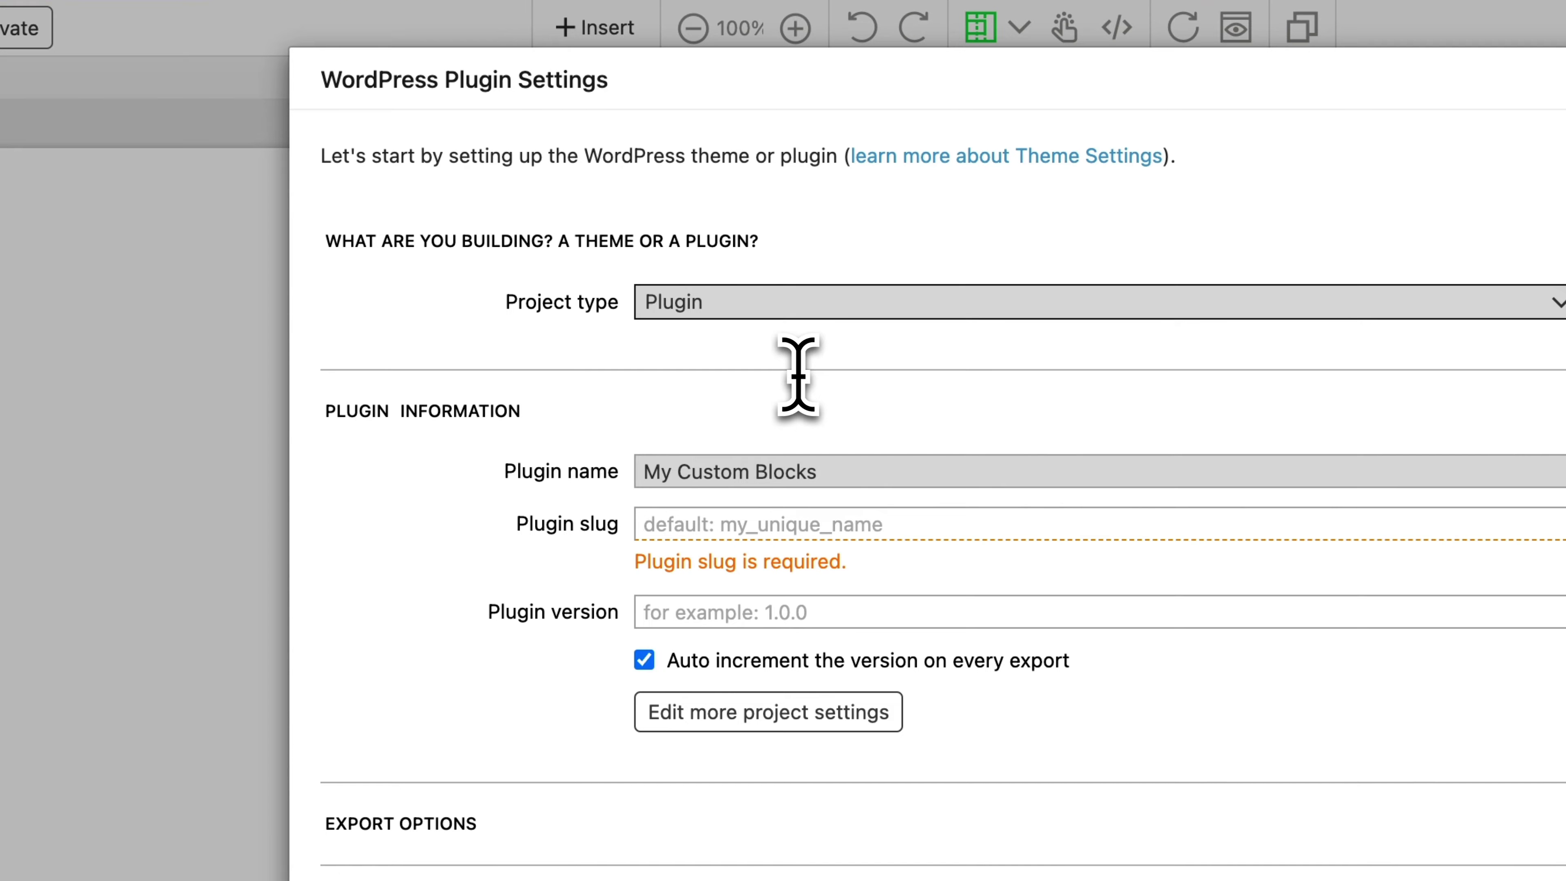
key(Tab)
text(my_)
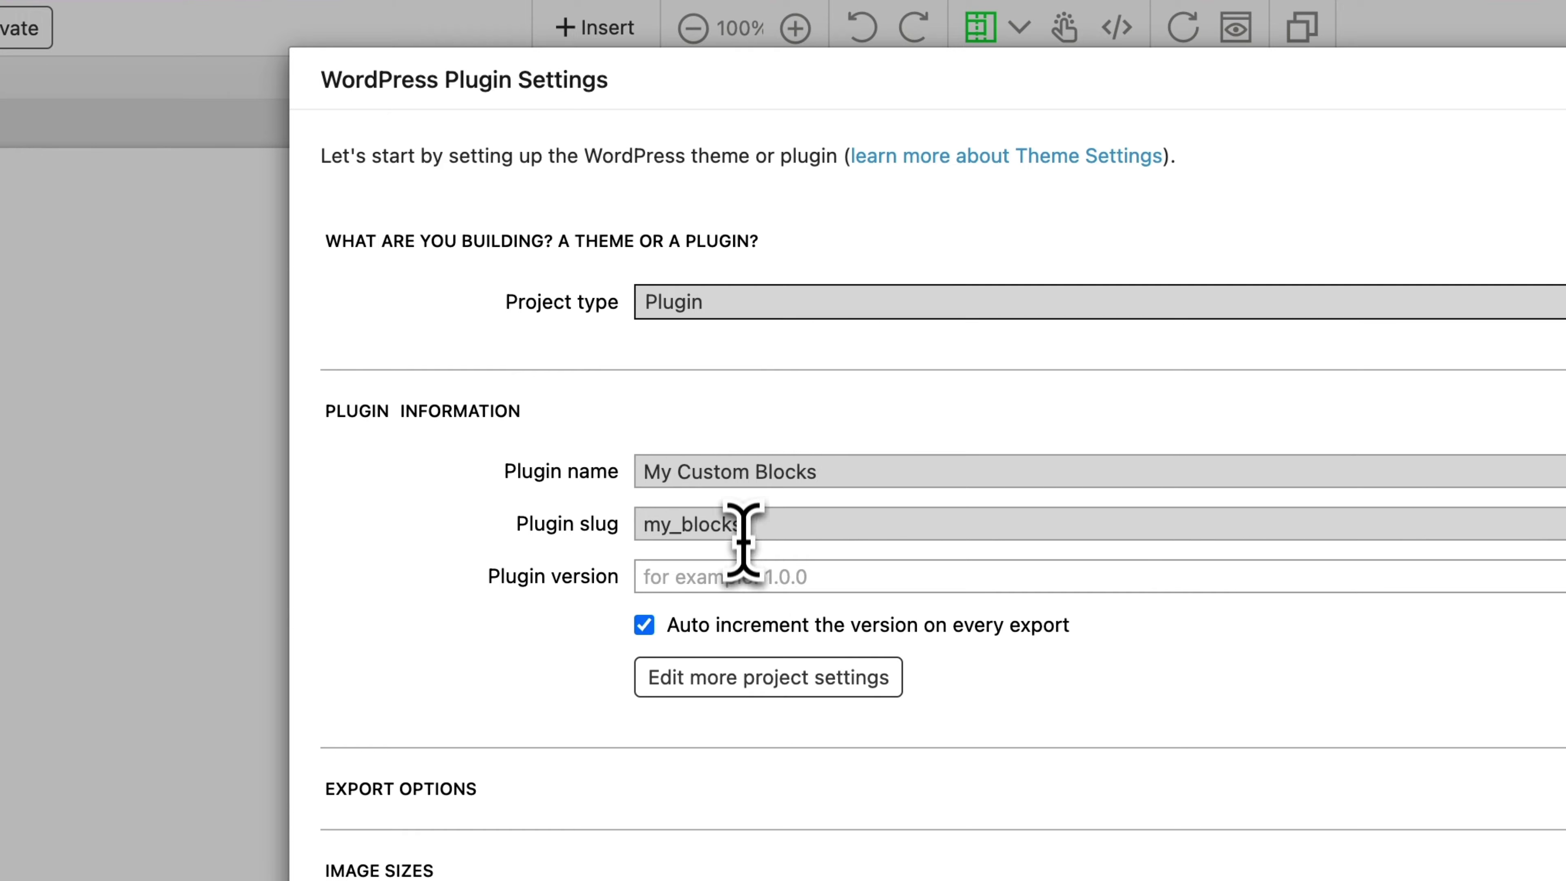
click(795, 577)
text(1.0.1)
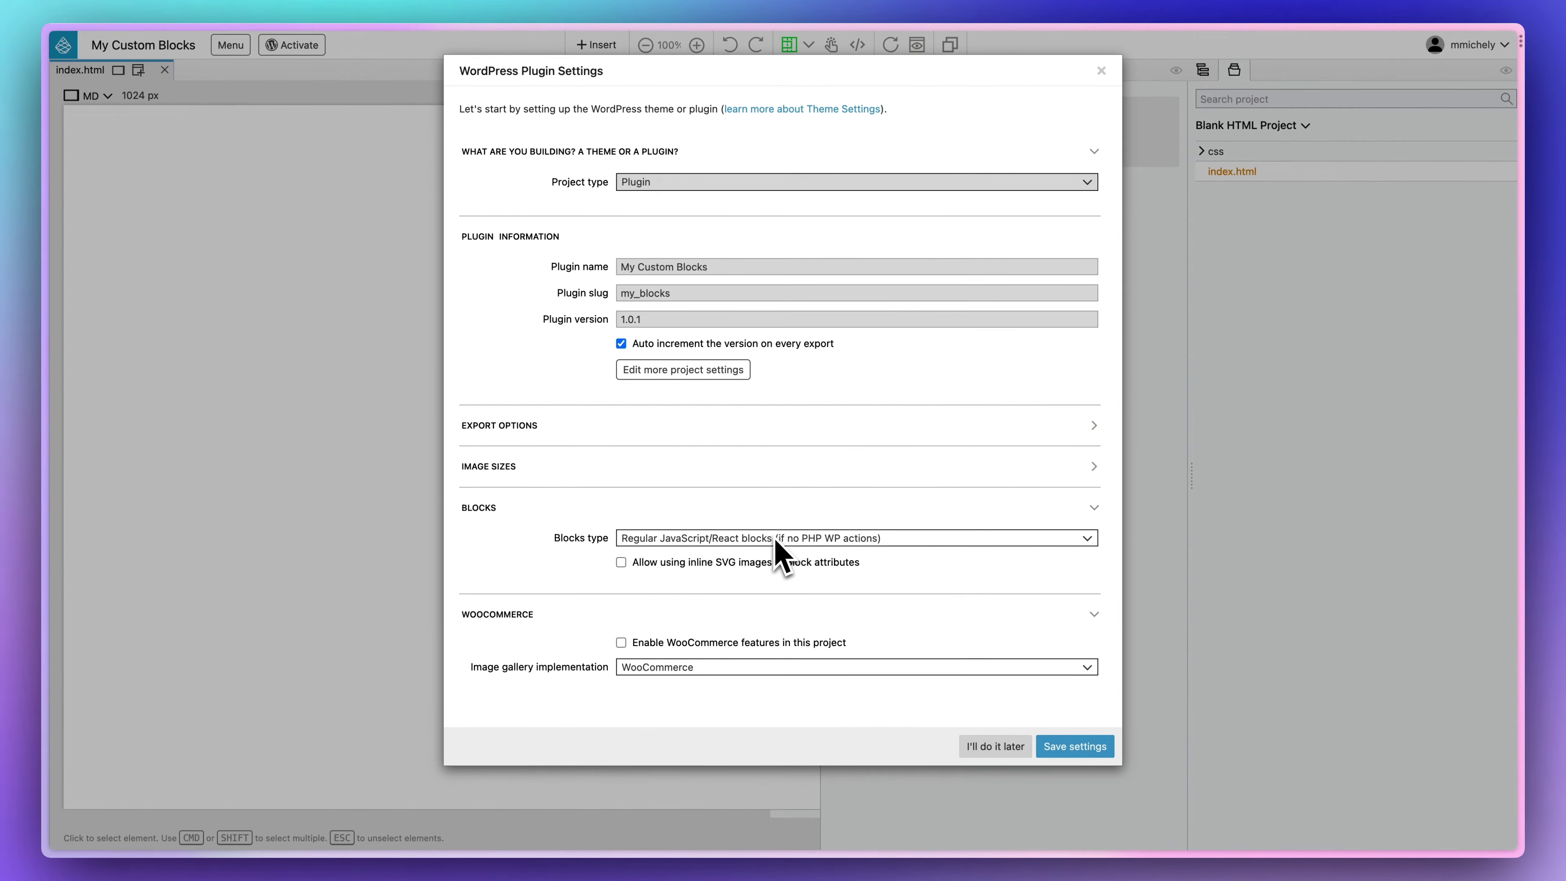
click(1097, 748)
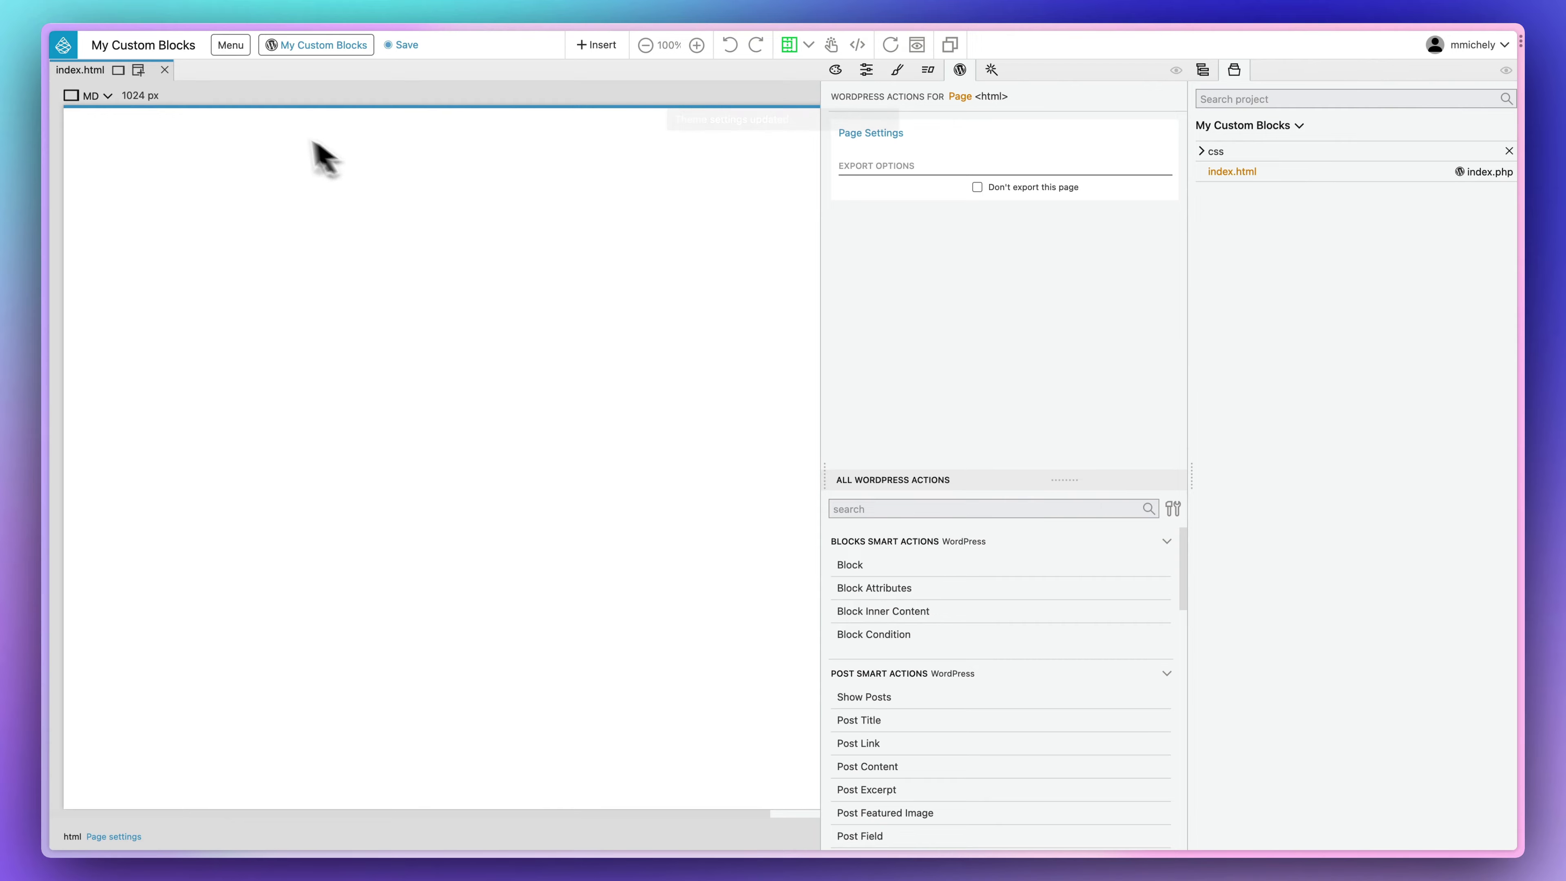
click(858, 46)
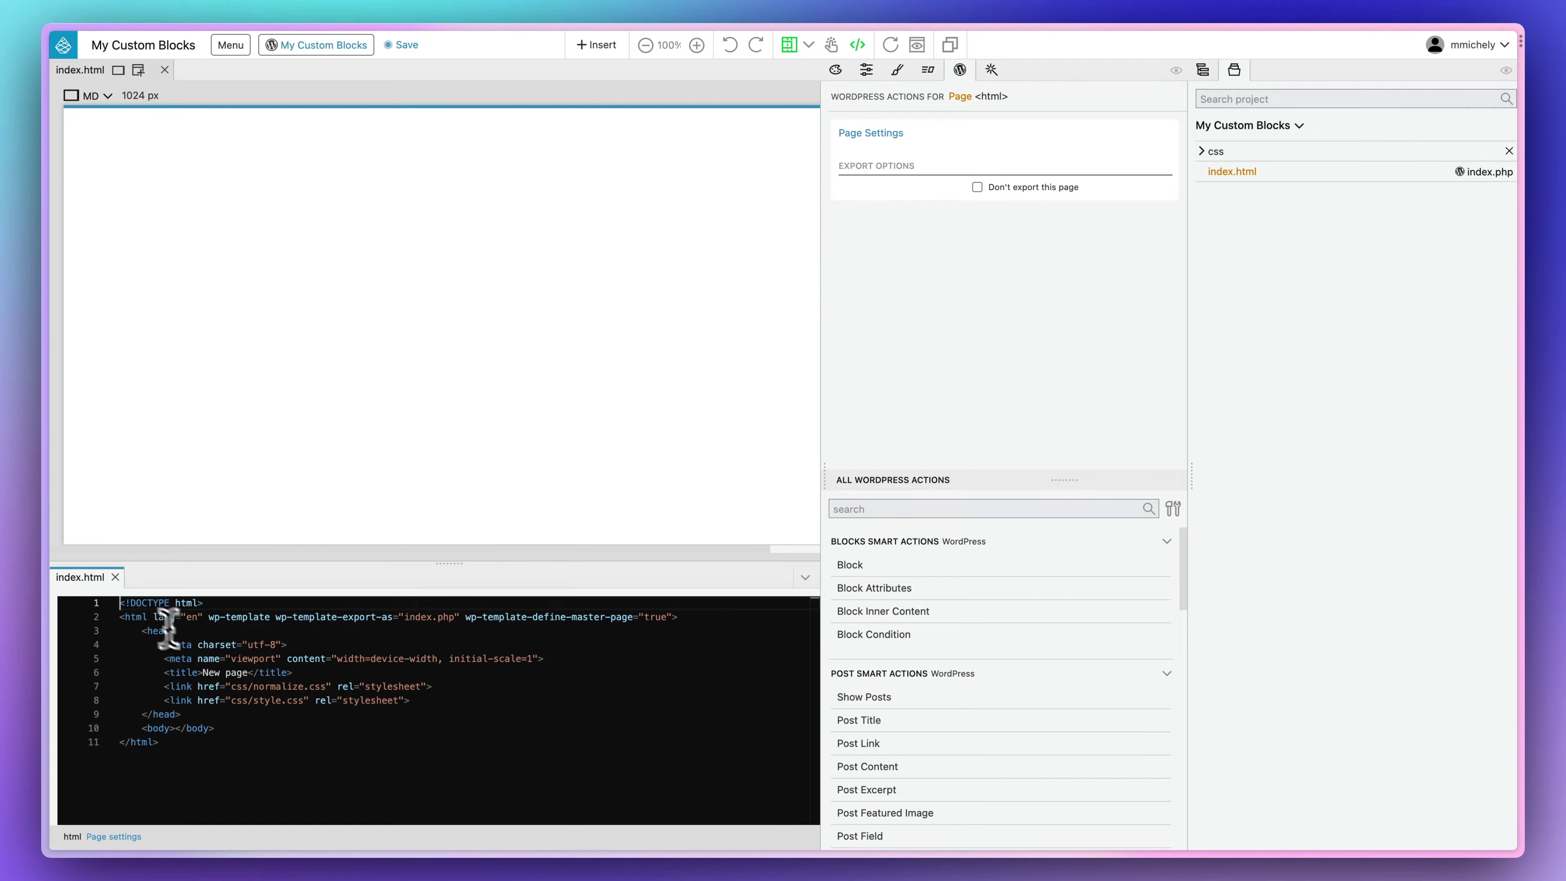
key(Return)
text(<)
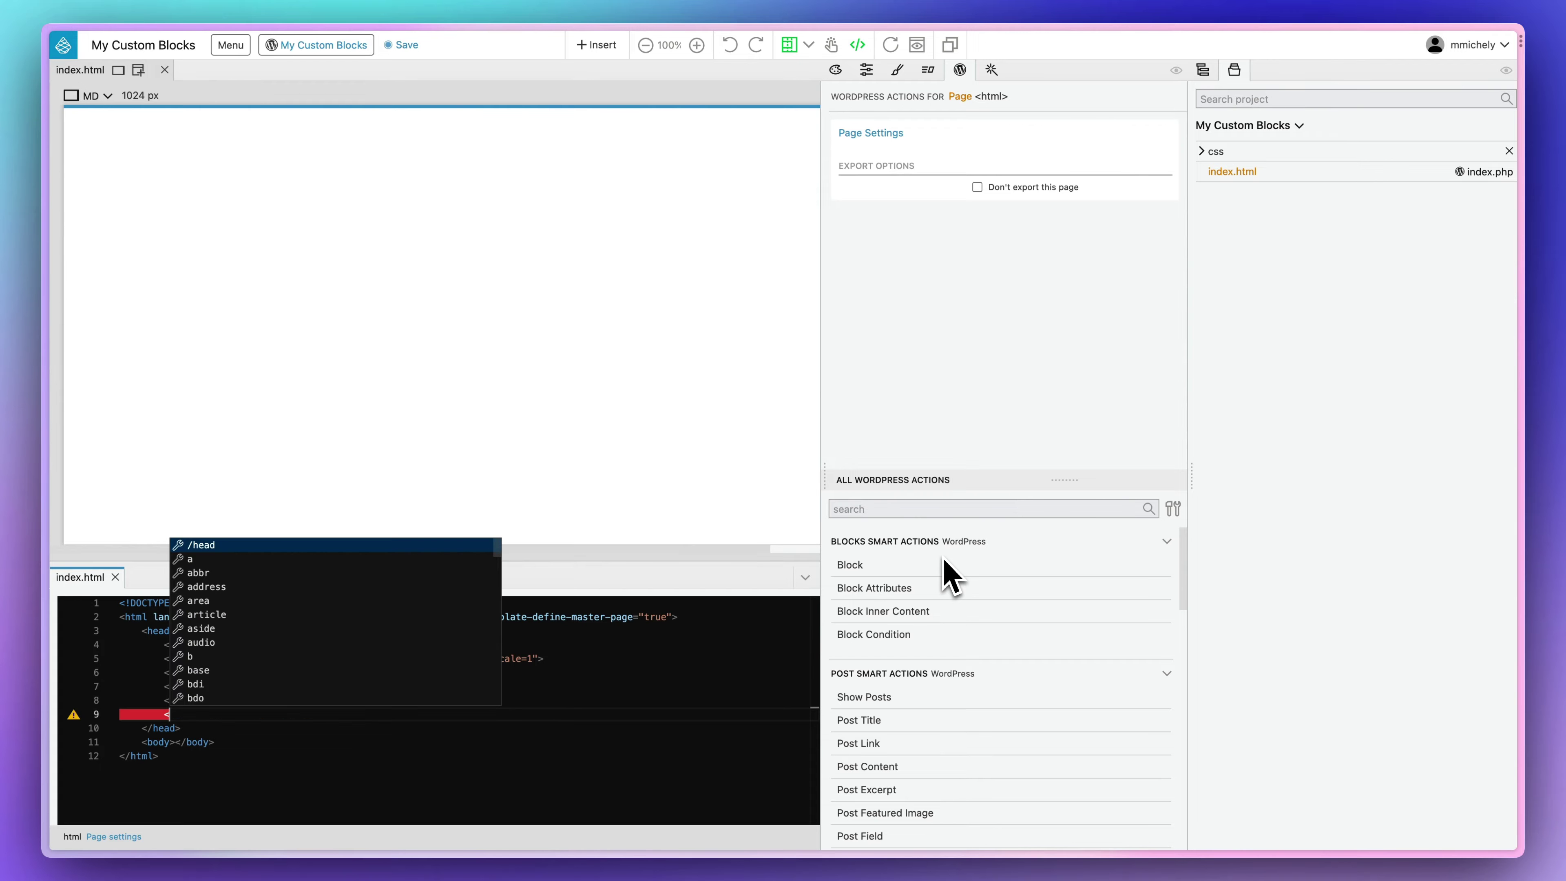
text(link hre)
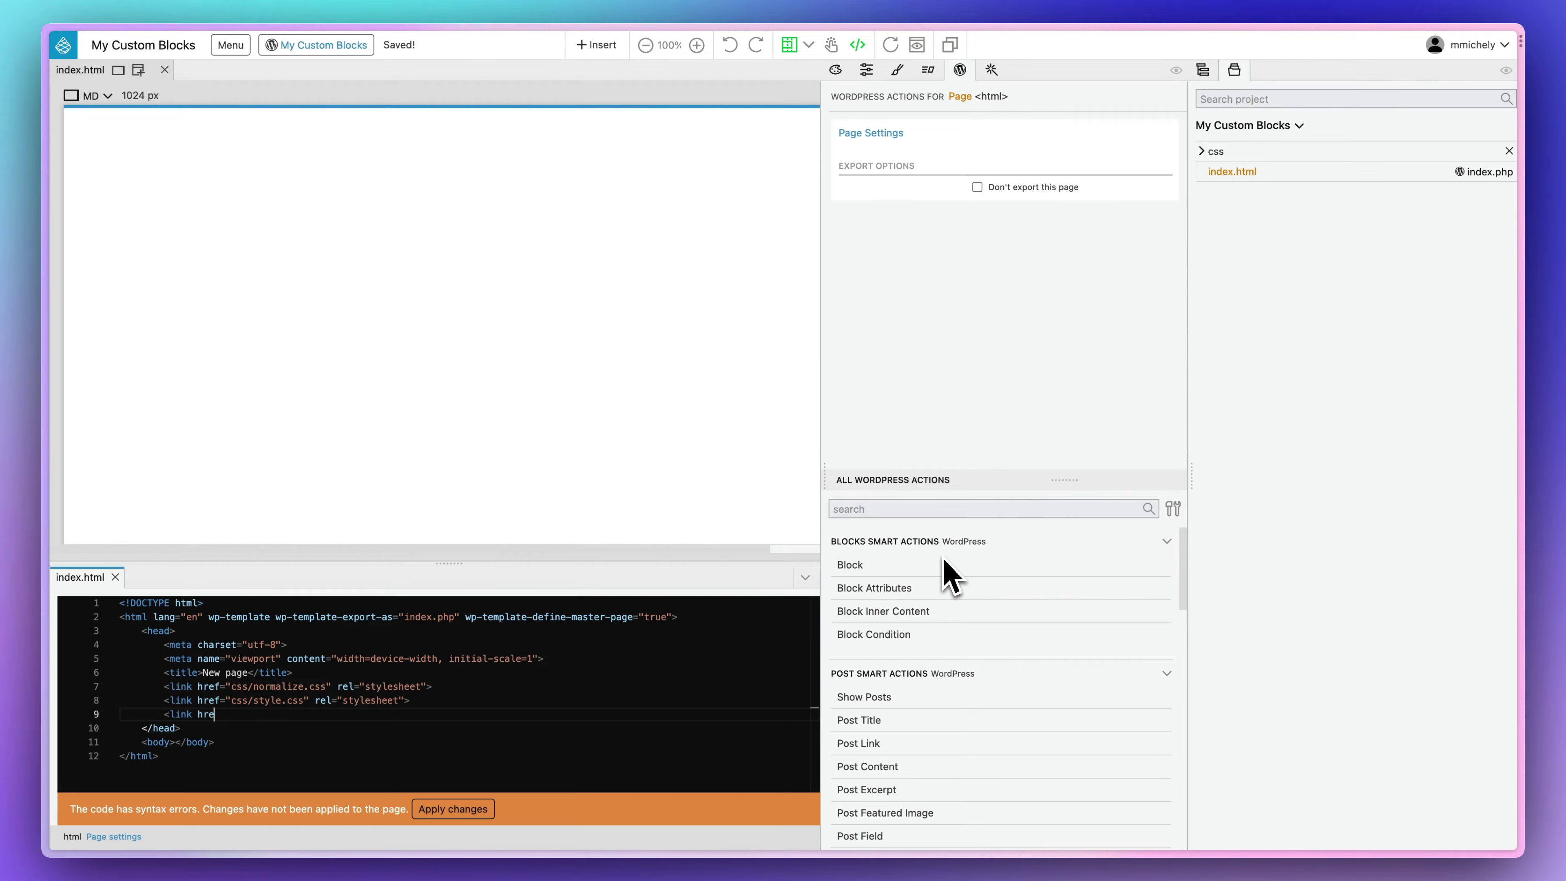
text(f=")
text(https://pg-plugin.local/wp-content/uploads/automatic-css/automatic.css)
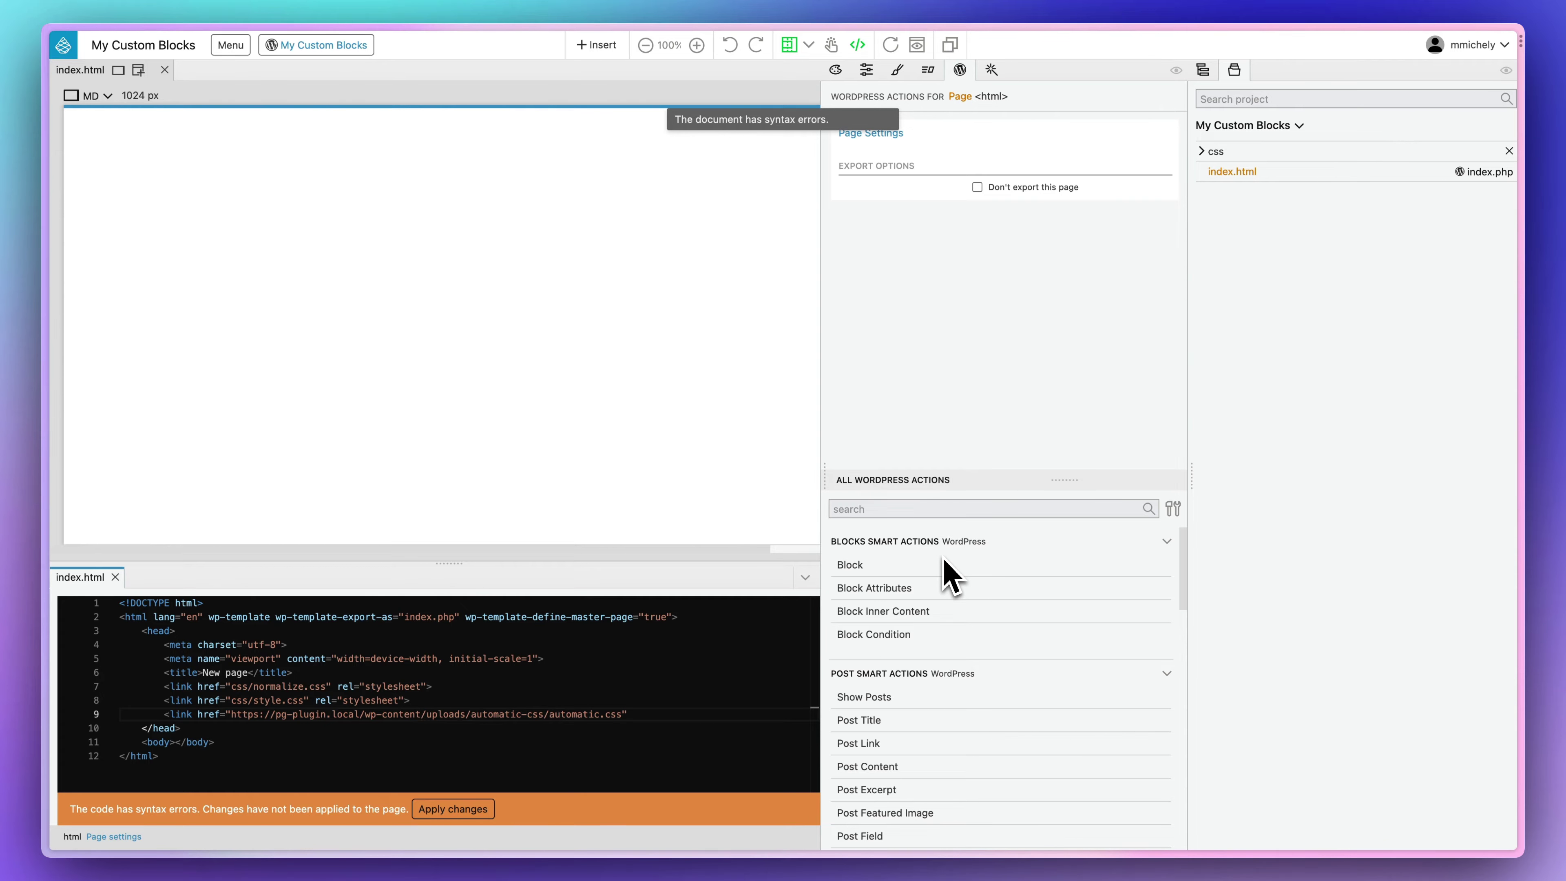
text(rel="styles)
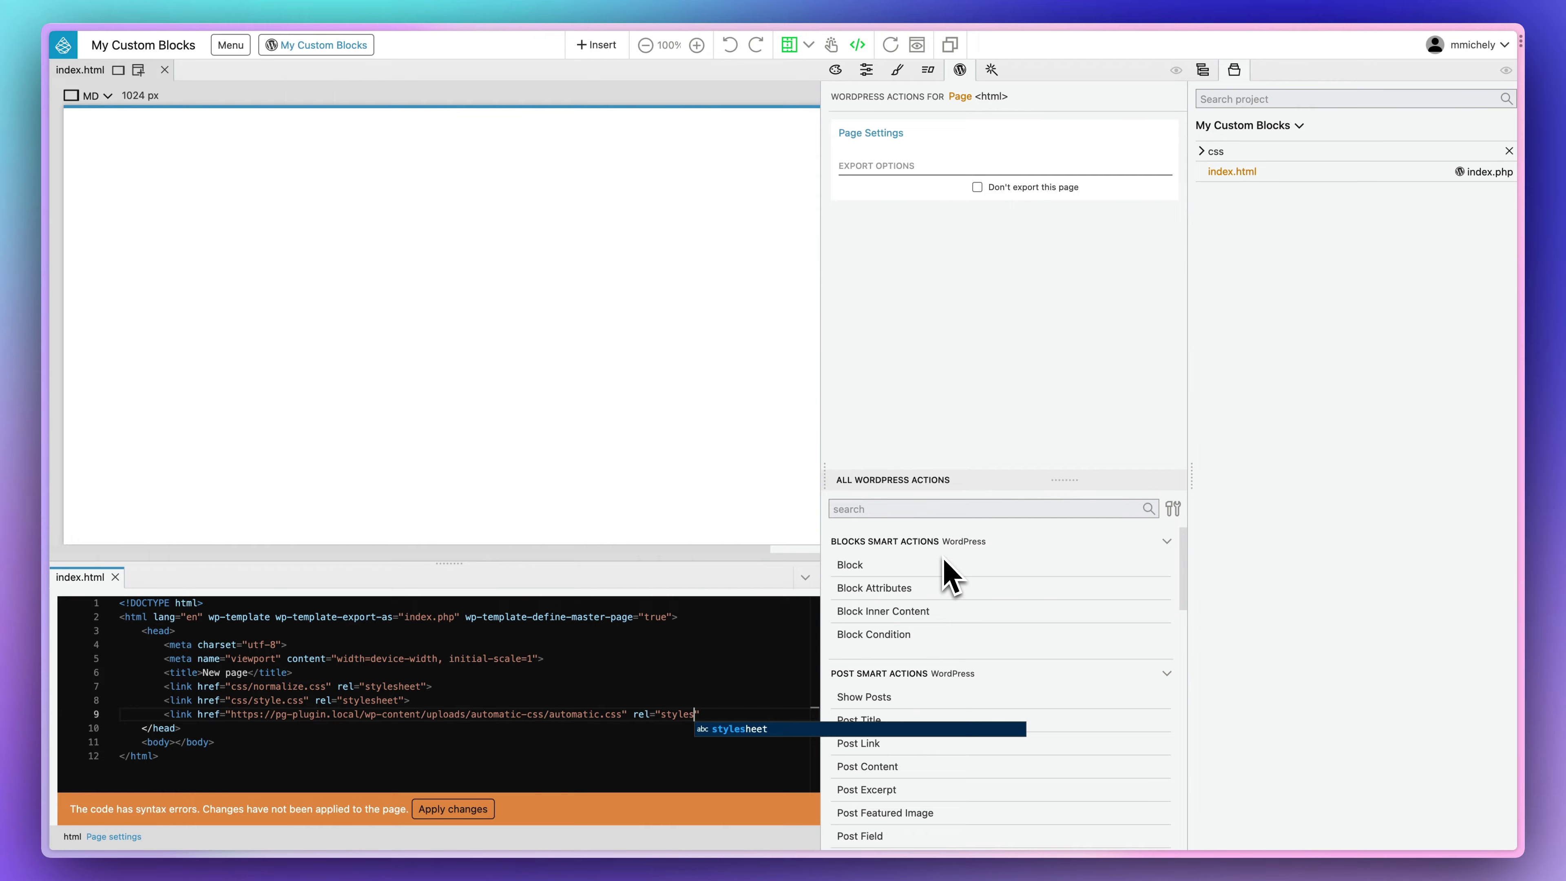
key(Return)
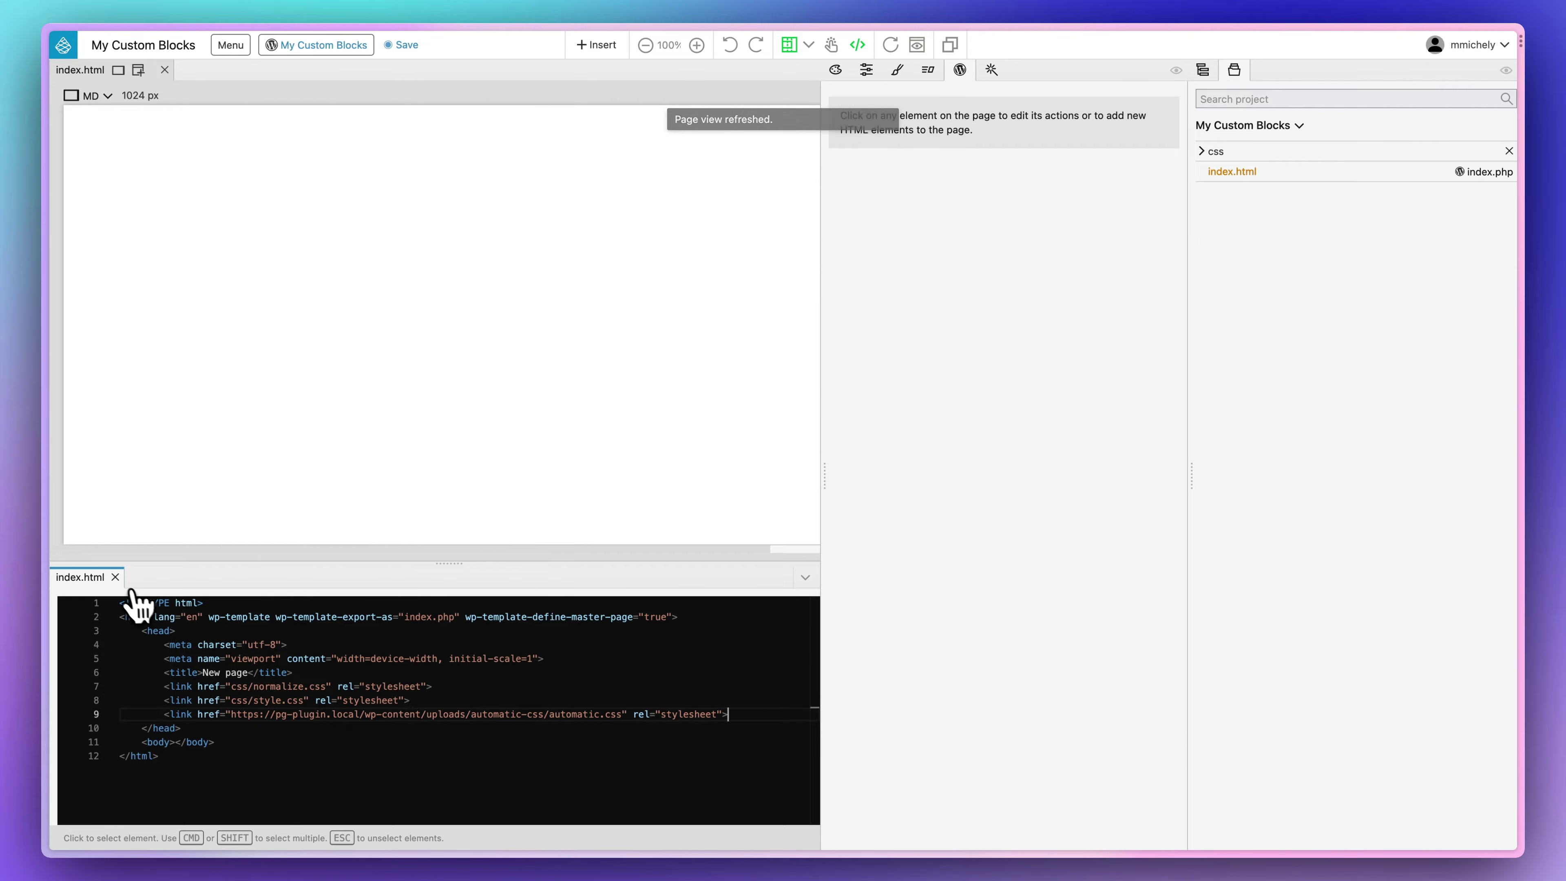
click(114, 577)
click(390, 46)
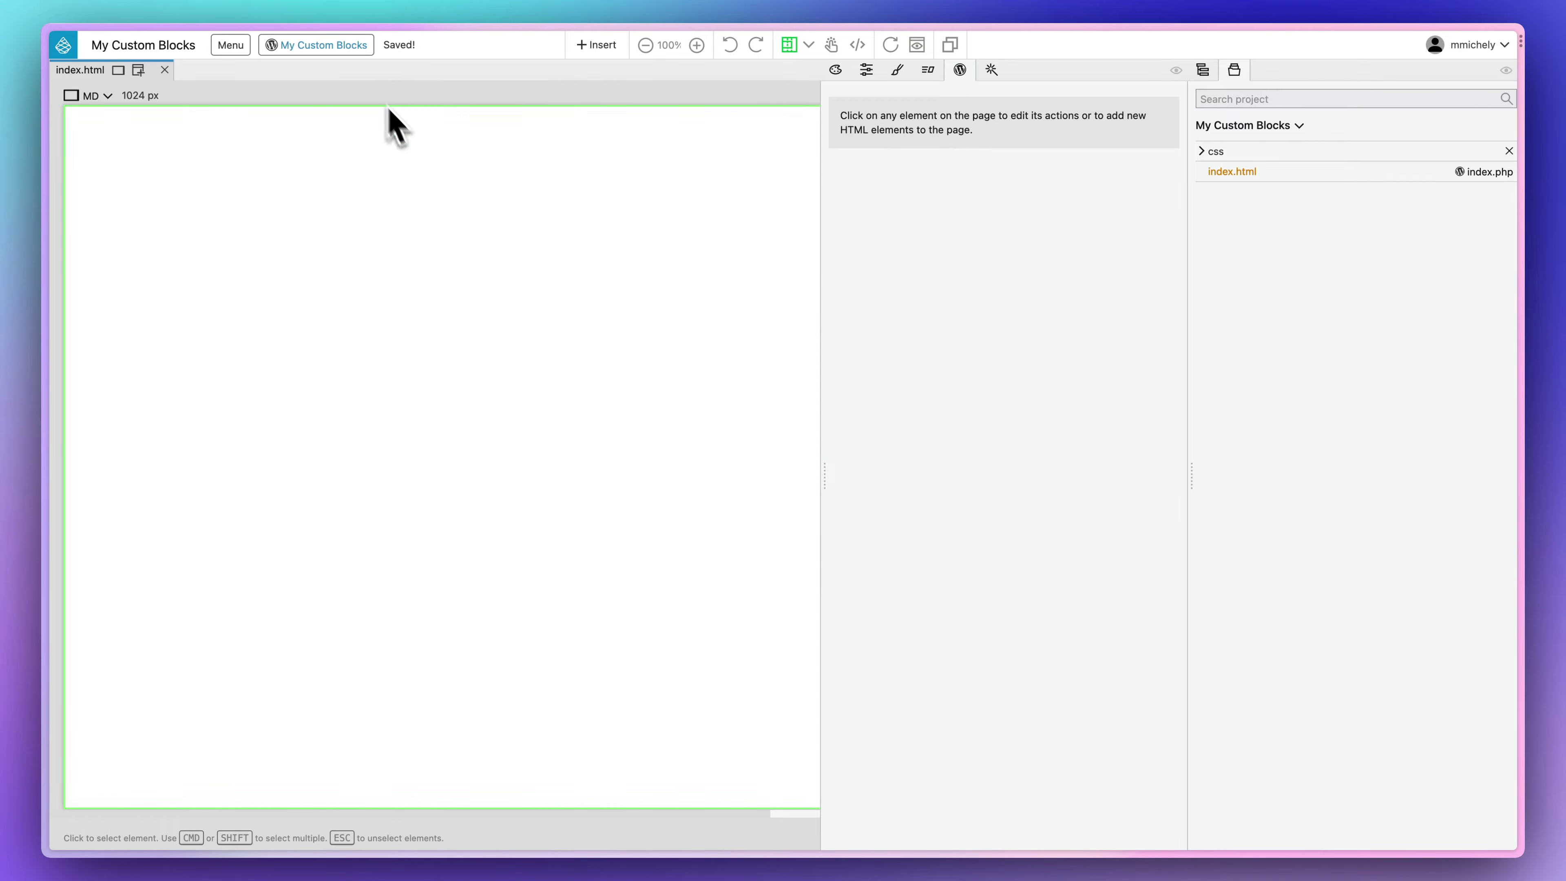
Write a section containing a div, a nested div and three inner divs as insert code, and place it on the page
click(595, 44)
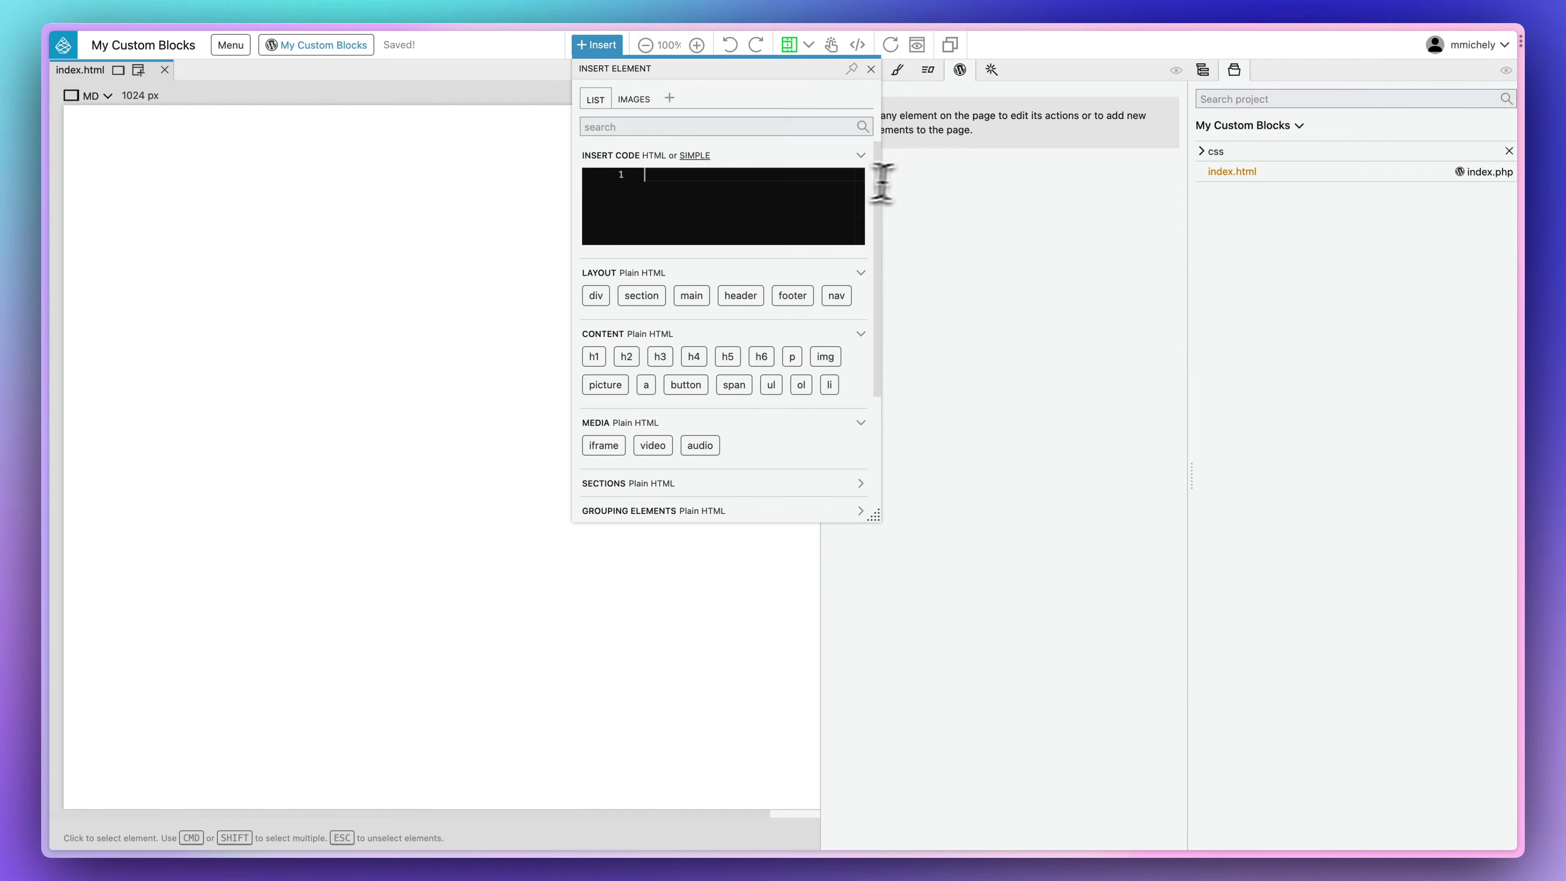
text(st)
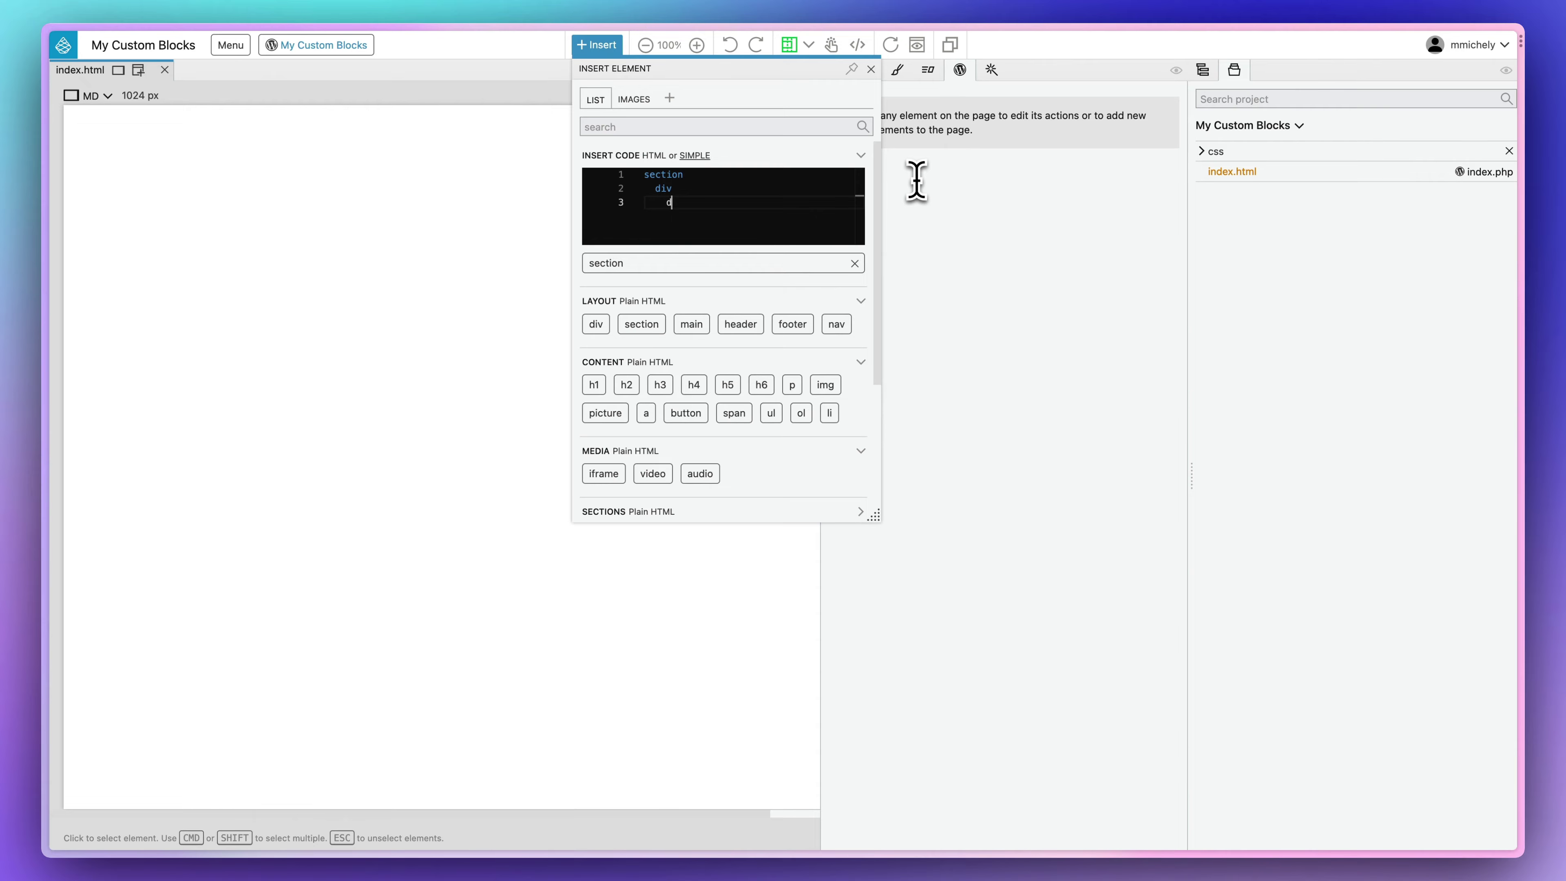
text(iv)
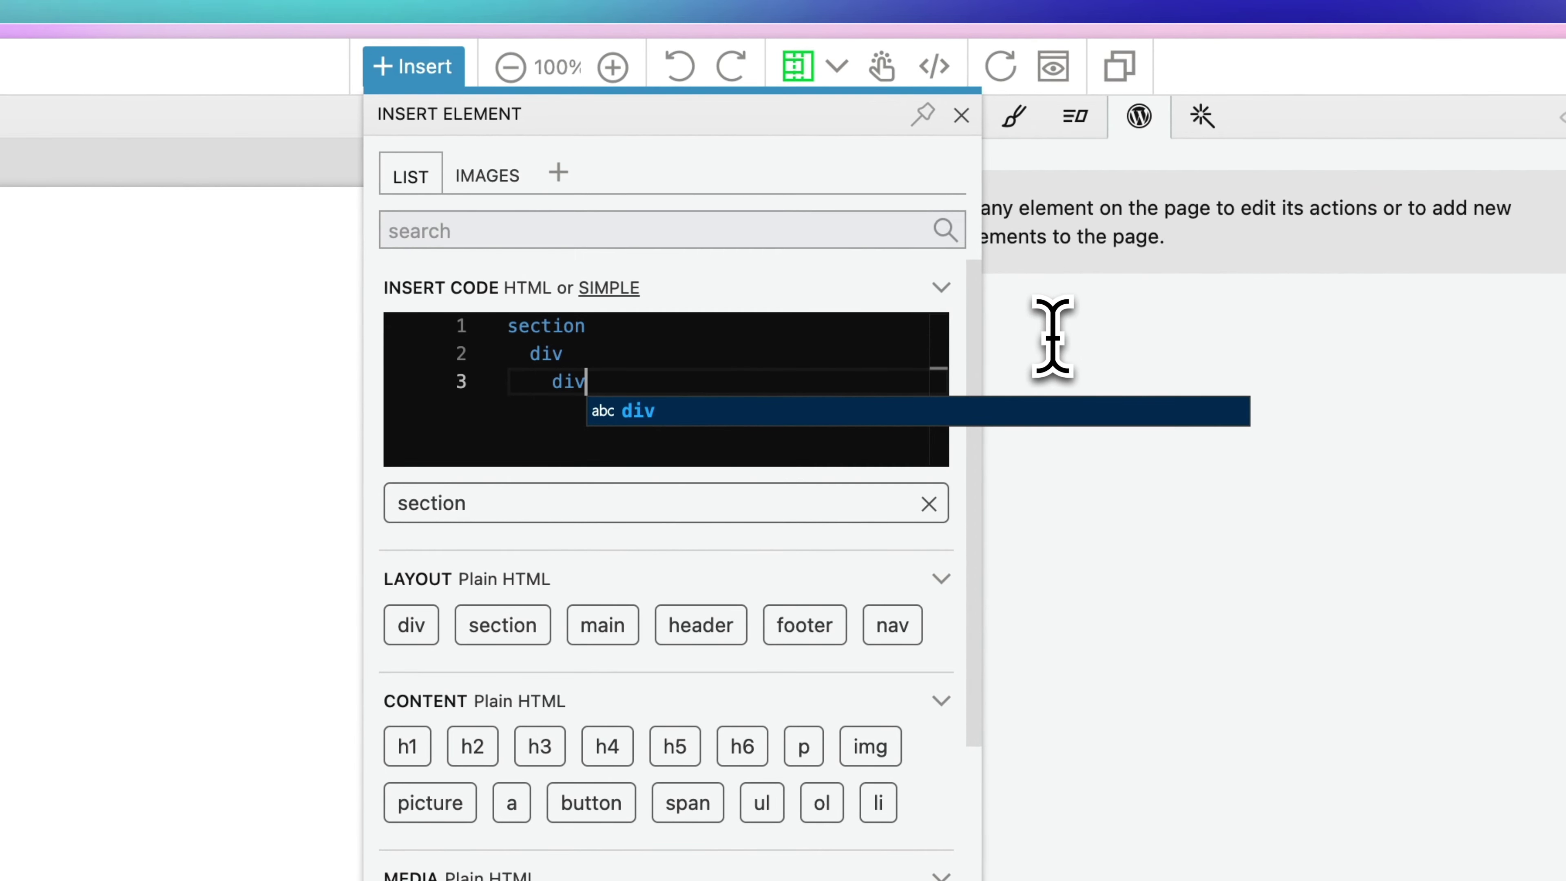
key(Return)
text(div)
key(Return)
text(div)
key(Return)
text(di)
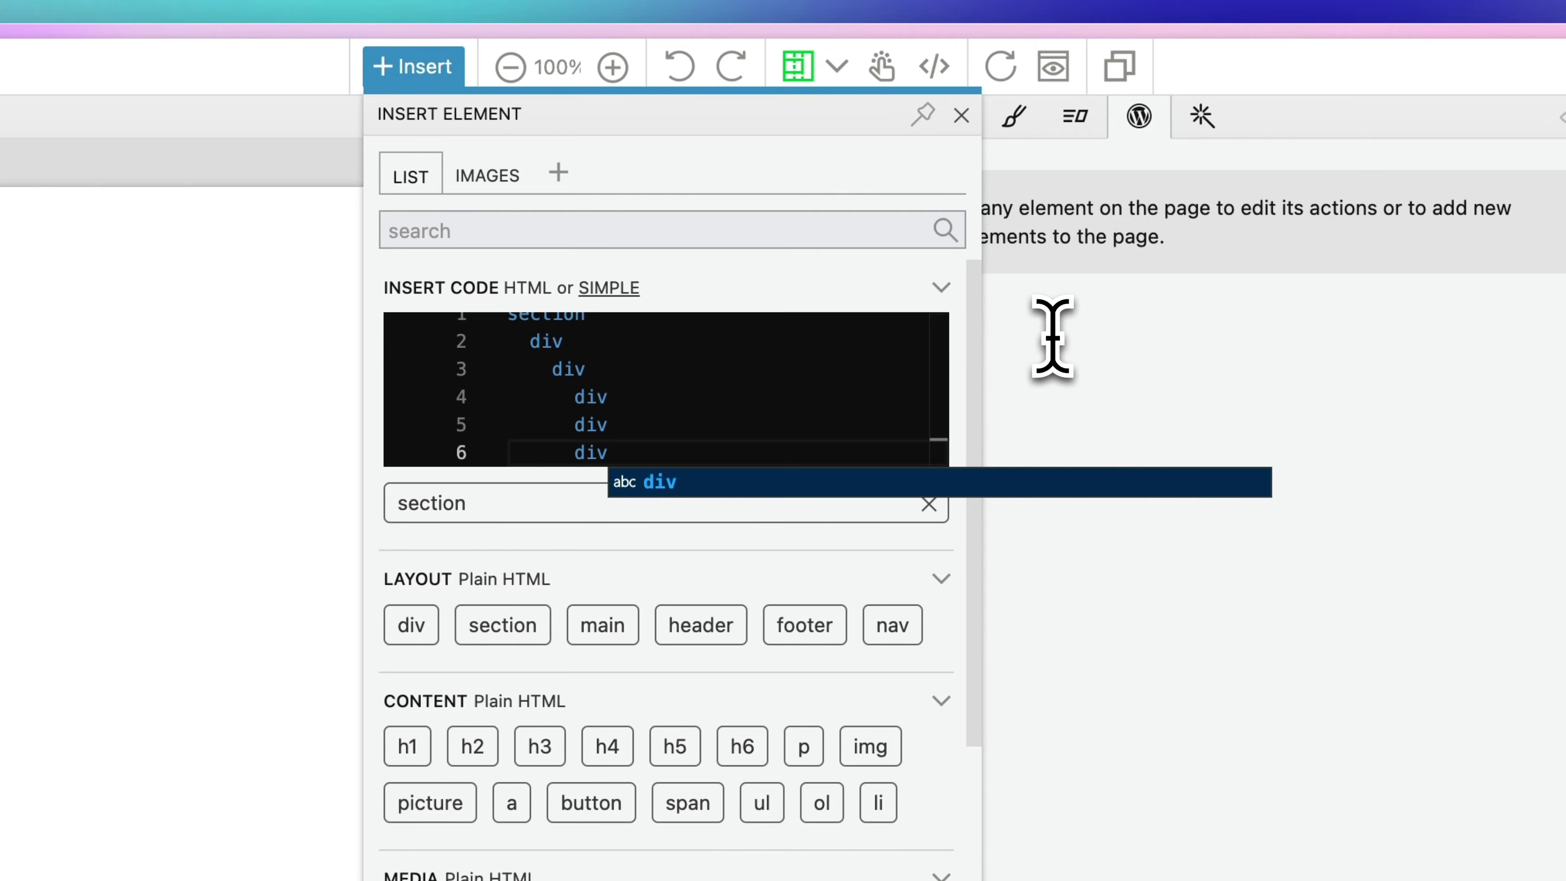
text(v)
drag(622, 490, 297, 230)
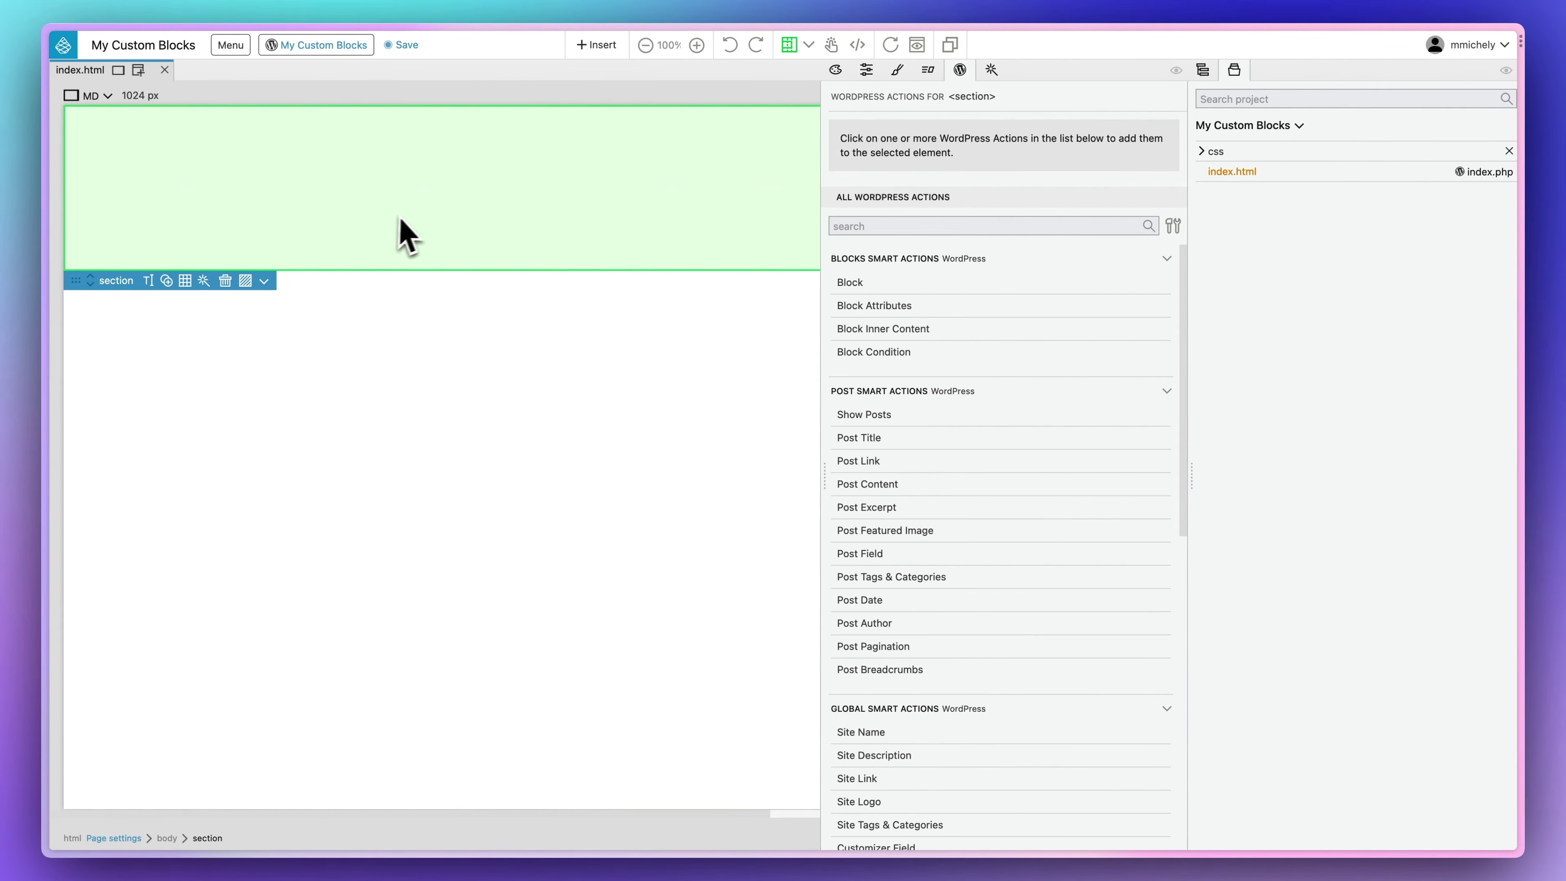
Show the inserted section's markup in the code editor and save the page
click(858, 45)
scroll(228, 780, down, 3)
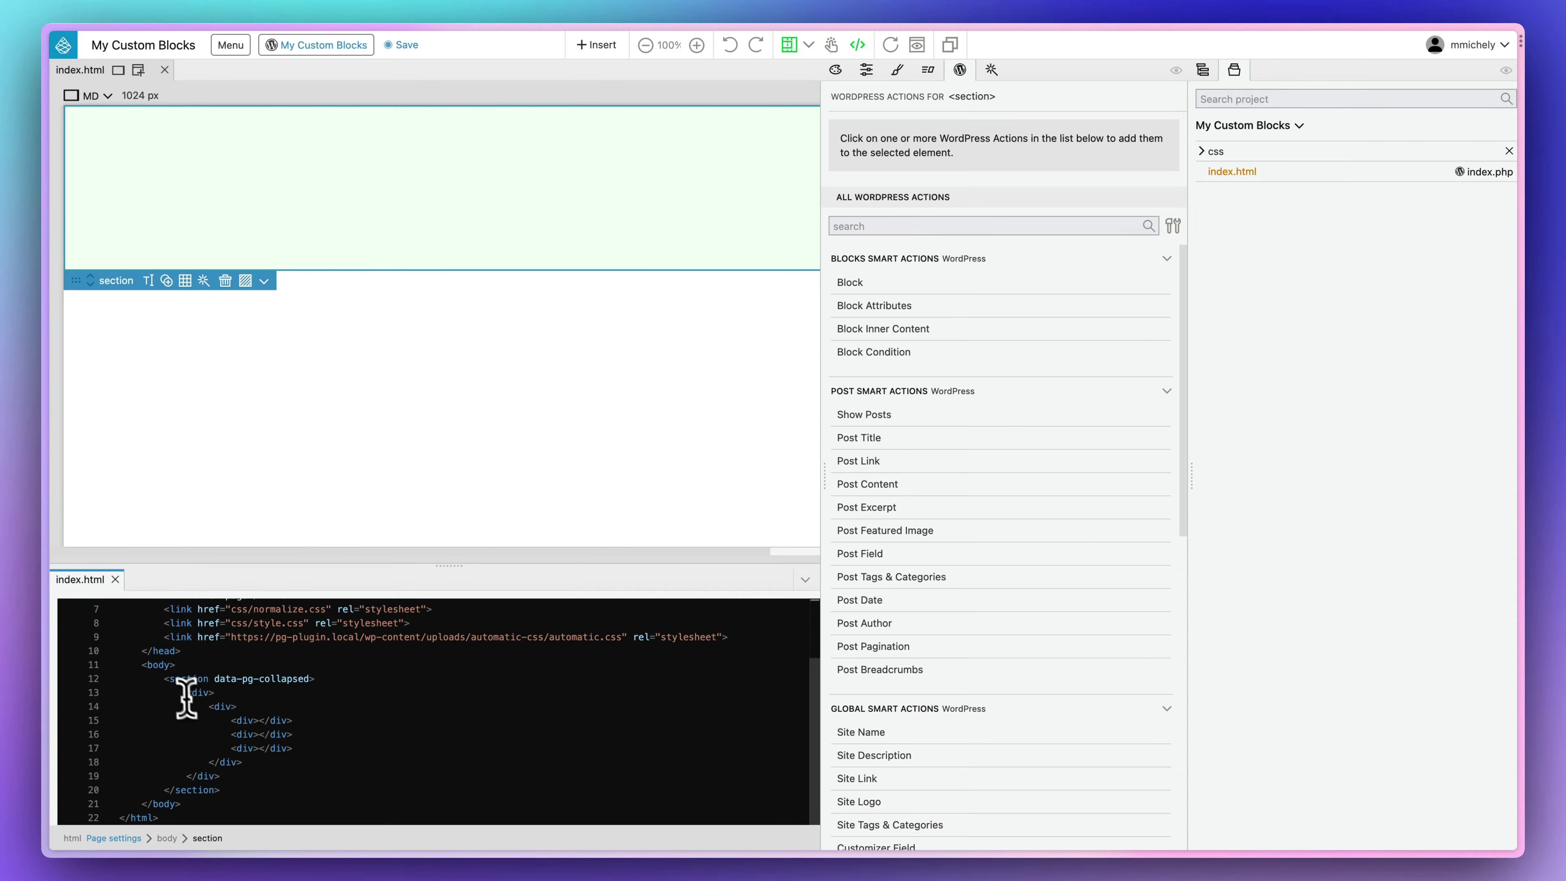
drag(161, 678, 245, 782)
click(270, 781)
key(super+s)
click(405, 151)
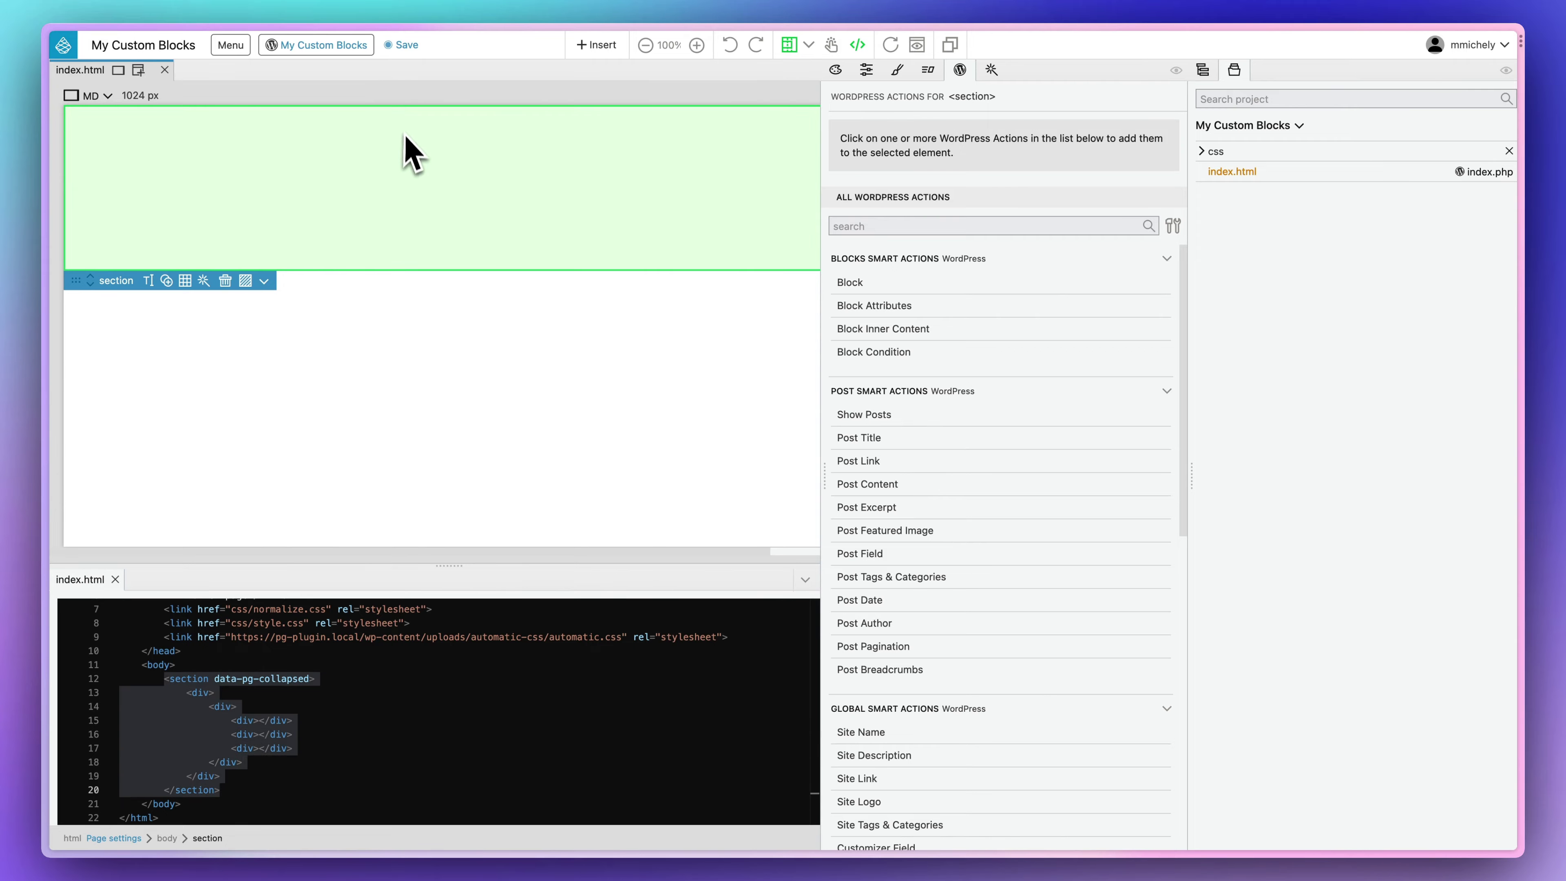
click(267, 721)
Expand the section in the element tree and insert Lorem Ipsum text into the first innermost div
click(1203, 70)
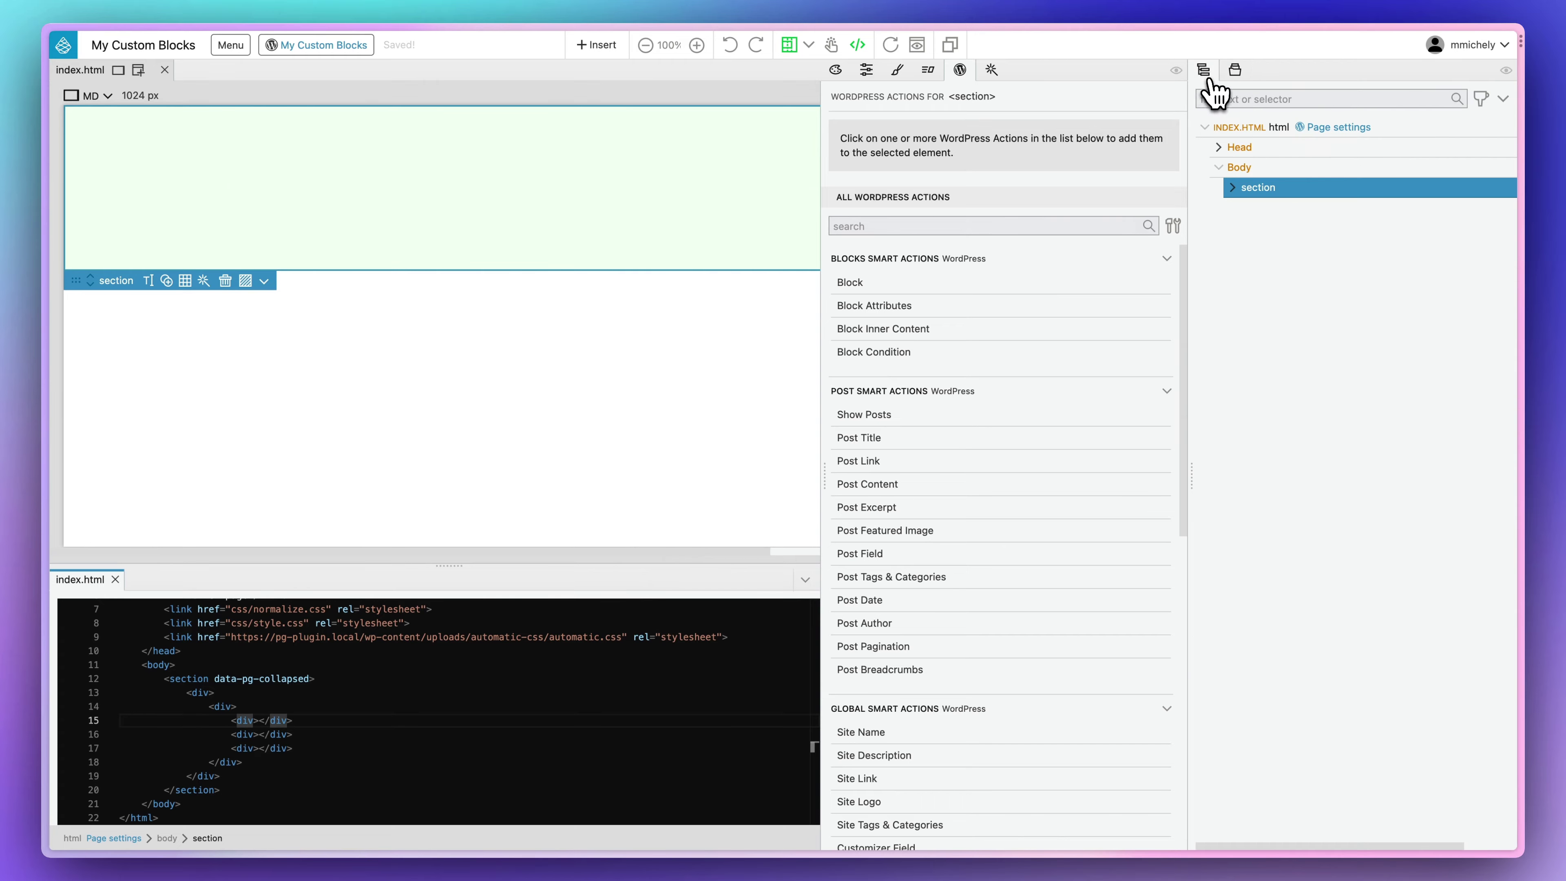
click(1231, 187)
click(1288, 249)
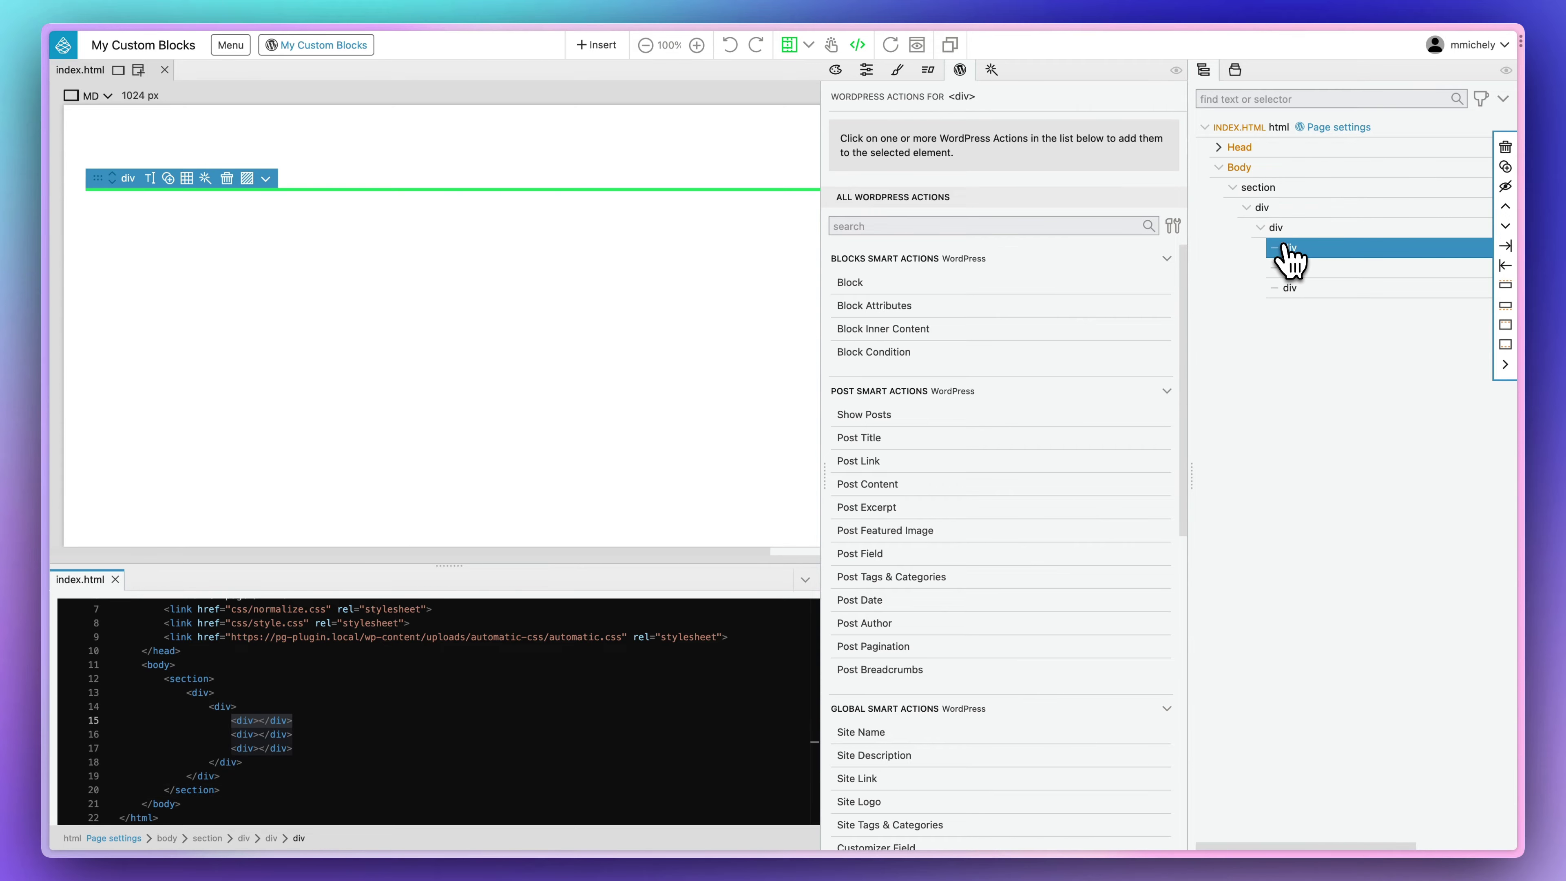
click(265, 179)
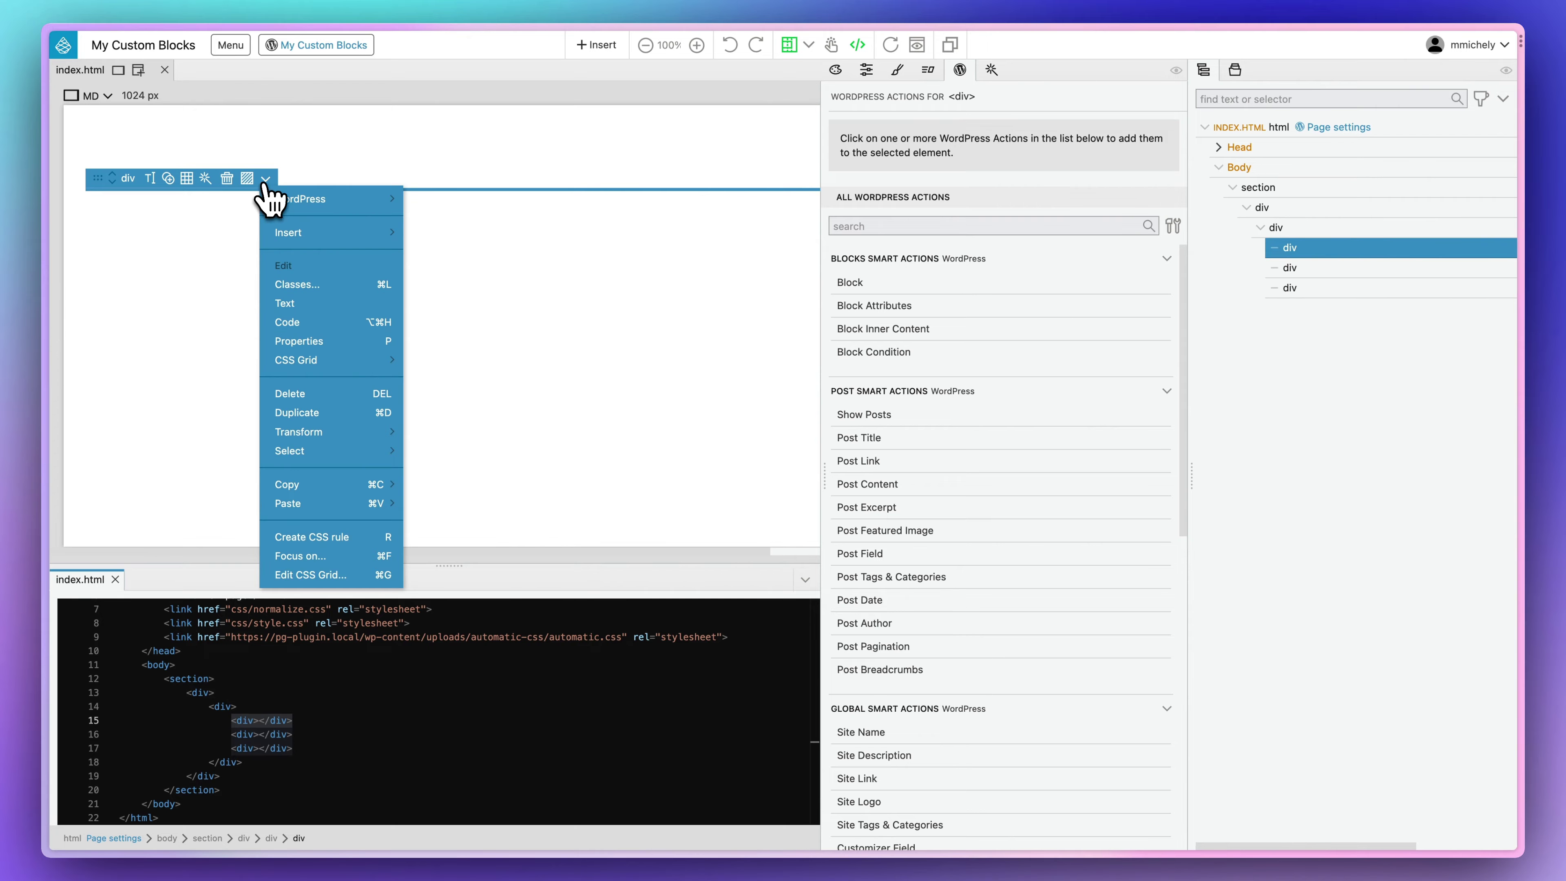
mouse_move(360, 240)
click(459, 265)
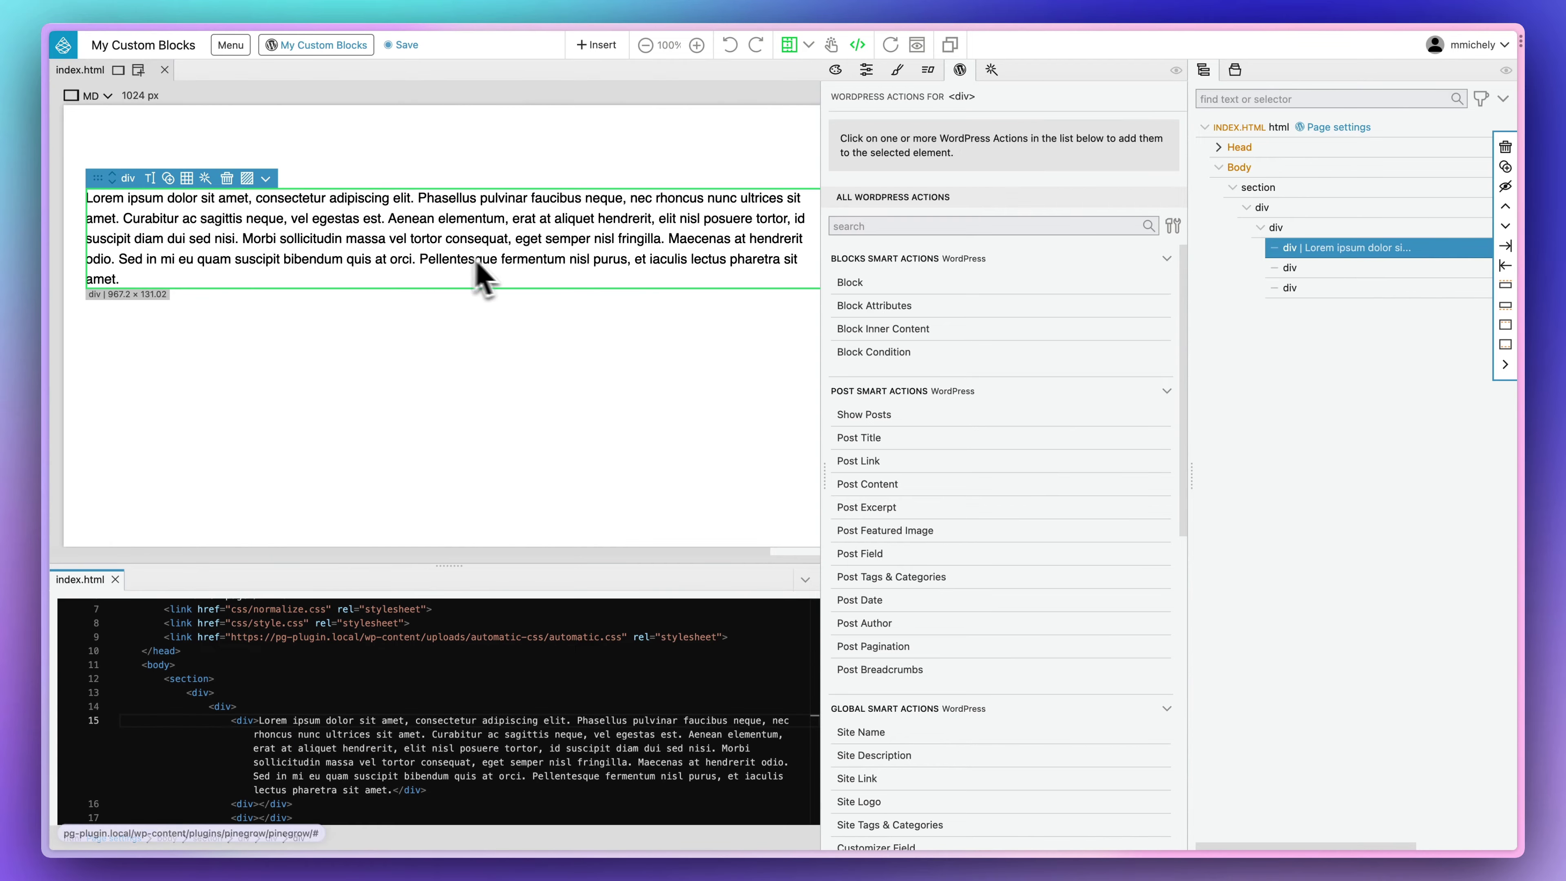
Insert Lorem Ipsum text into the second and third innermost divs
click(1291, 269)
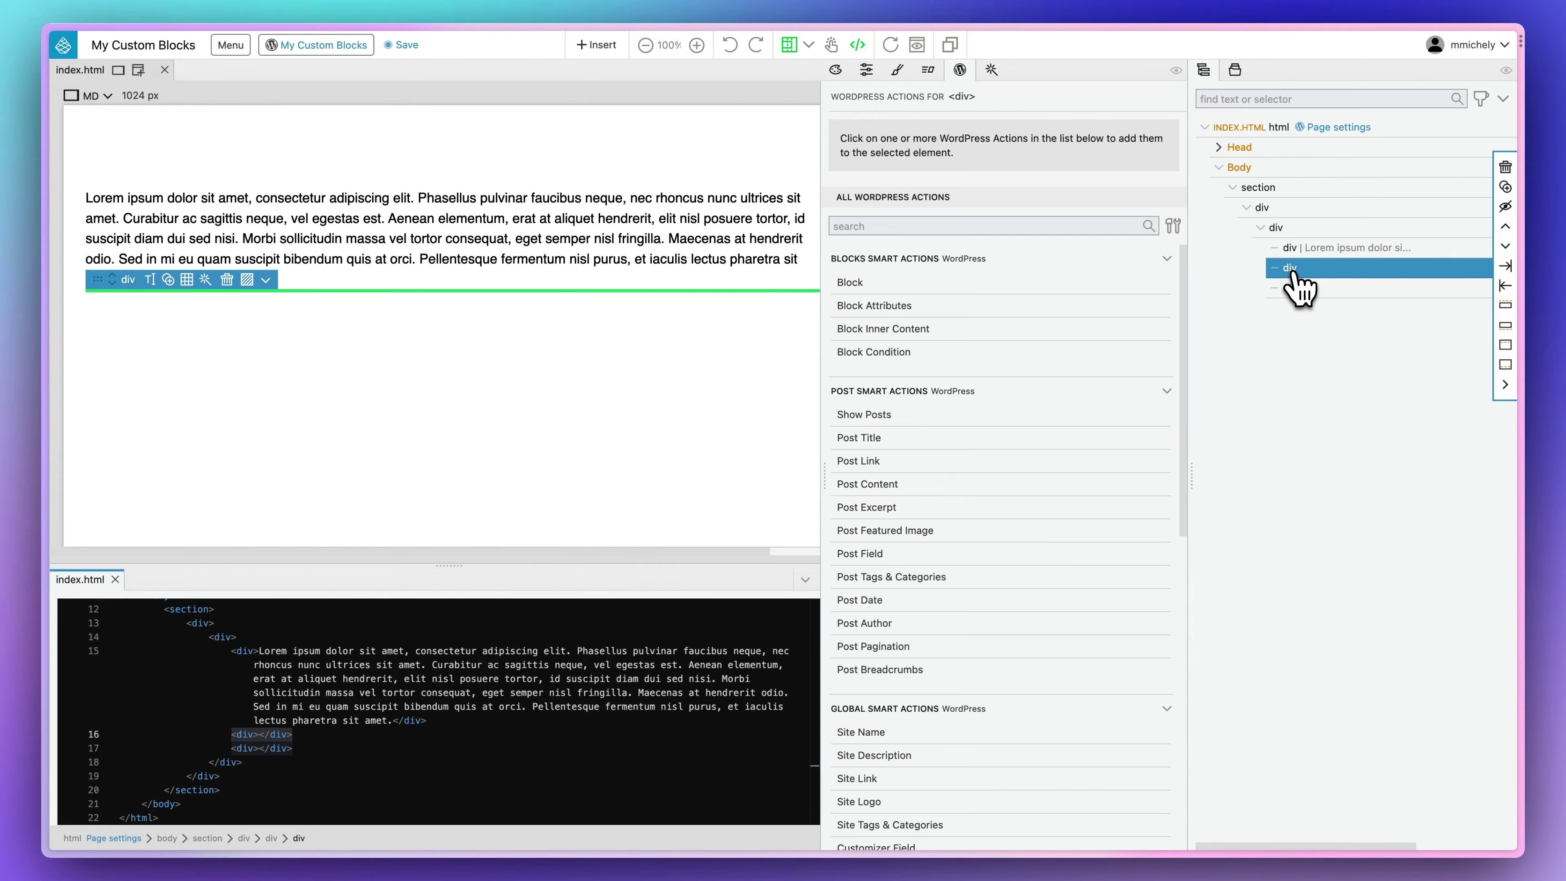
click(265, 281)
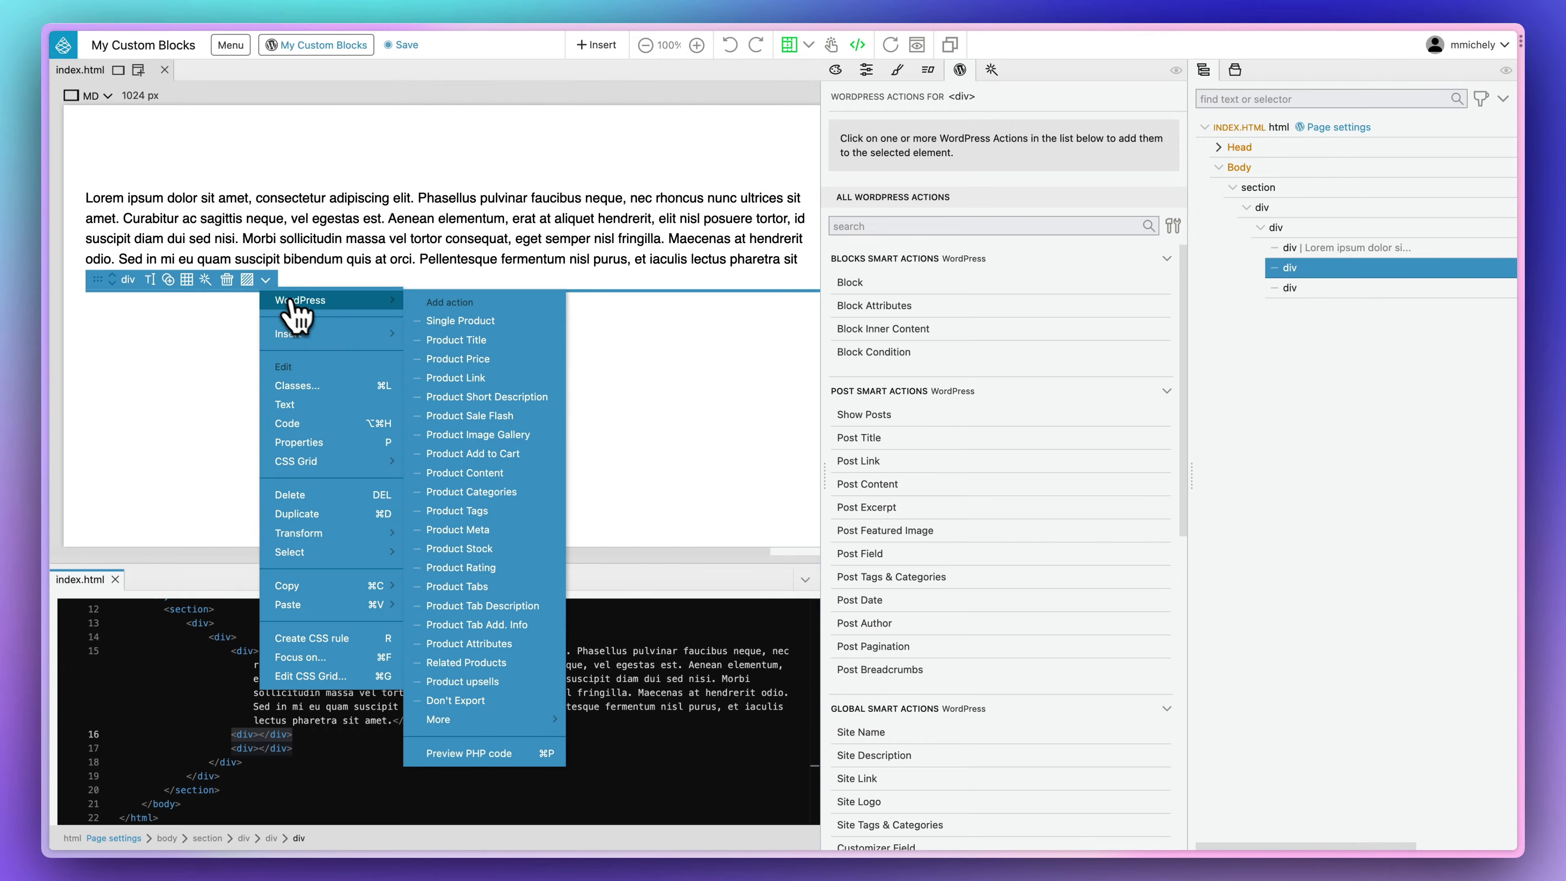
mouse_move(315, 340)
click(419, 350)
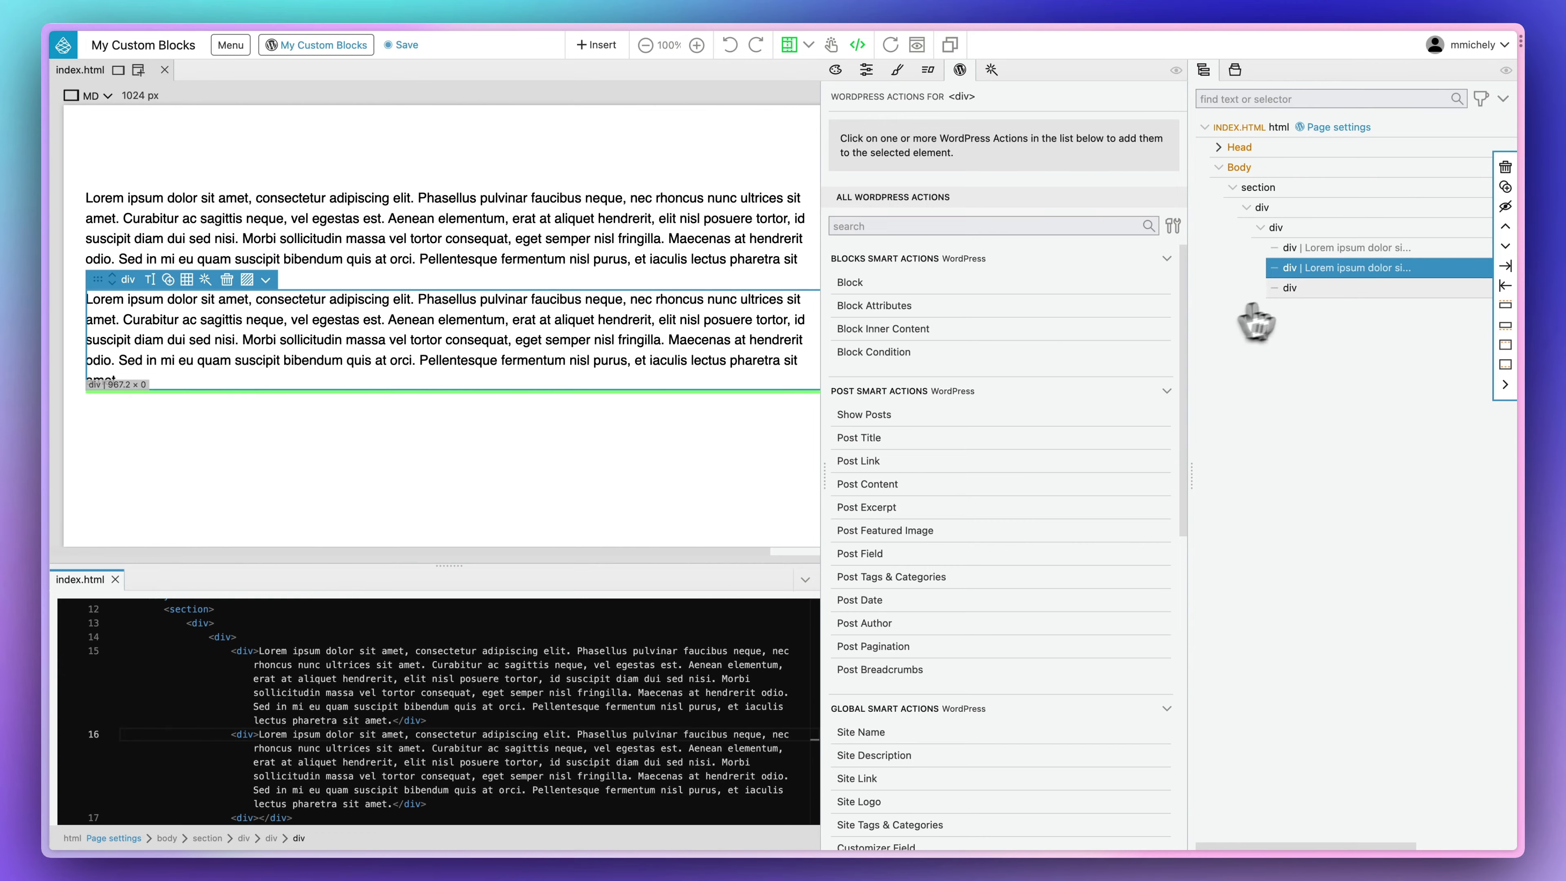
click(1285, 288)
click(265, 381)
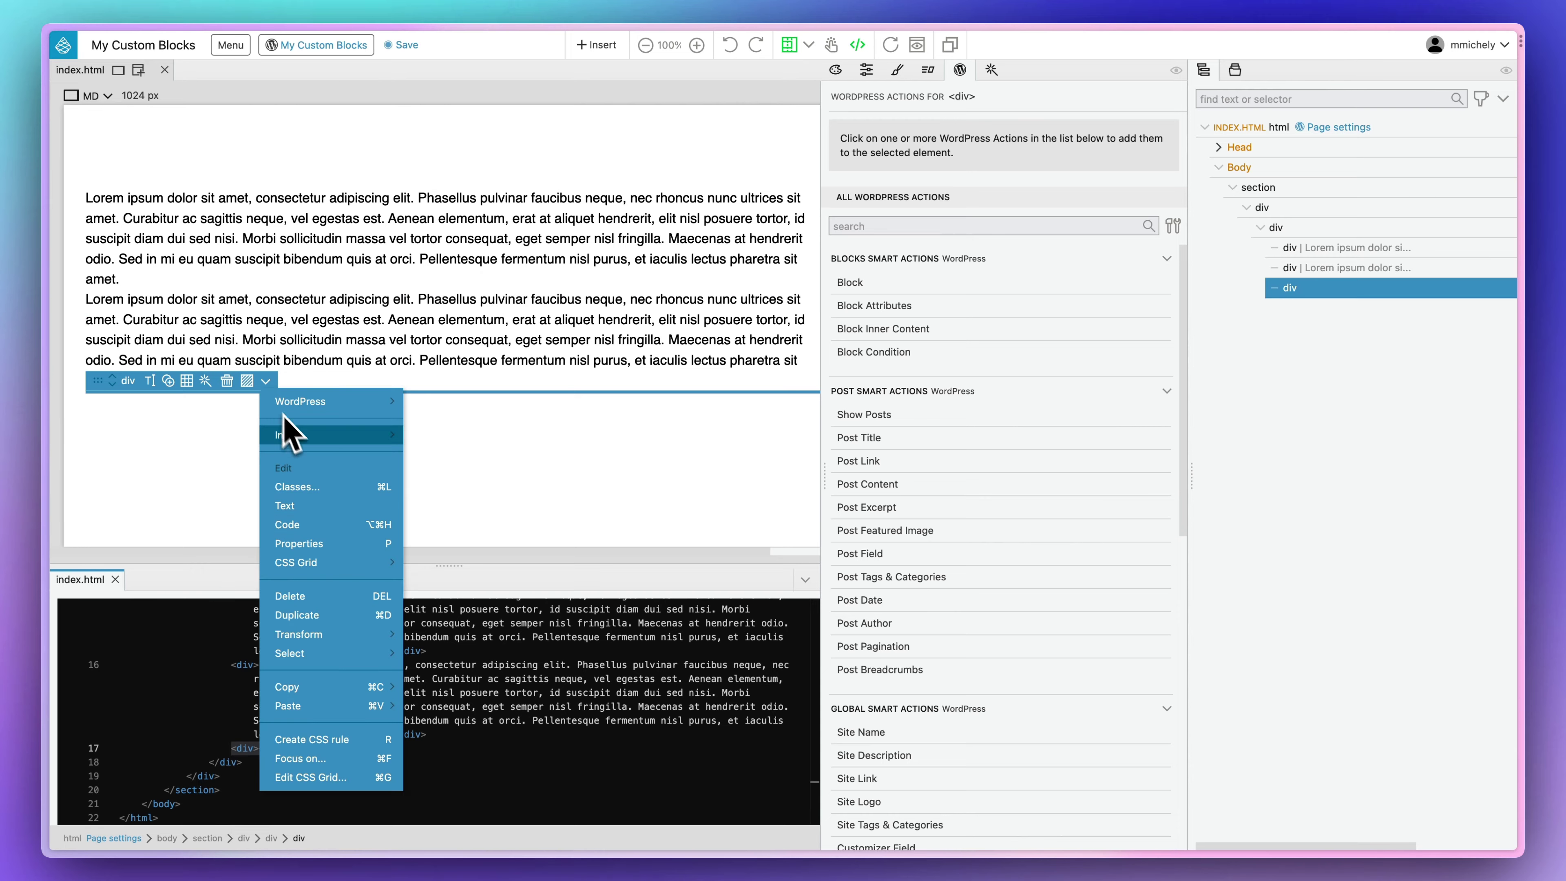
mouse_move(327, 435)
mouse_move(493, 486)
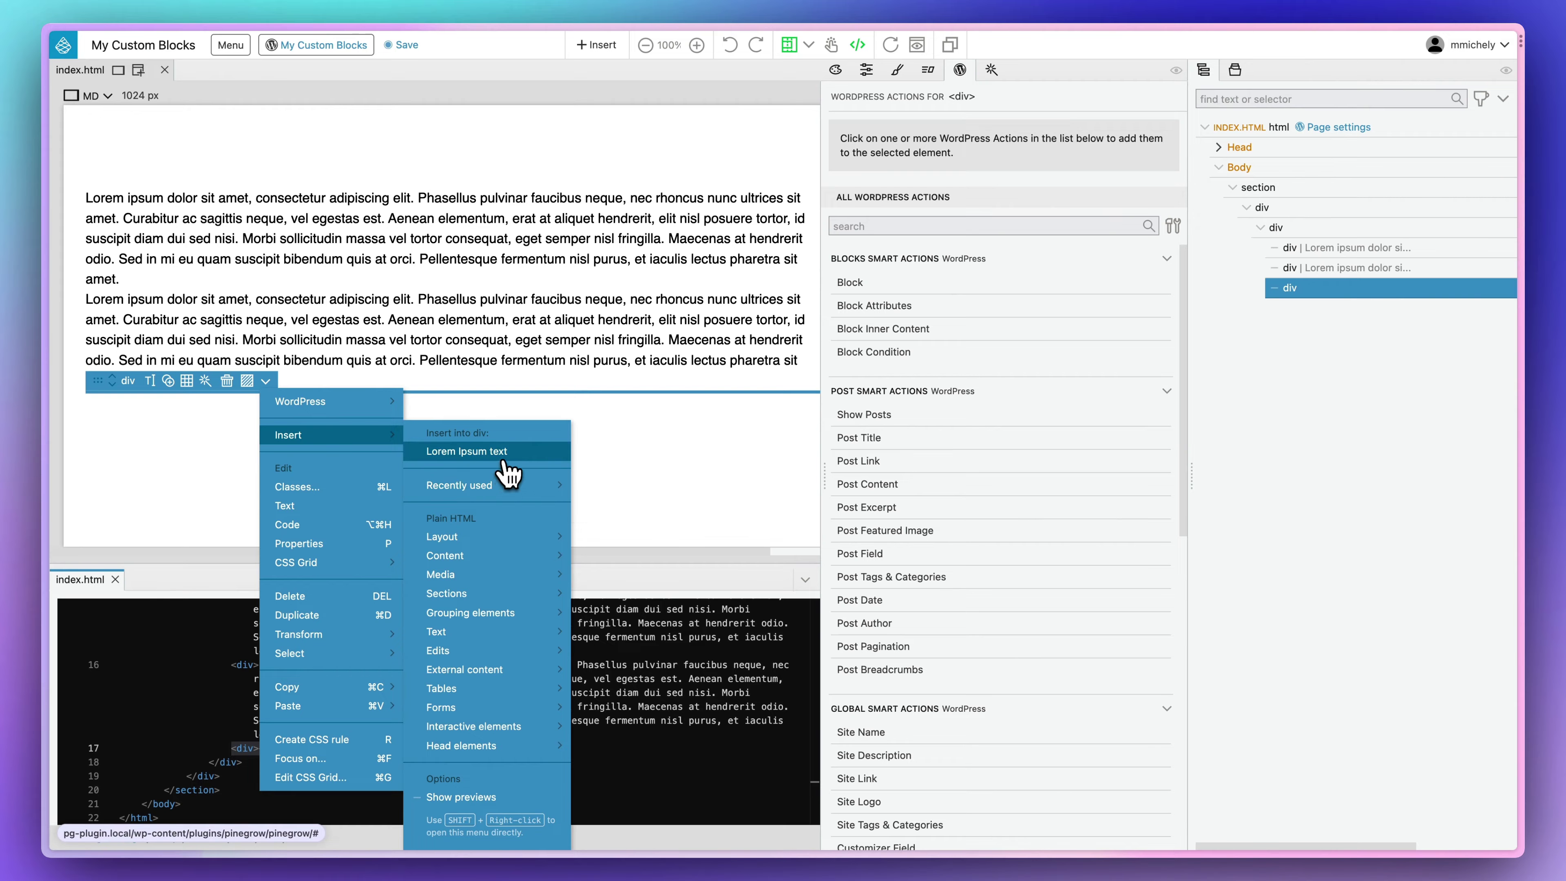
click(486, 452)
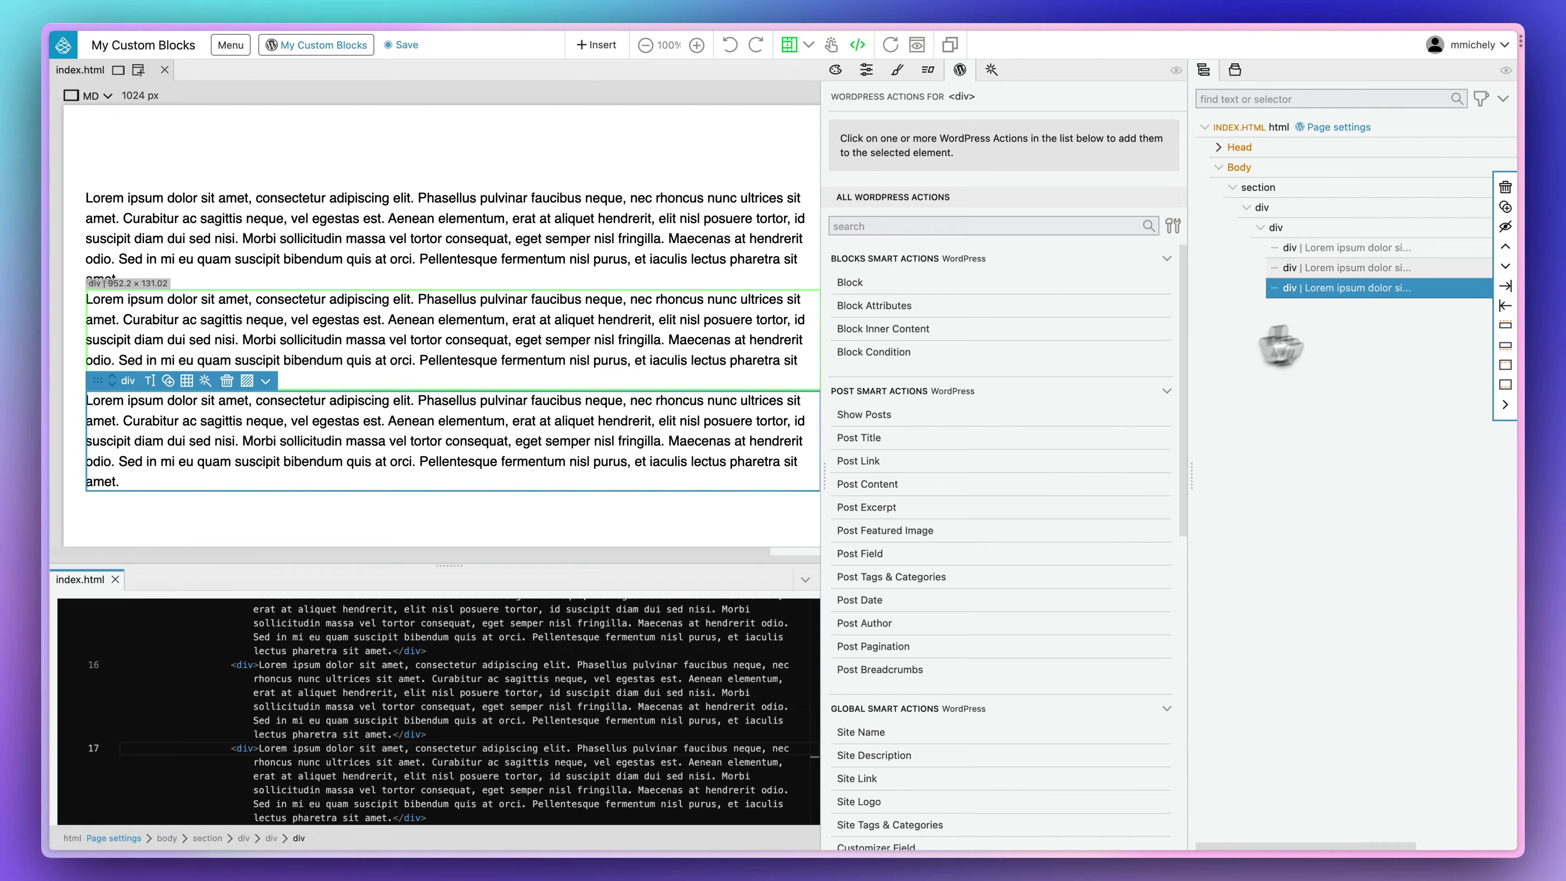
Select the div wrapping the three text divs, and look at the classes offered for it in its properties
click(1278, 229)
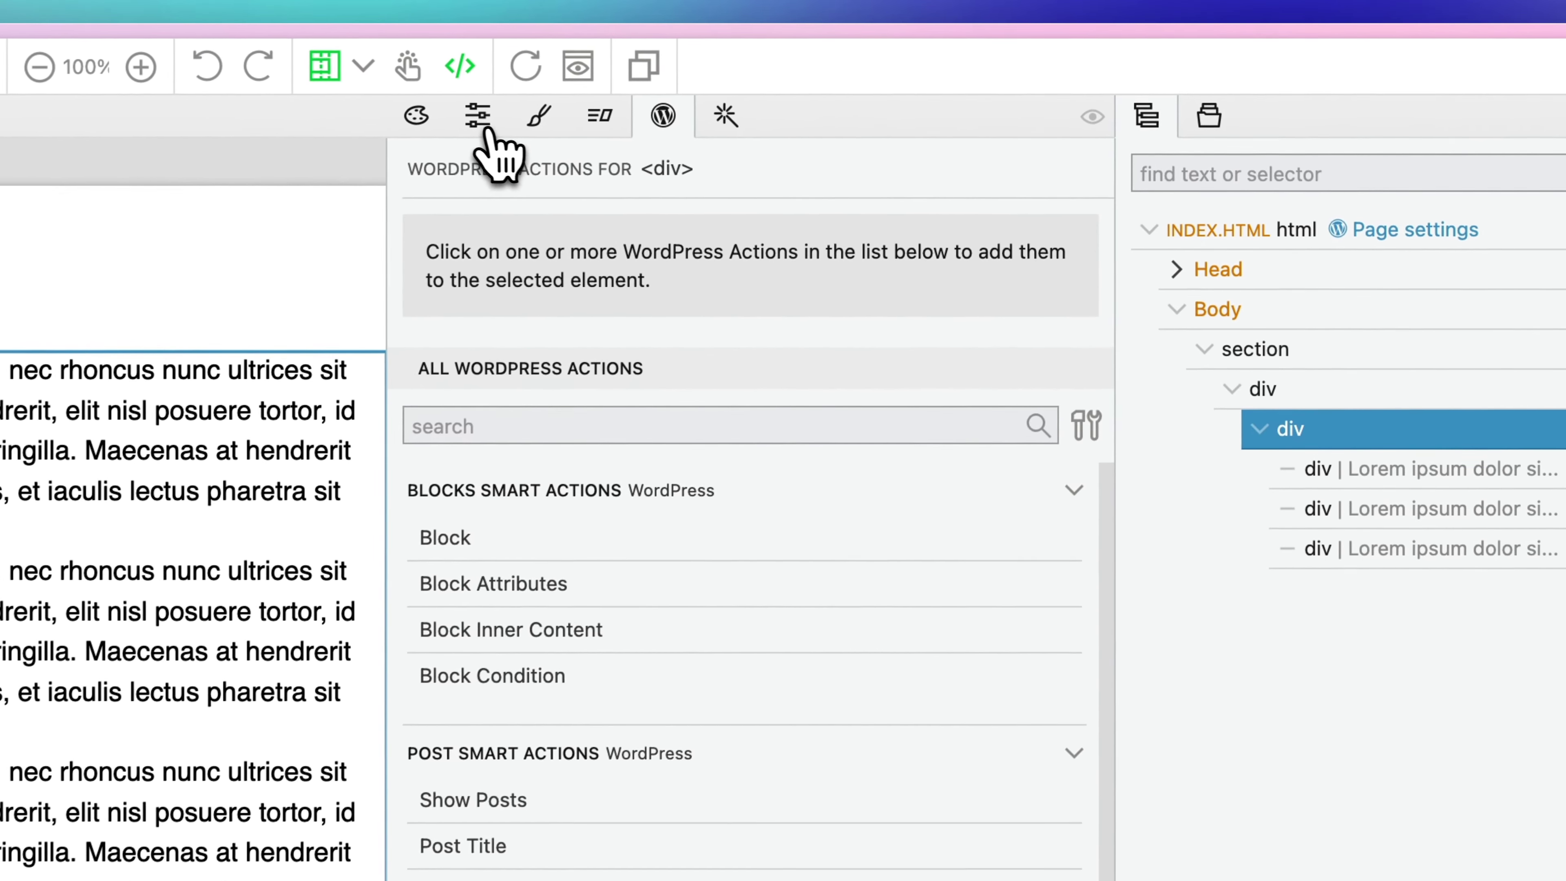
click(866, 70)
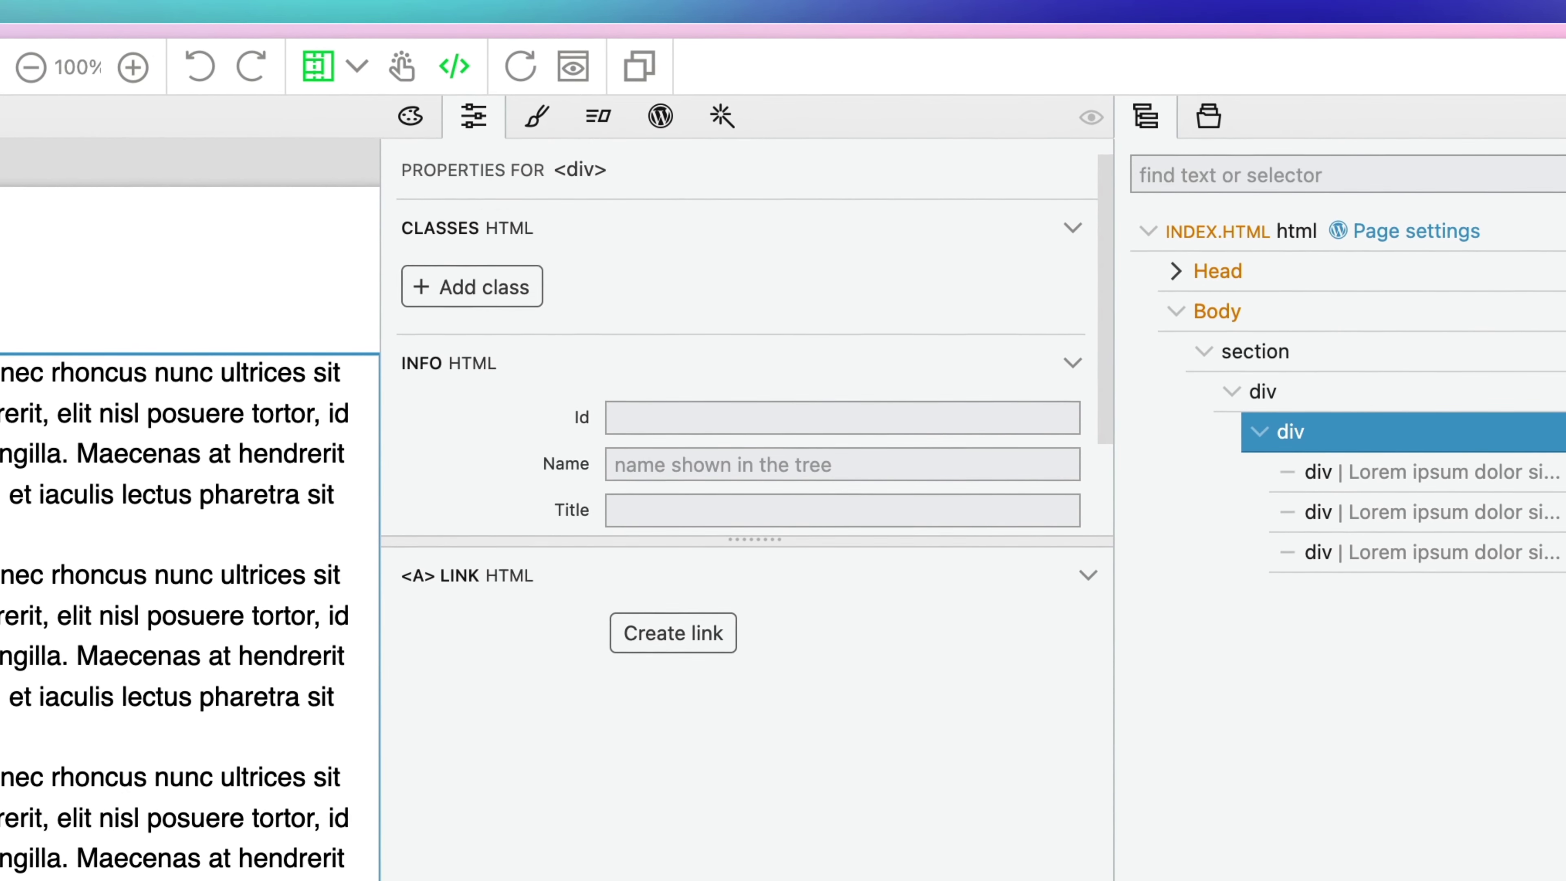
click(535, 295)
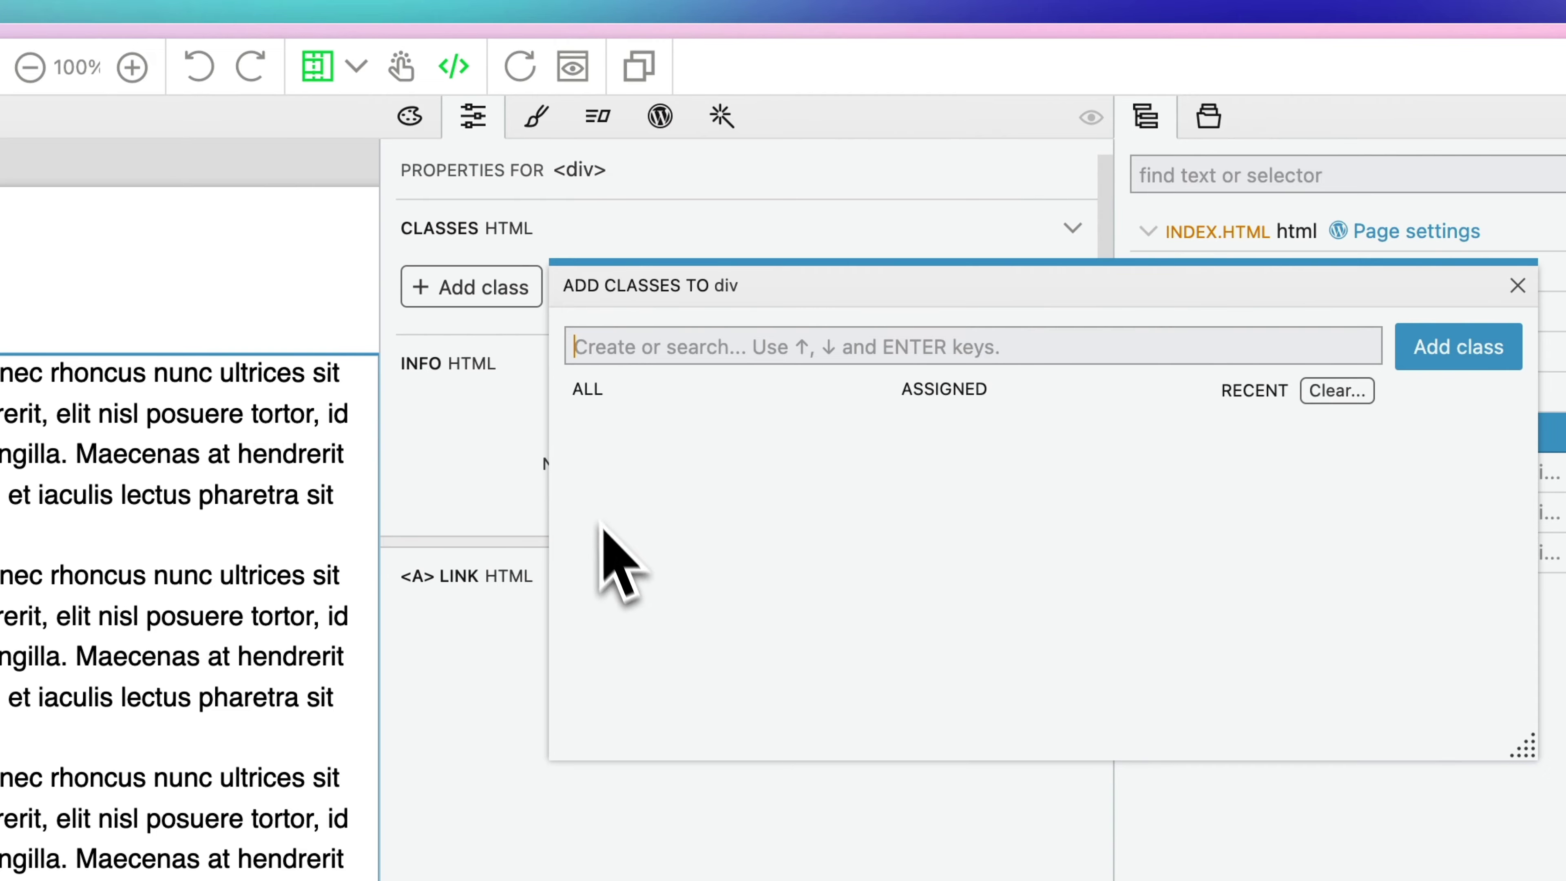
click(1353, 285)
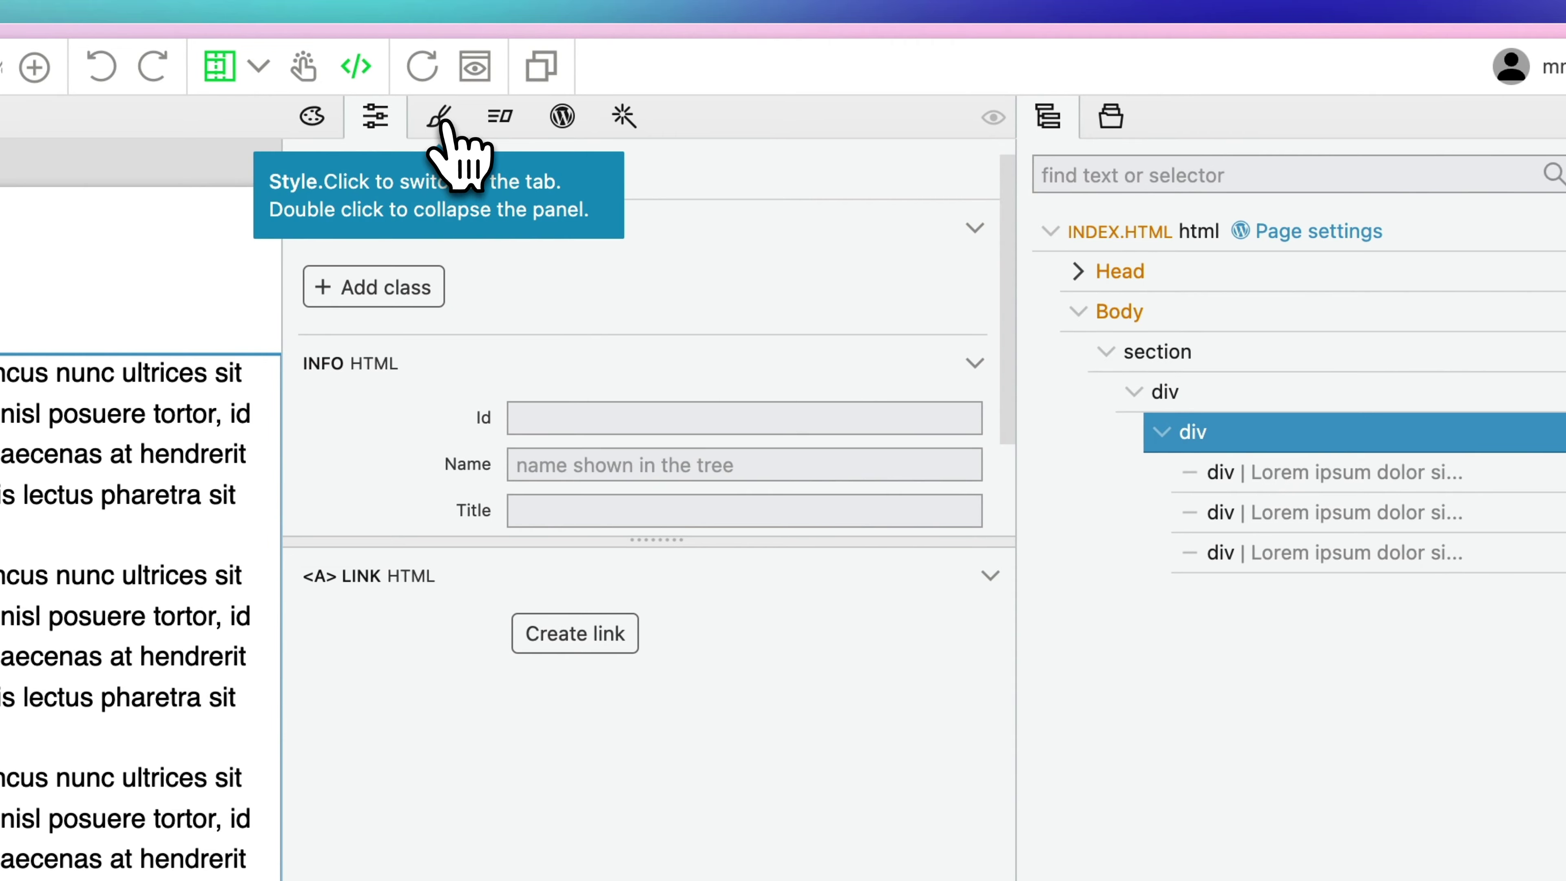
Refresh the page's stylesheet list in the style settings to load automatic.css
click(445, 128)
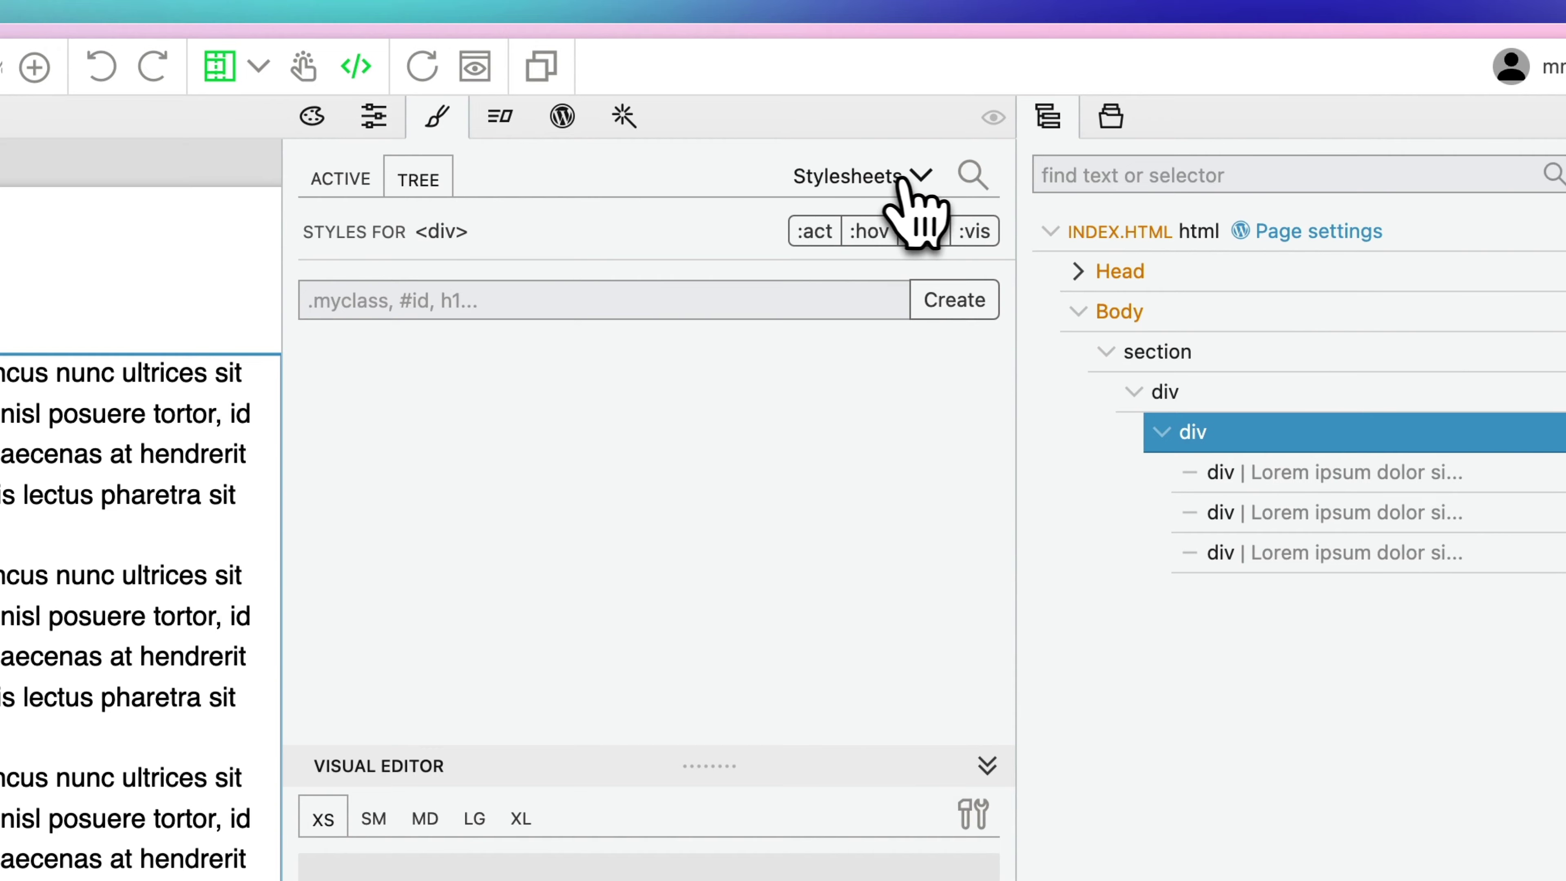
click(919, 178)
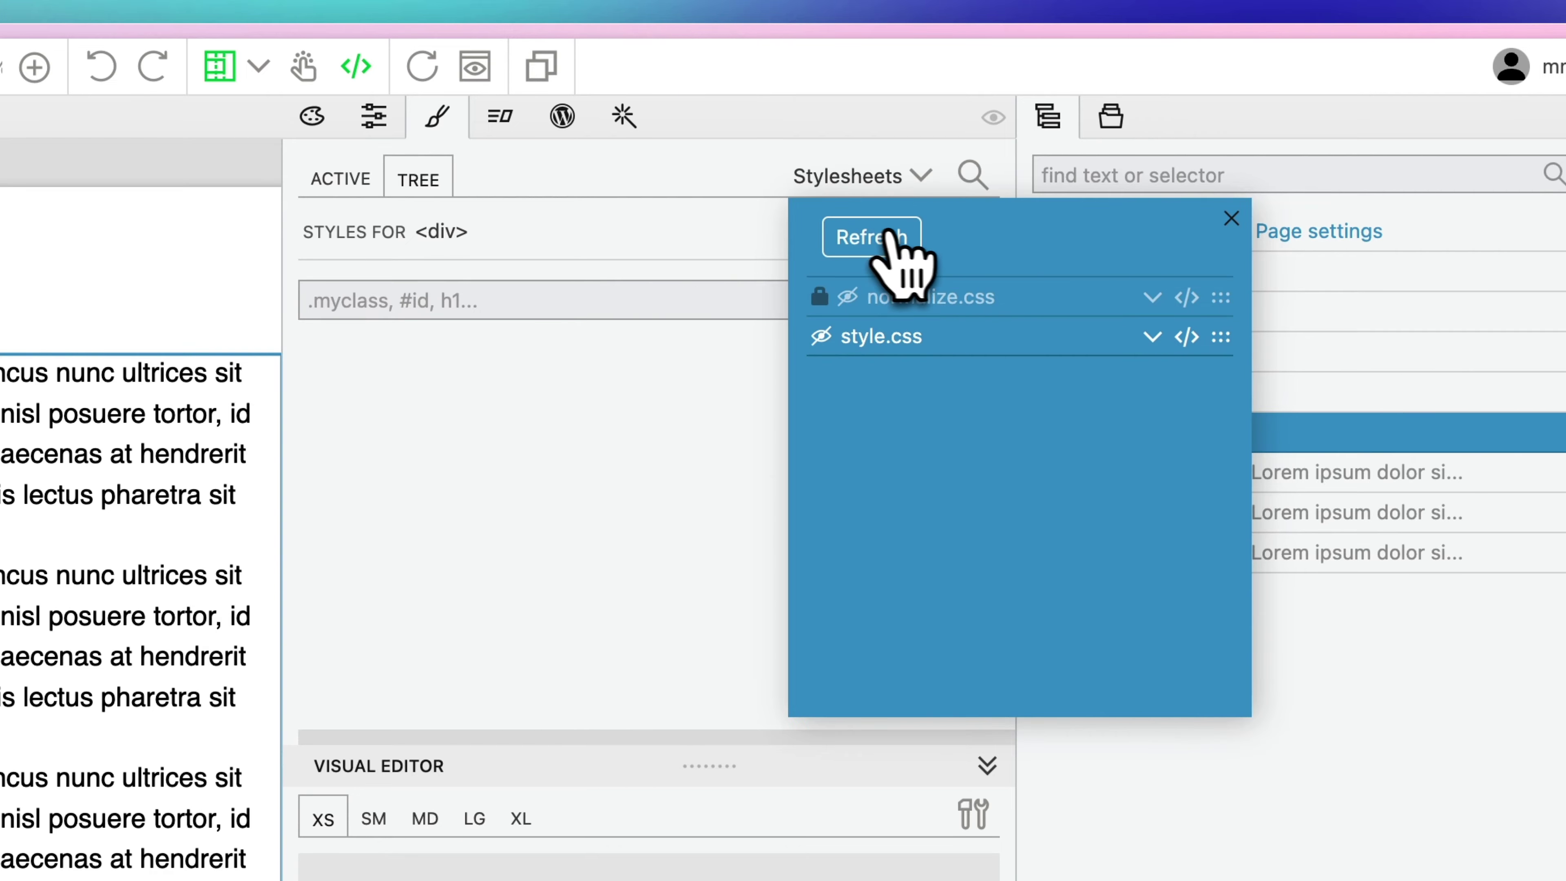
click(875, 238)
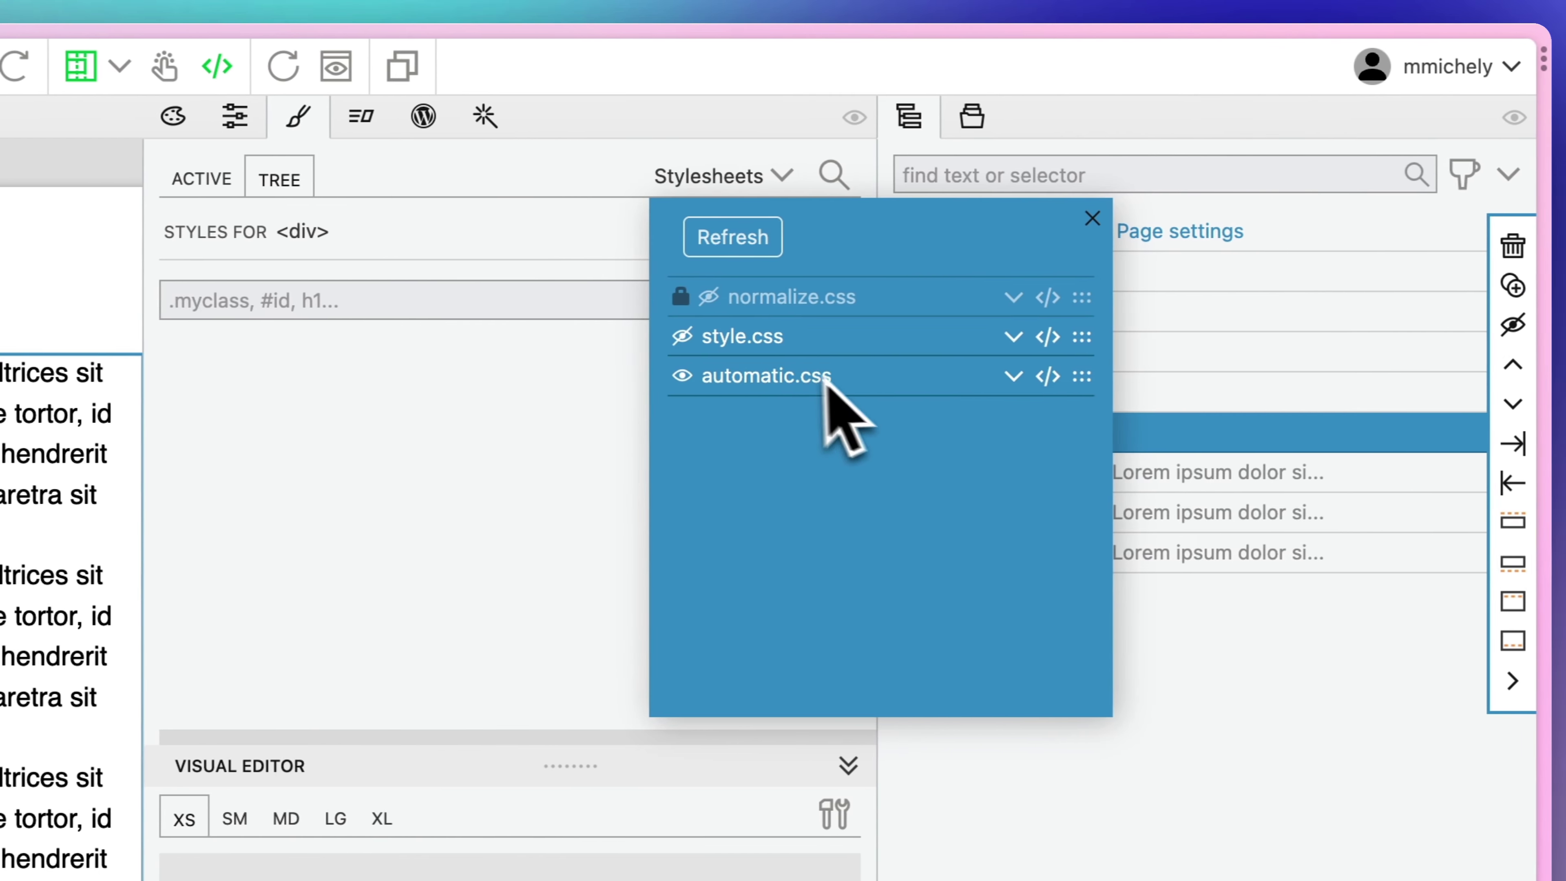
Lock the automatic.css stylesheet and close the stylesheet list
click(1091, 376)
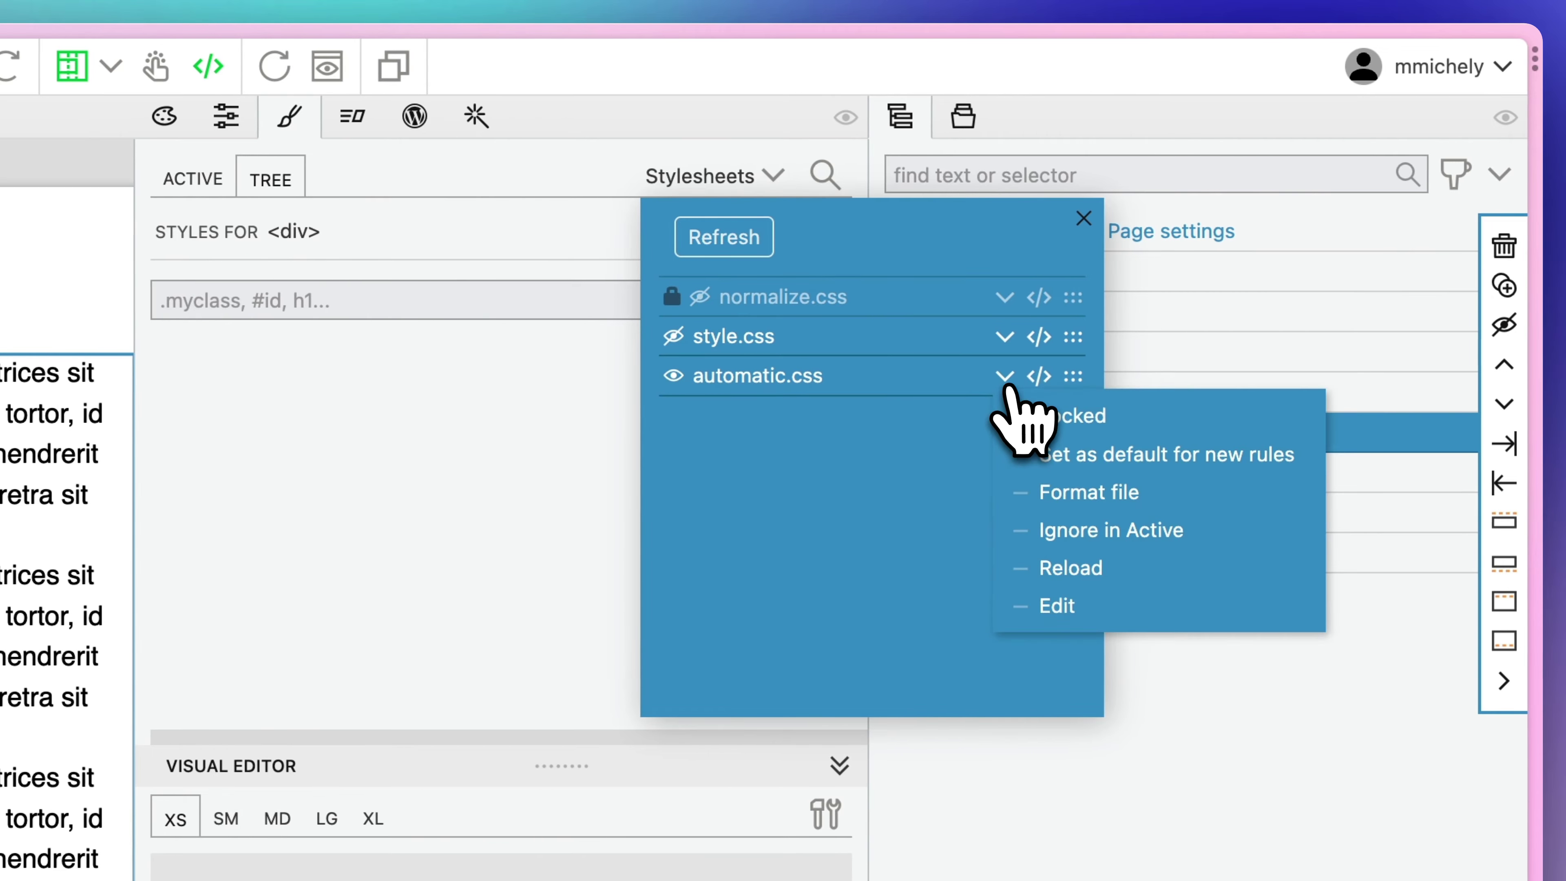
click(1066, 426)
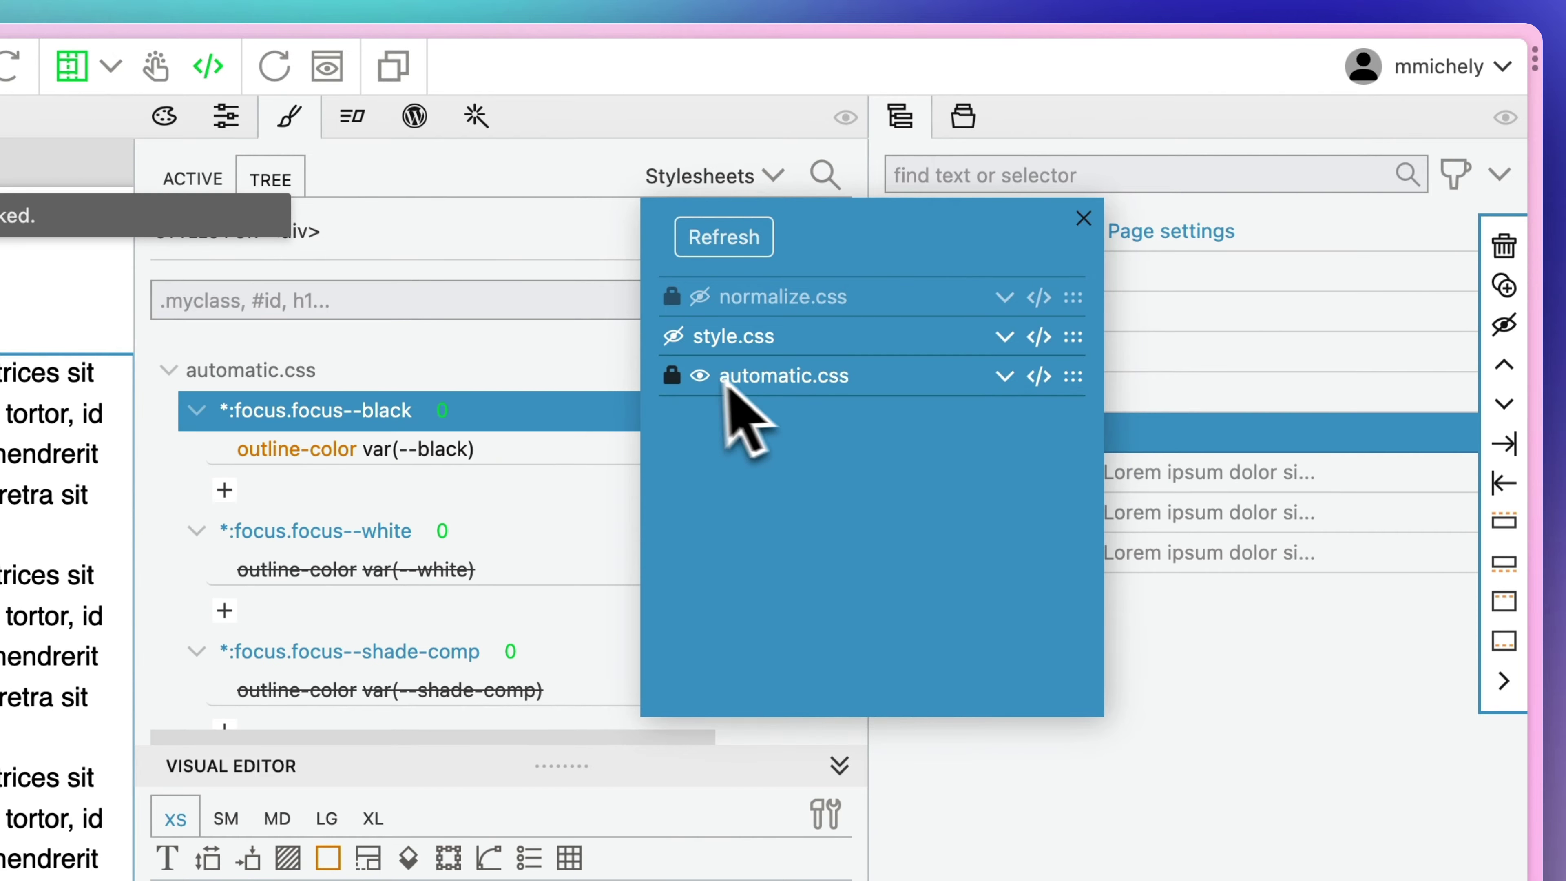
click(1083, 217)
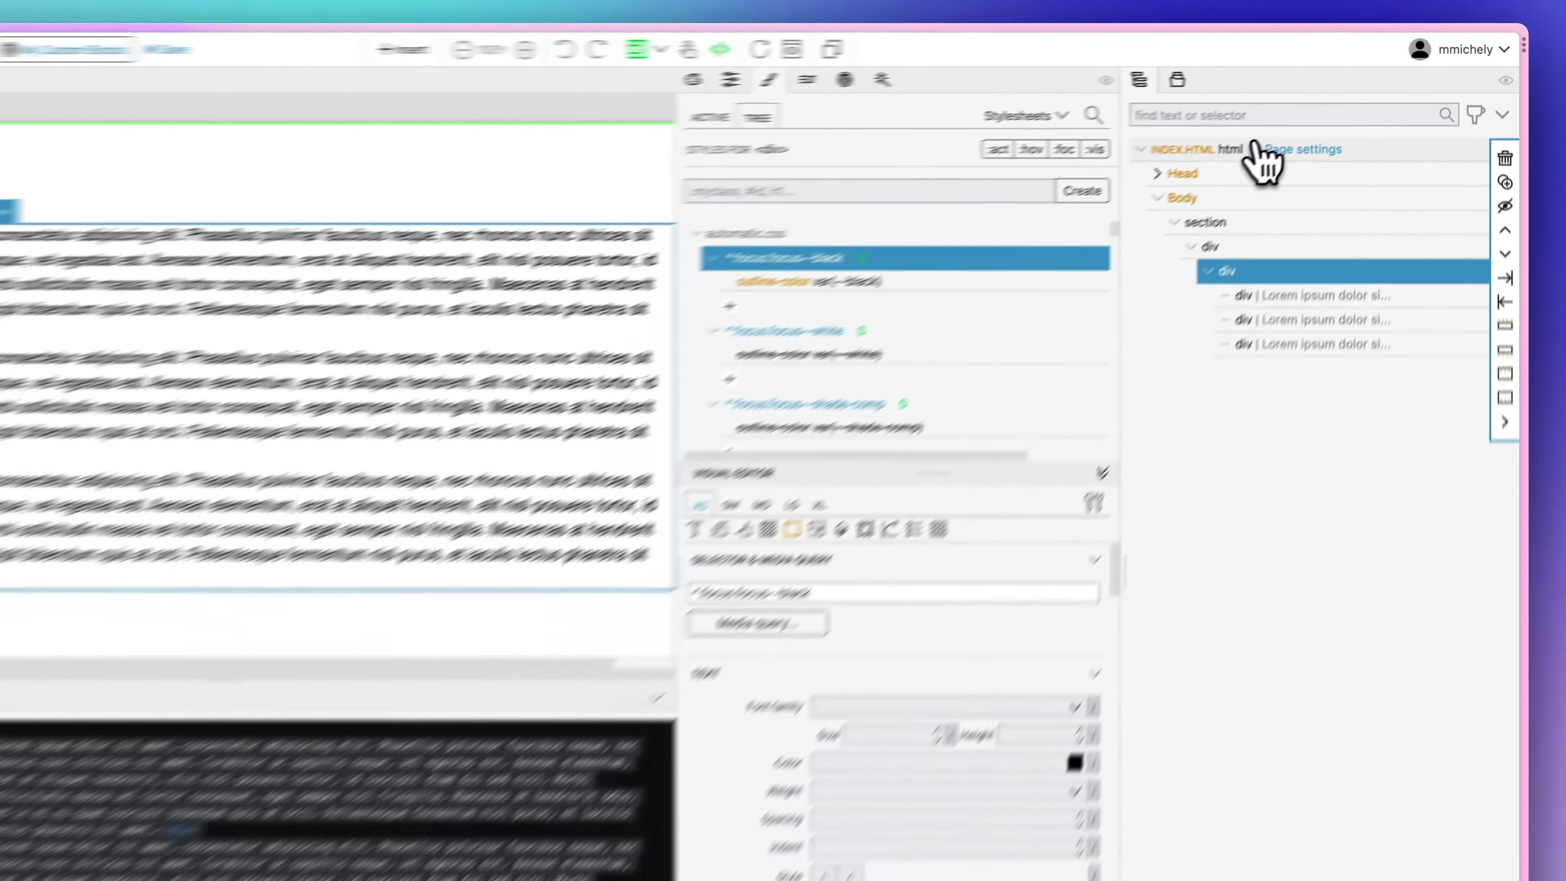
Add the WordPress Block action to the section with the unique id my-demo-block and the title My Demo Block
click(1176, 81)
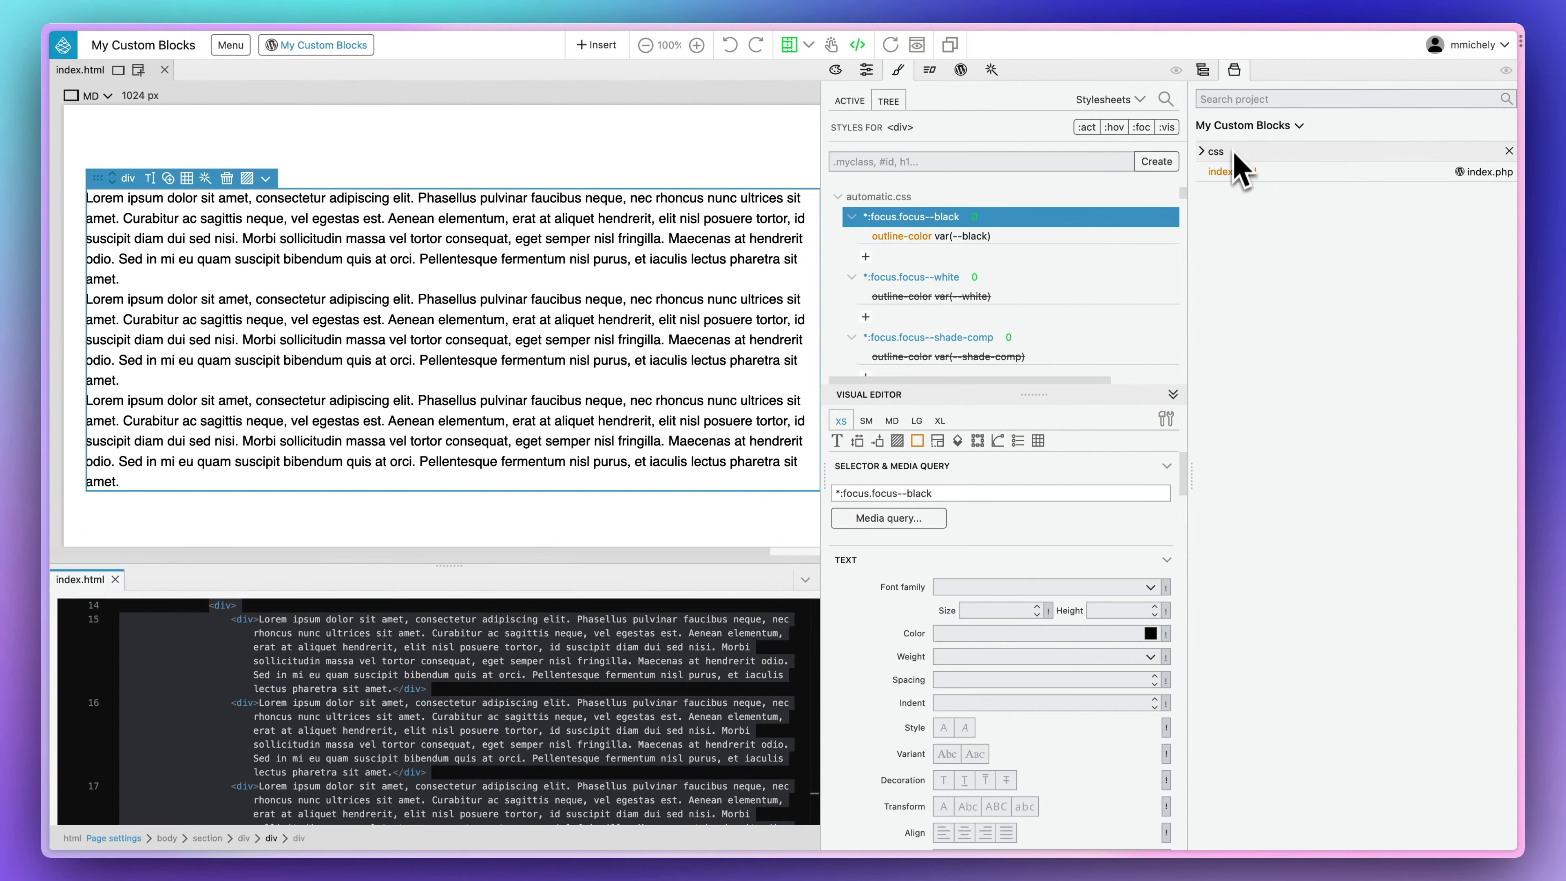
click(1234, 69)
click(1258, 188)
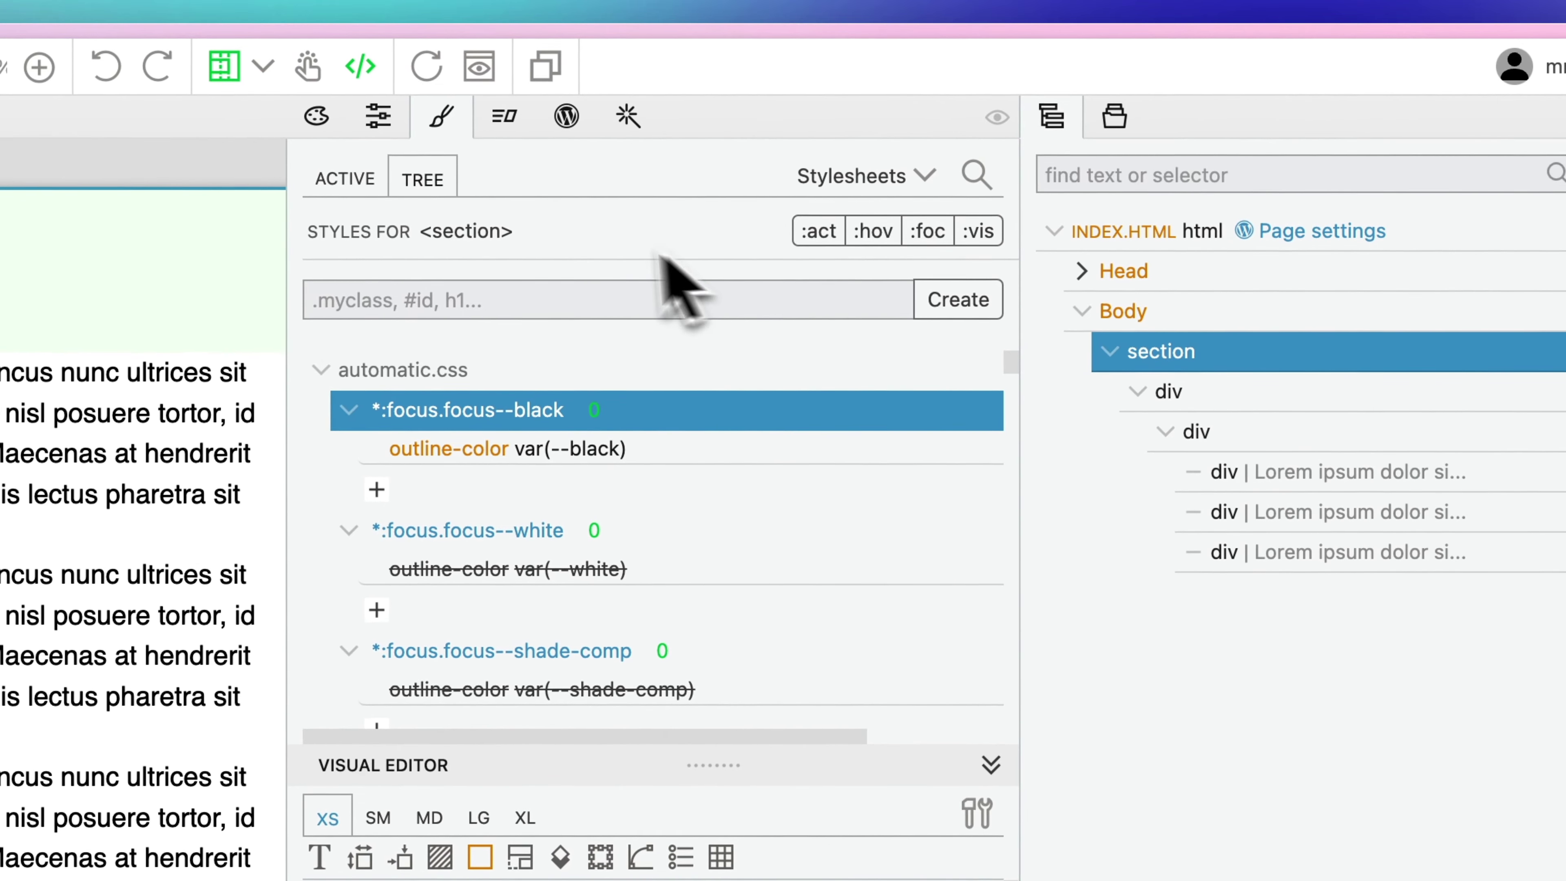
click(566, 118)
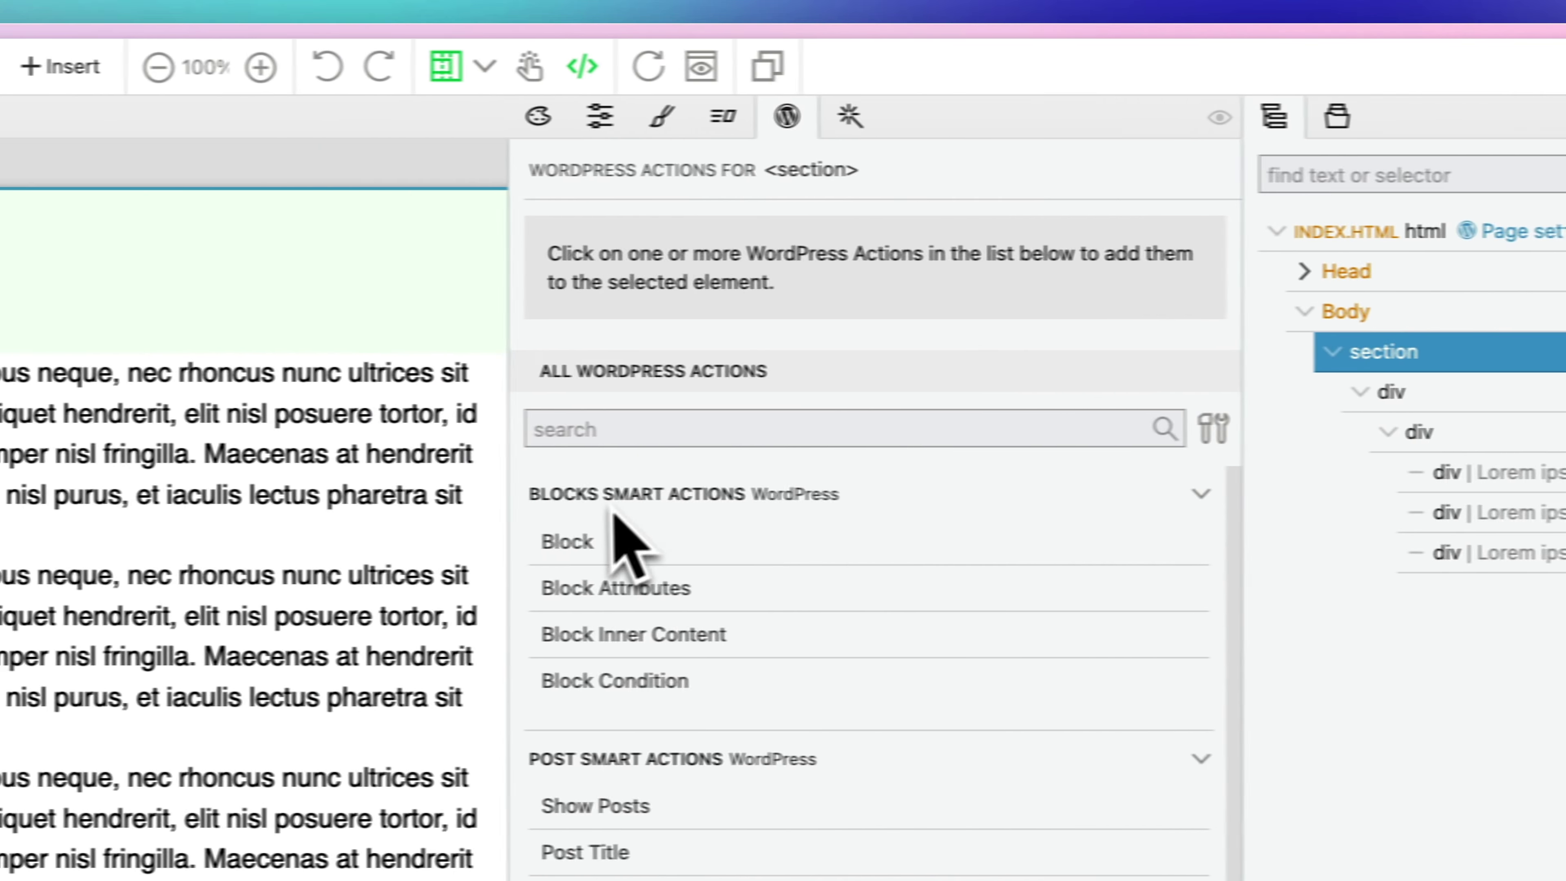
click(633, 553)
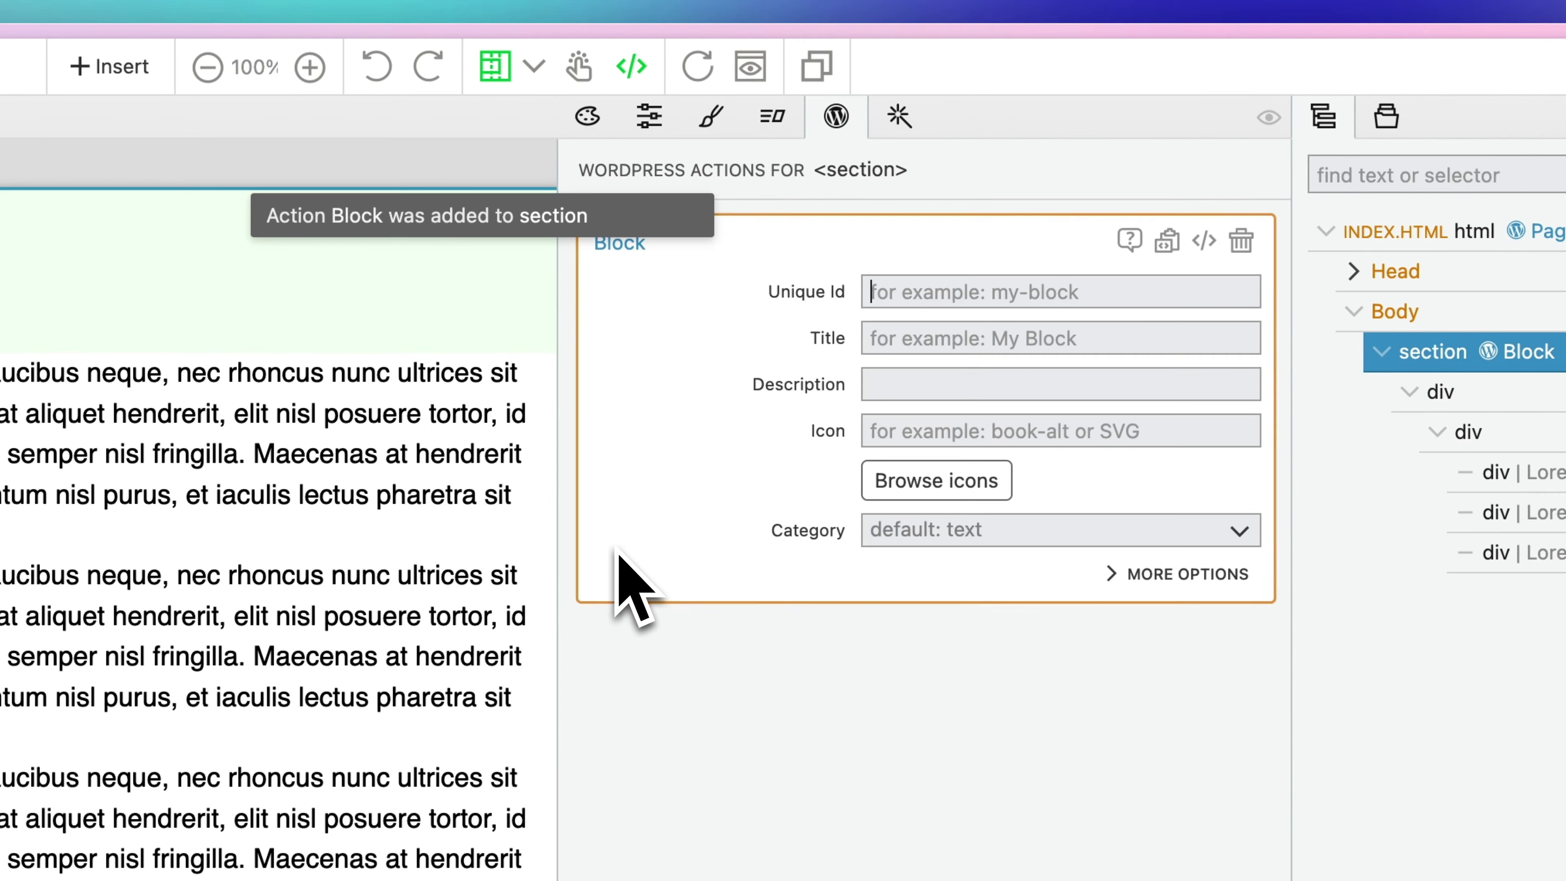
text(my-demo-block)
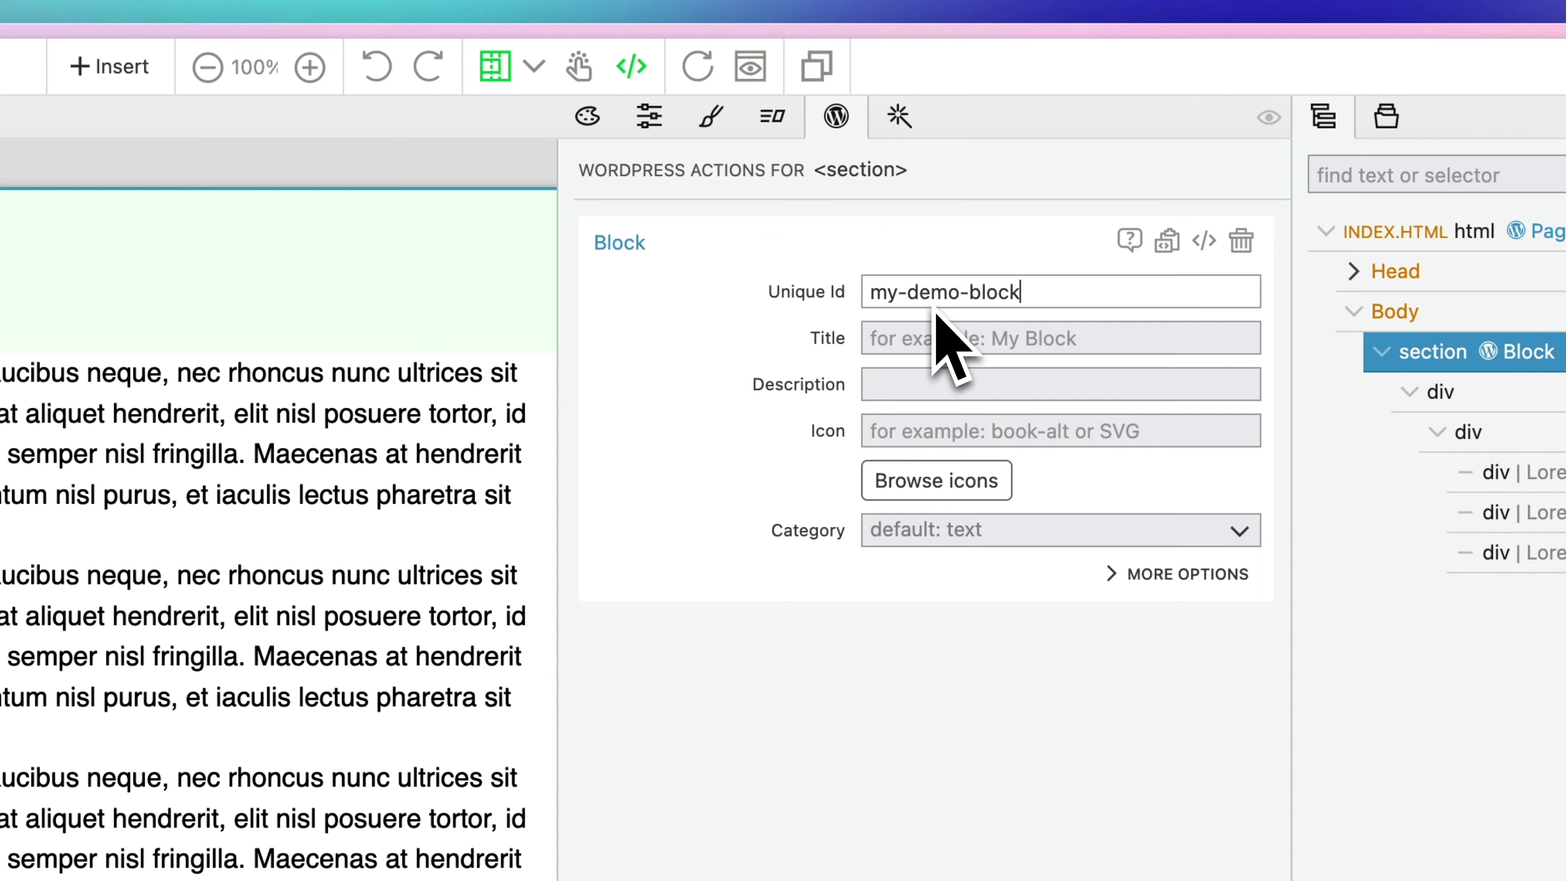
key(Tab)
text(M)
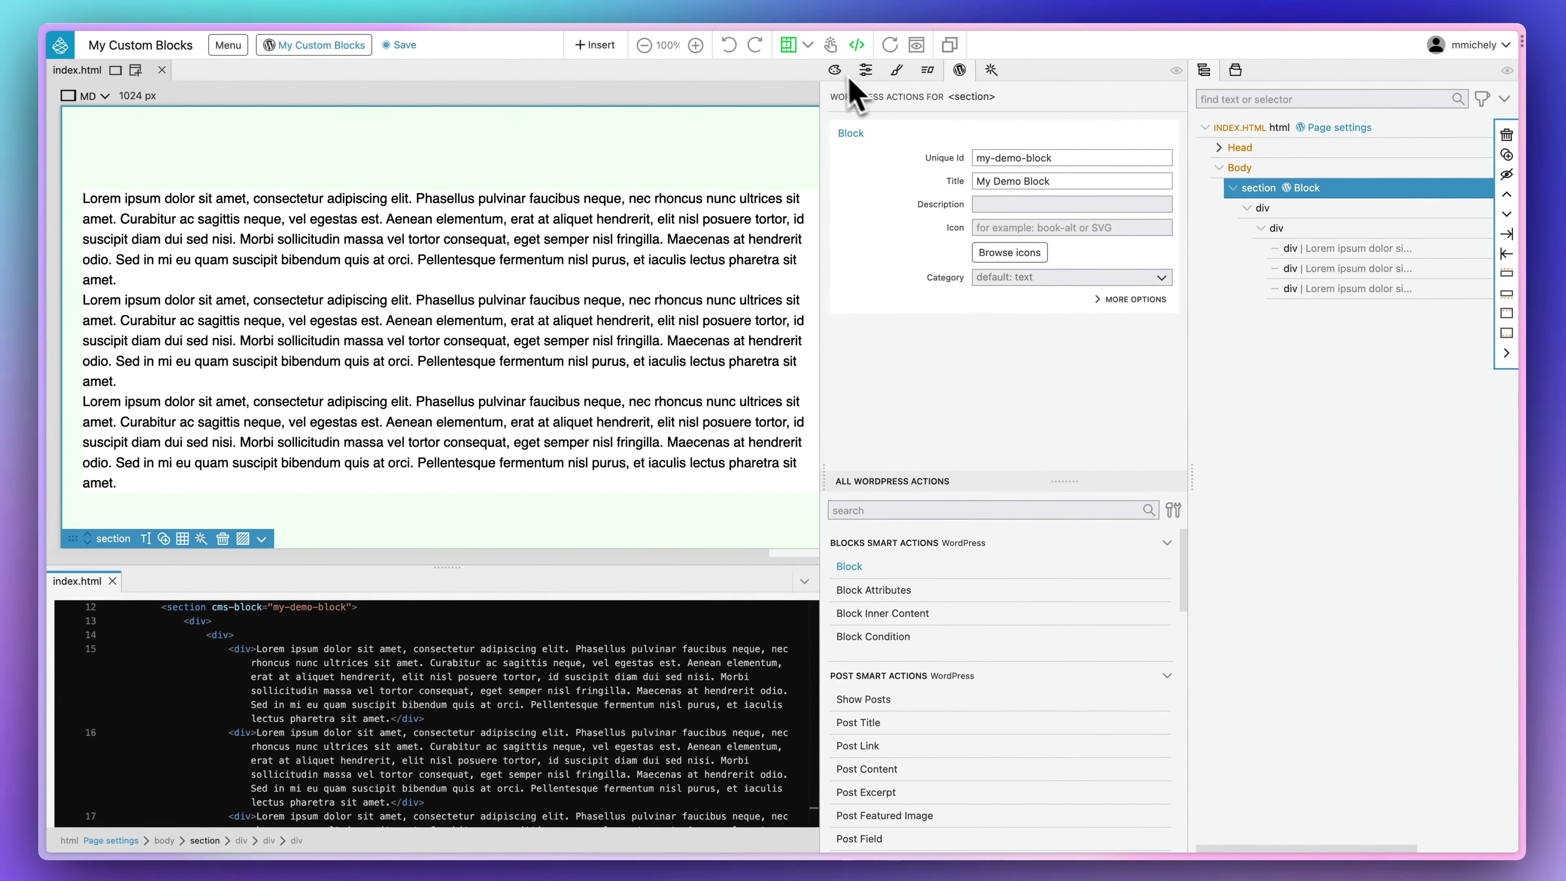
Save the page and export the My Custom Blocks plugin
click(367, 46)
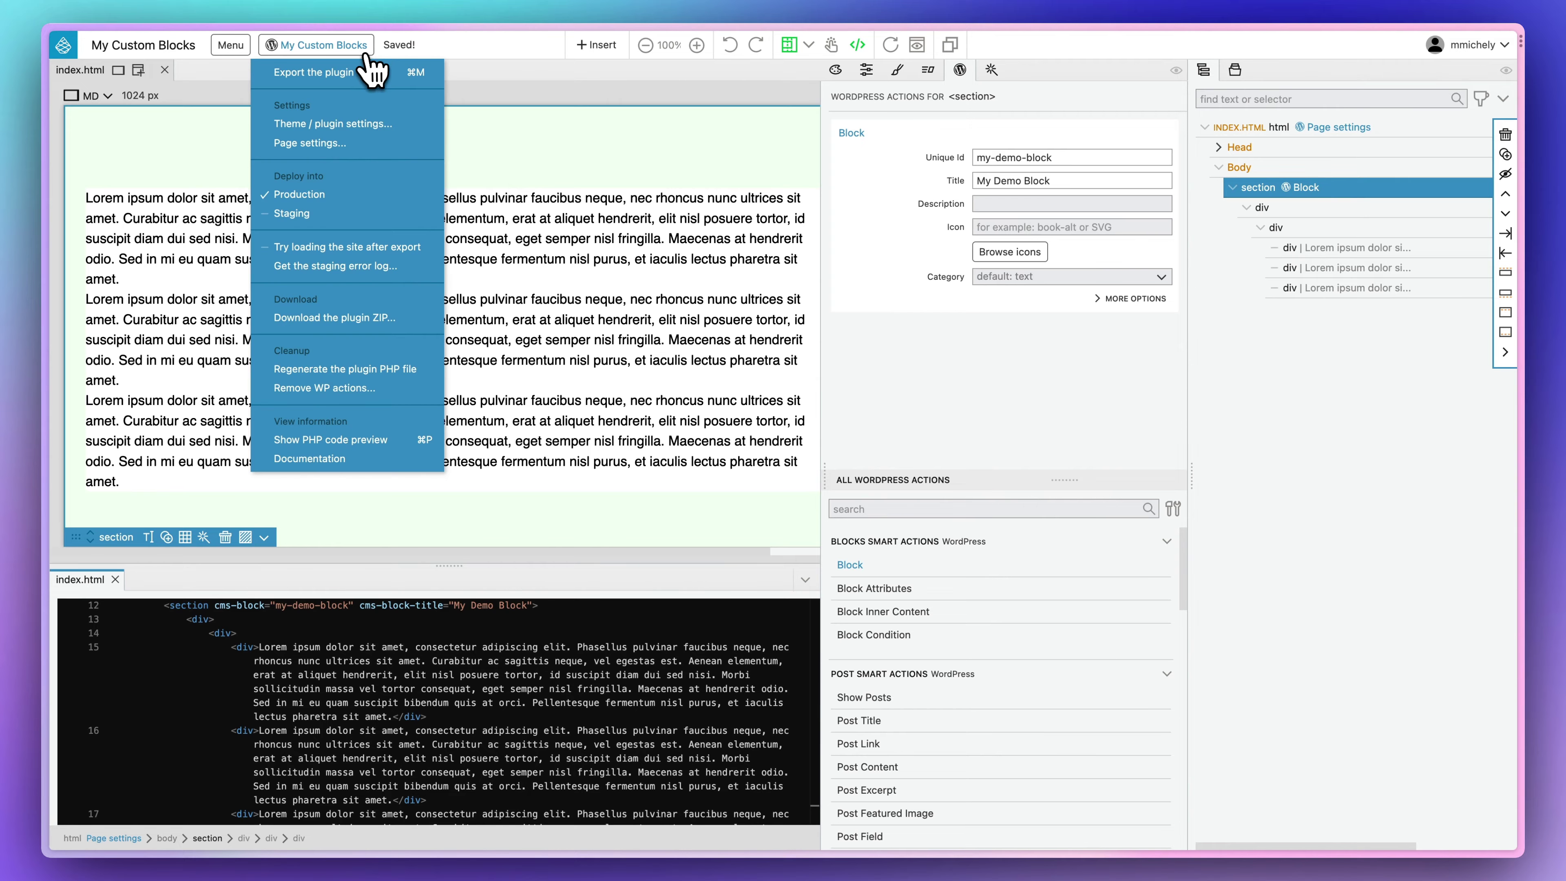
click(370, 67)
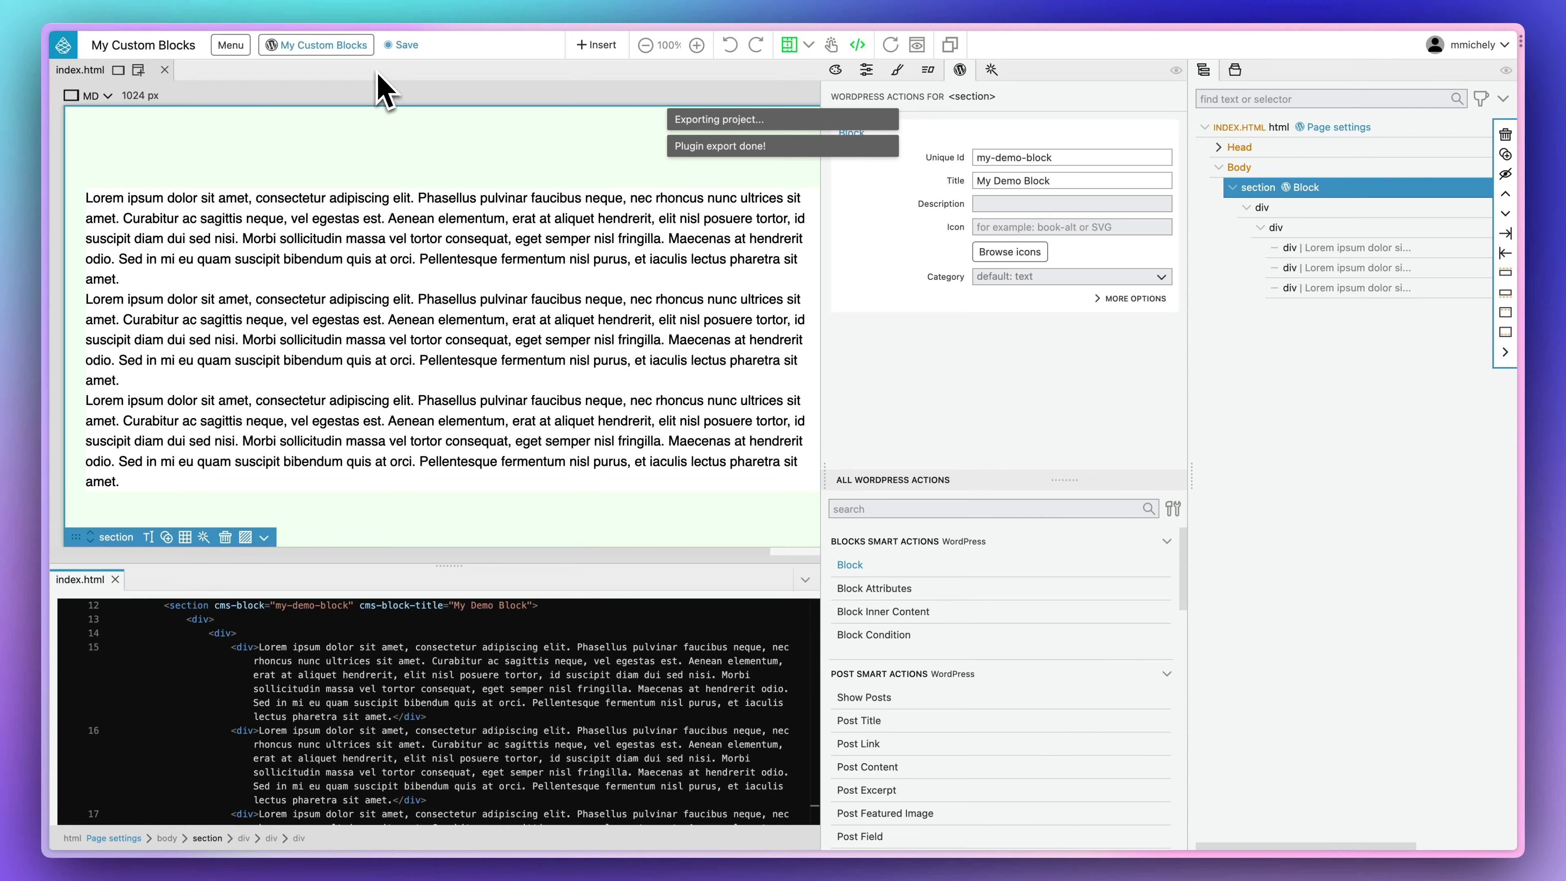
Go to the WordPress dashboard and check the My Custom Blocks entry among the installed plugins
click(1473, 44)
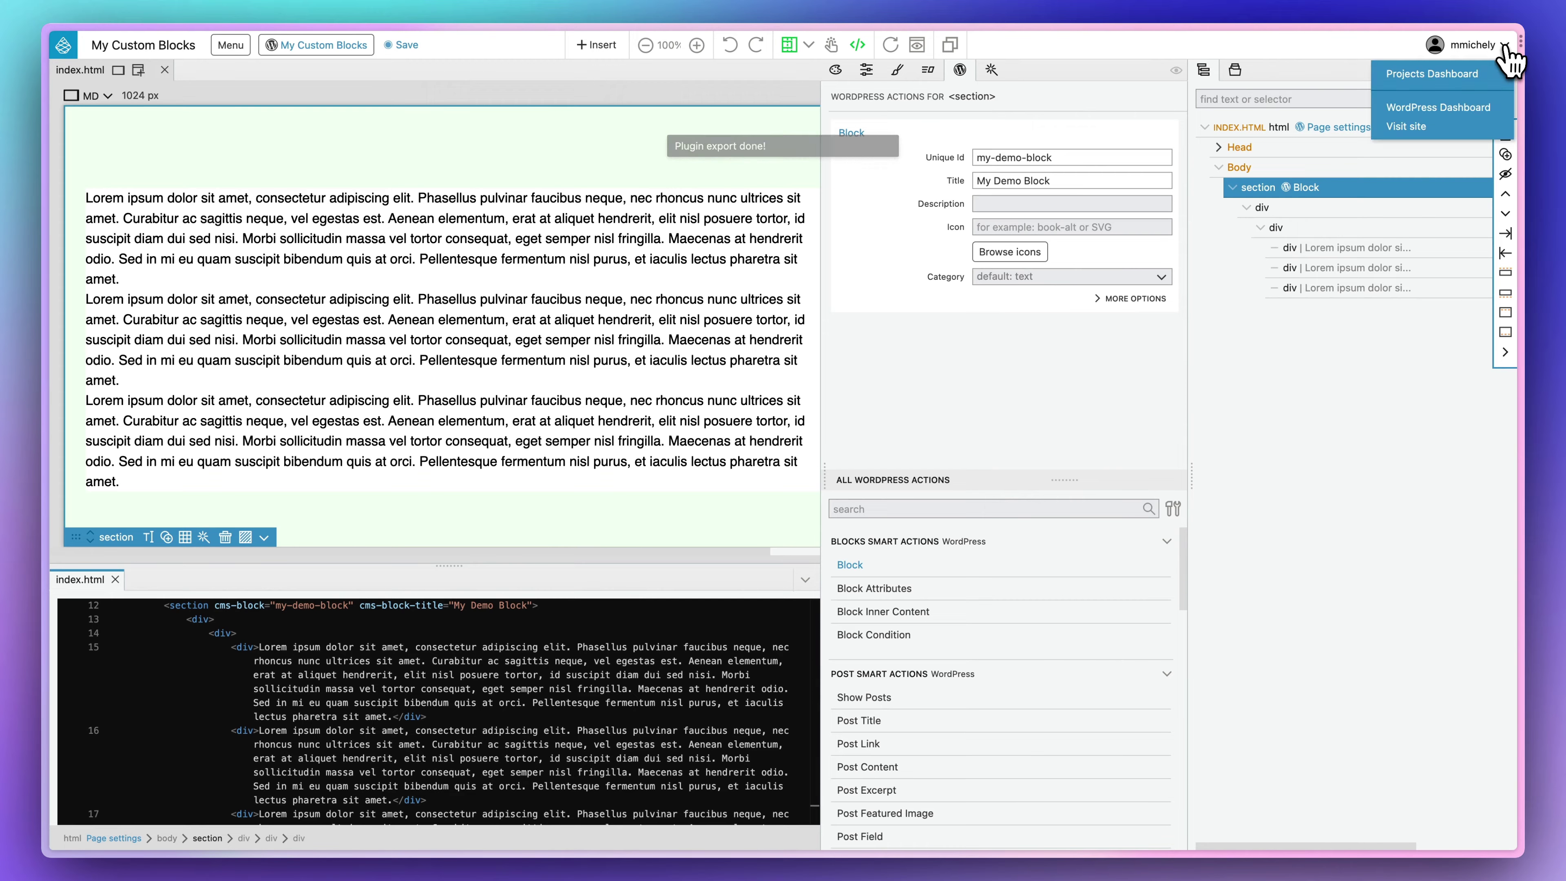
click(1430, 77)
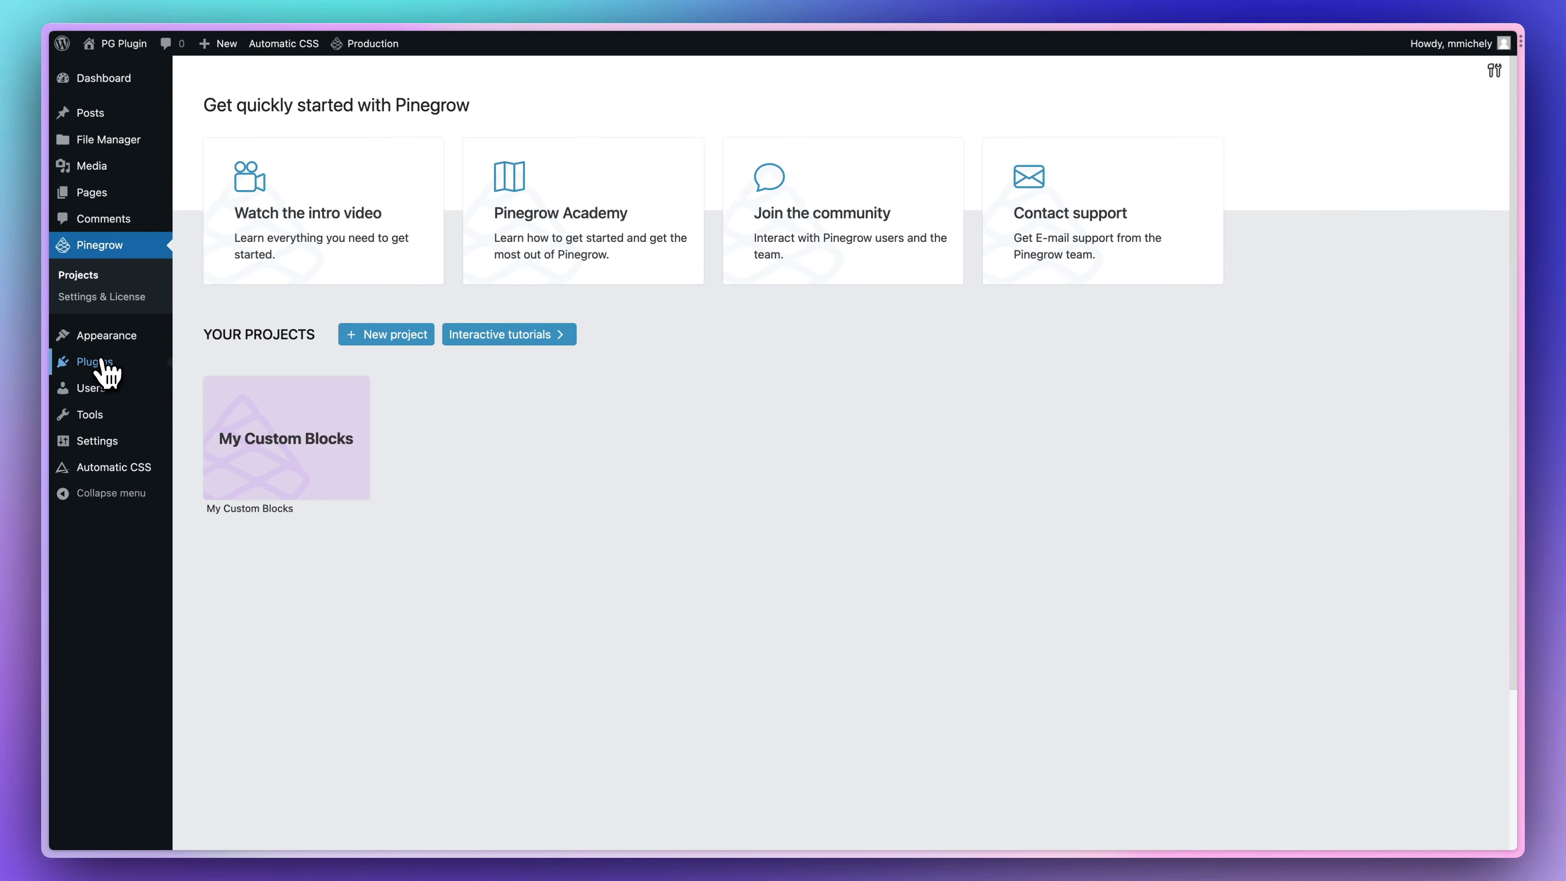
click(158, 369)
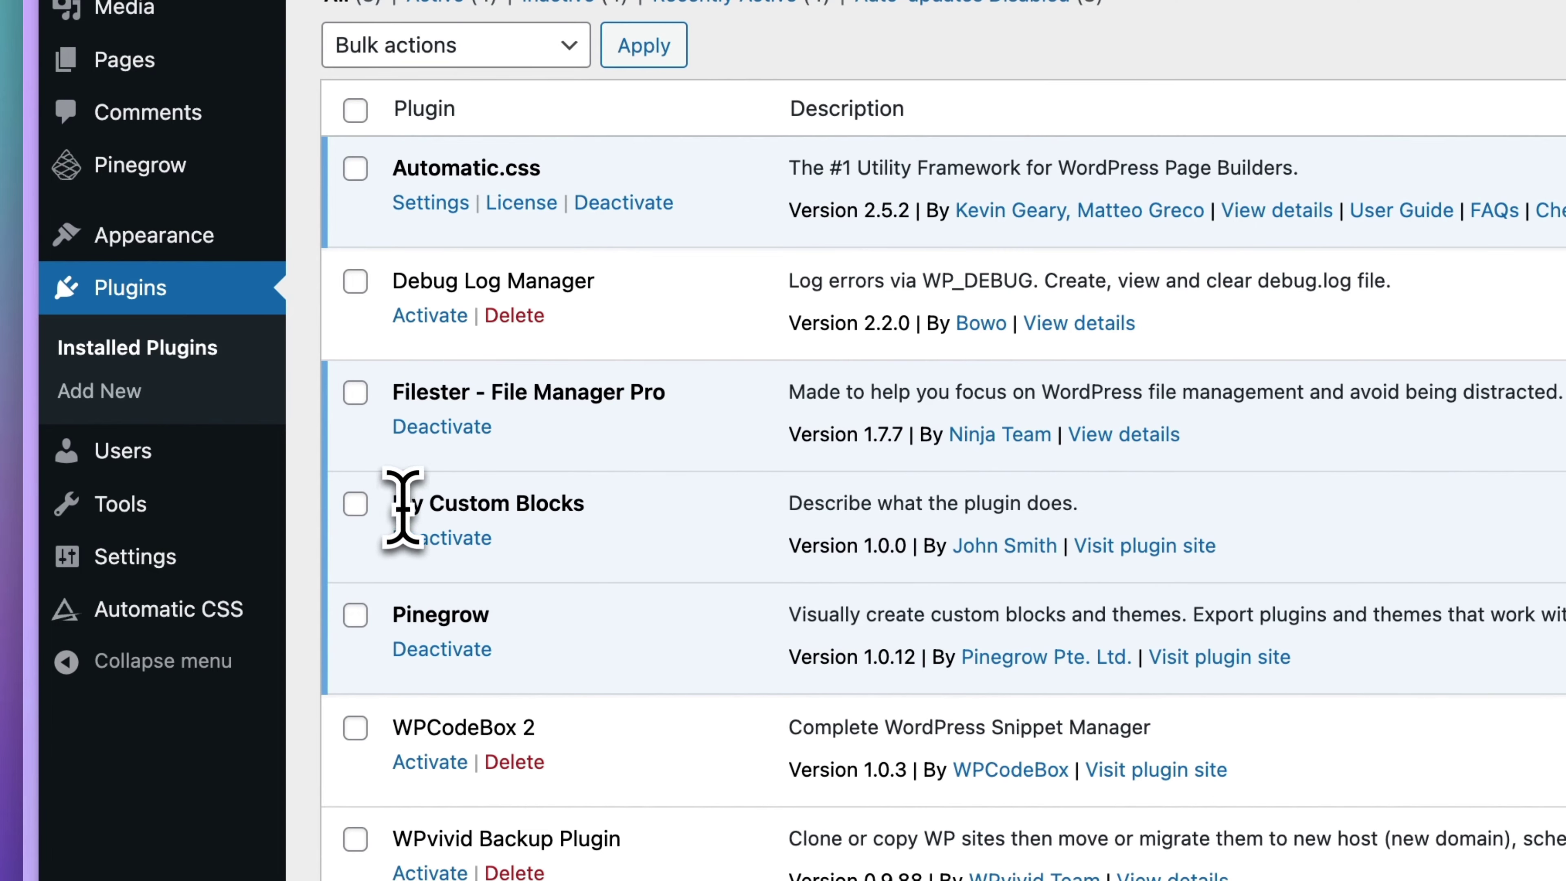
drag(395, 502, 716, 524)
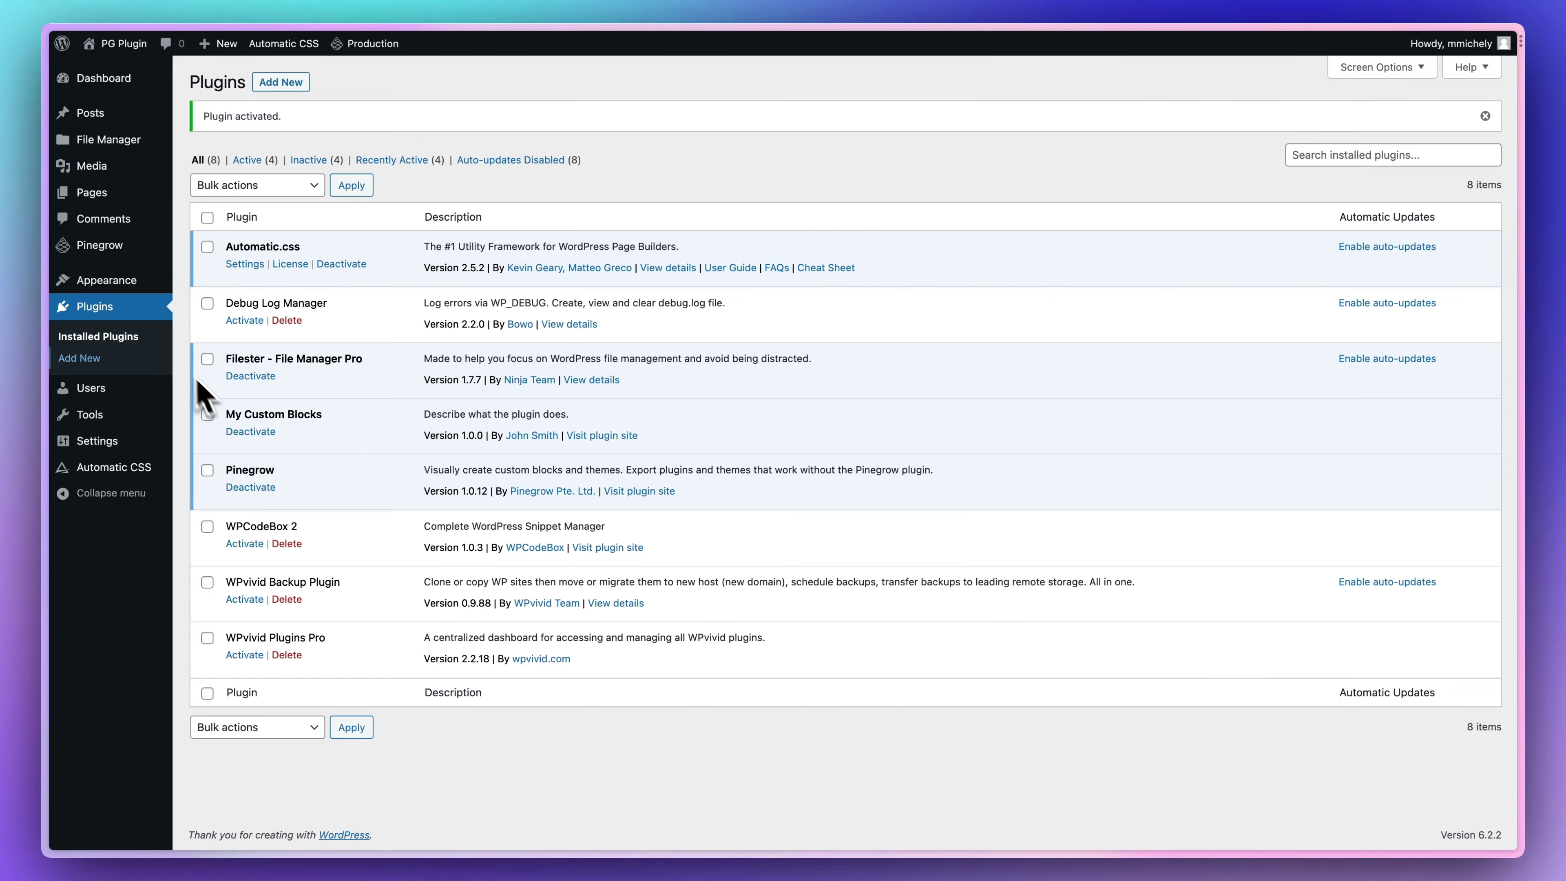
Create a new WordPress page titled My Custom Block
mouse_move(100, 193)
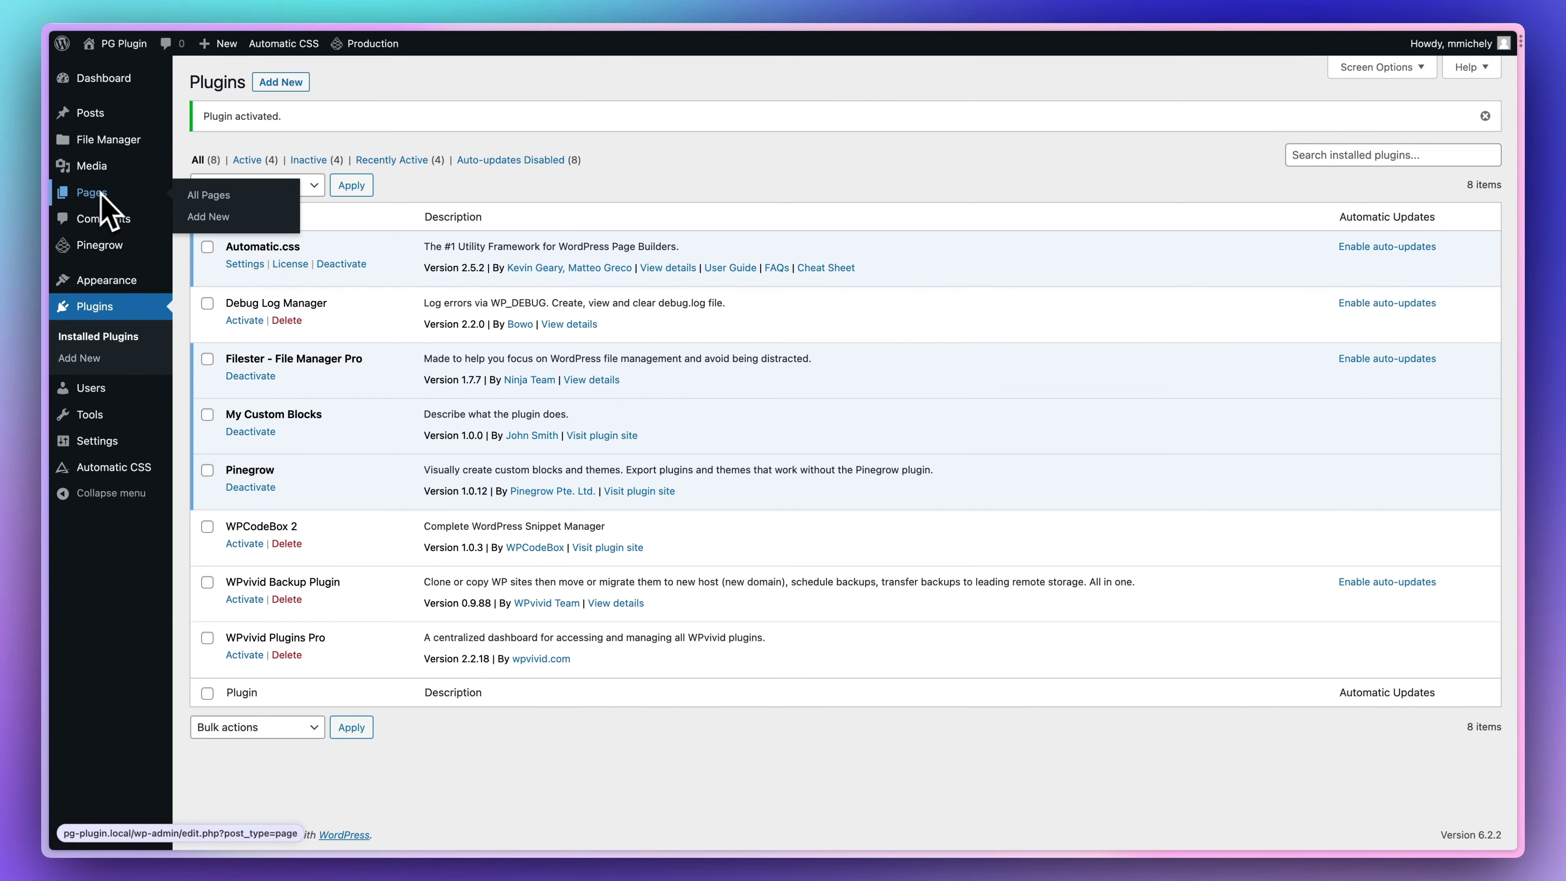
click(198, 196)
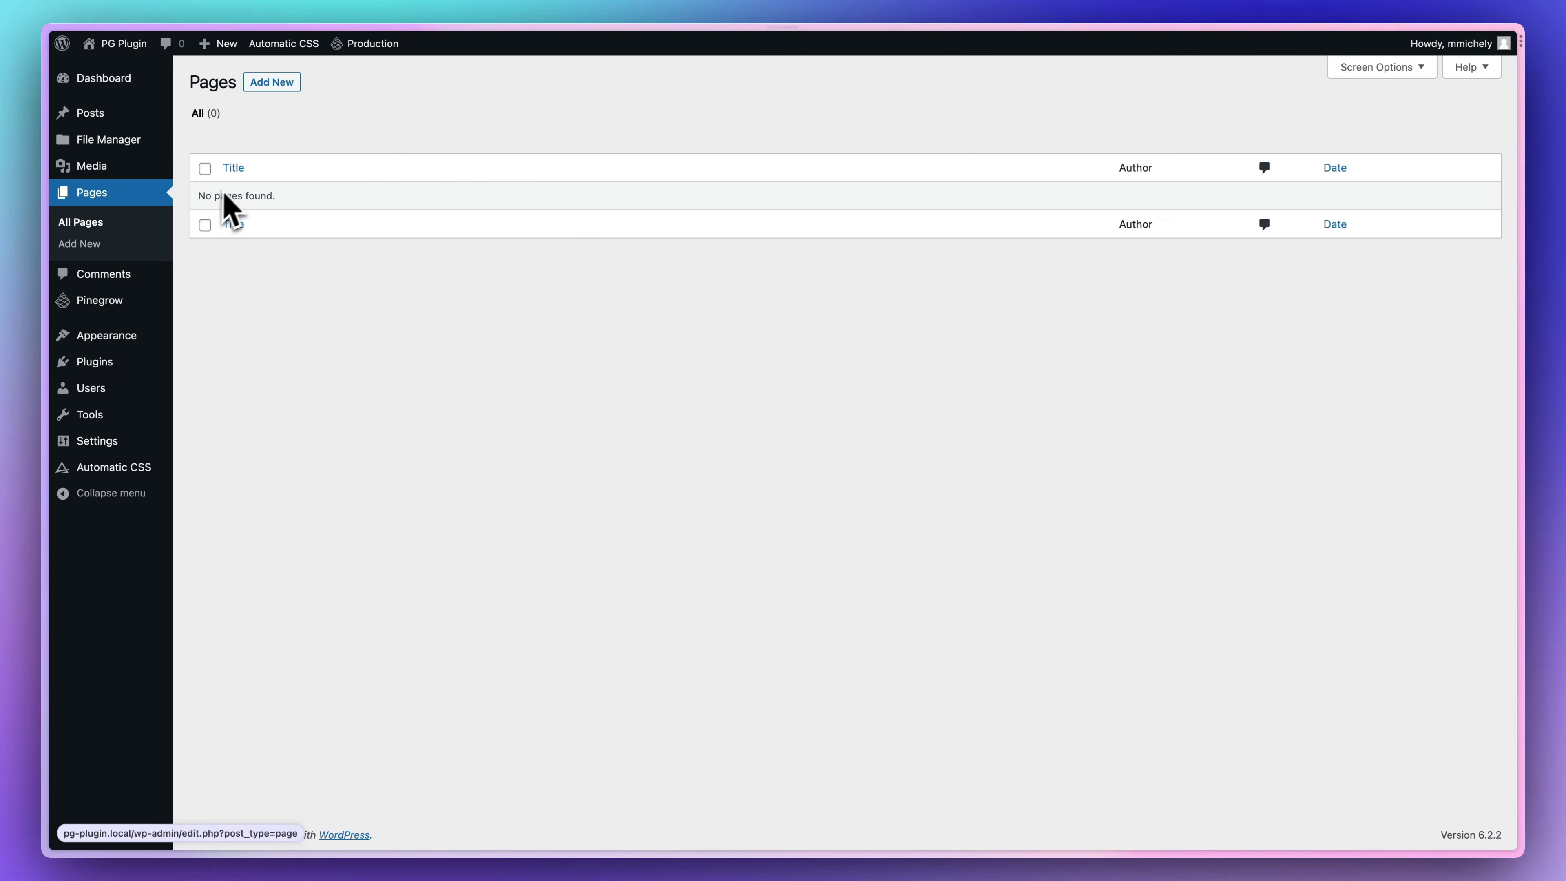
click(272, 83)
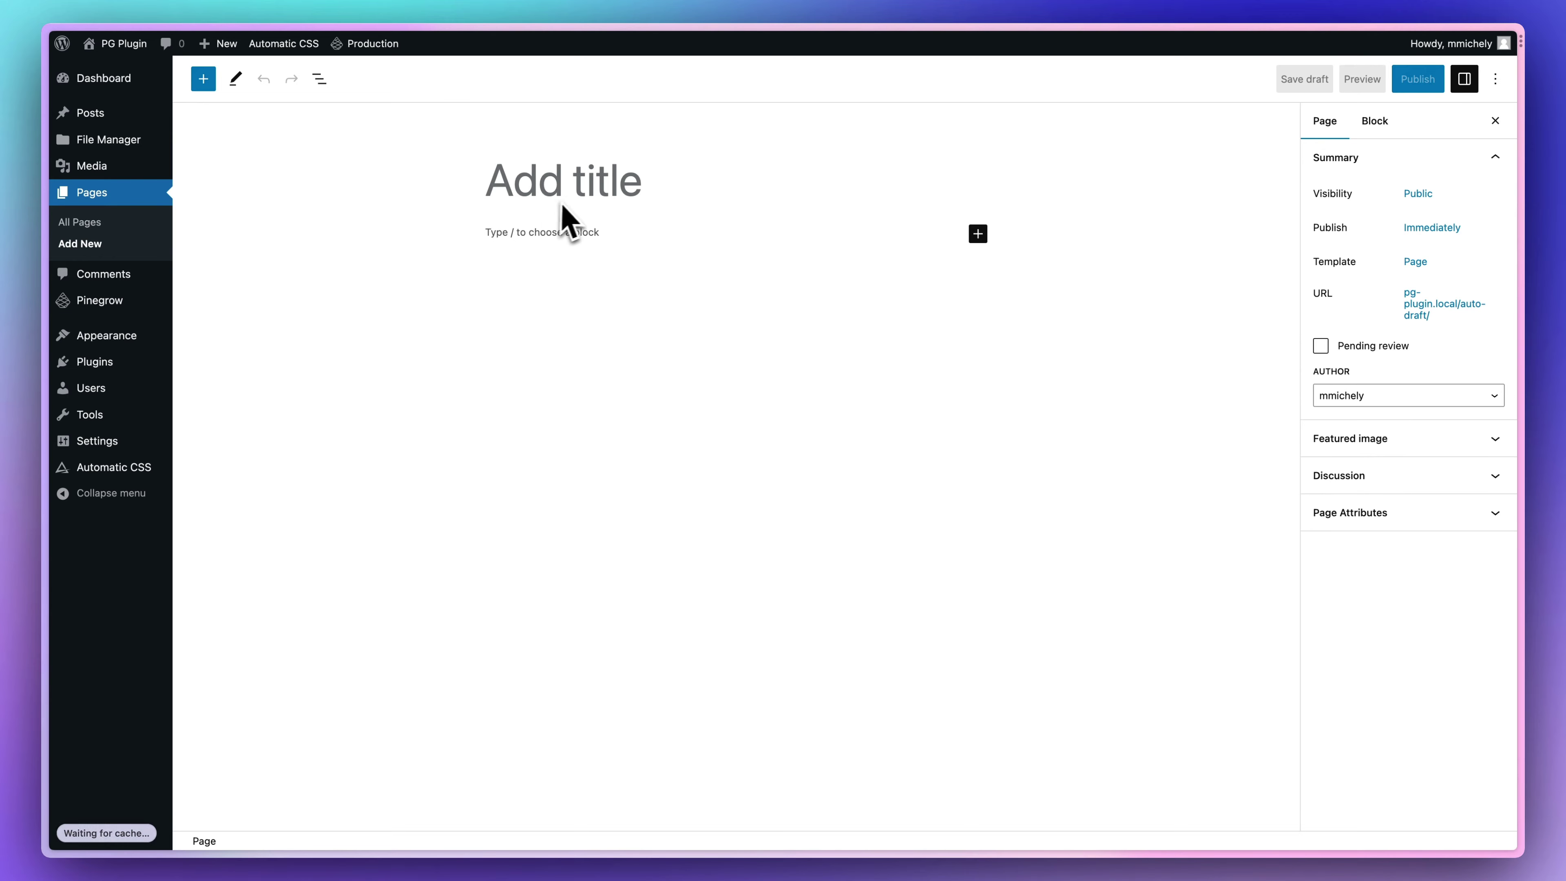
text(My Custom Block)
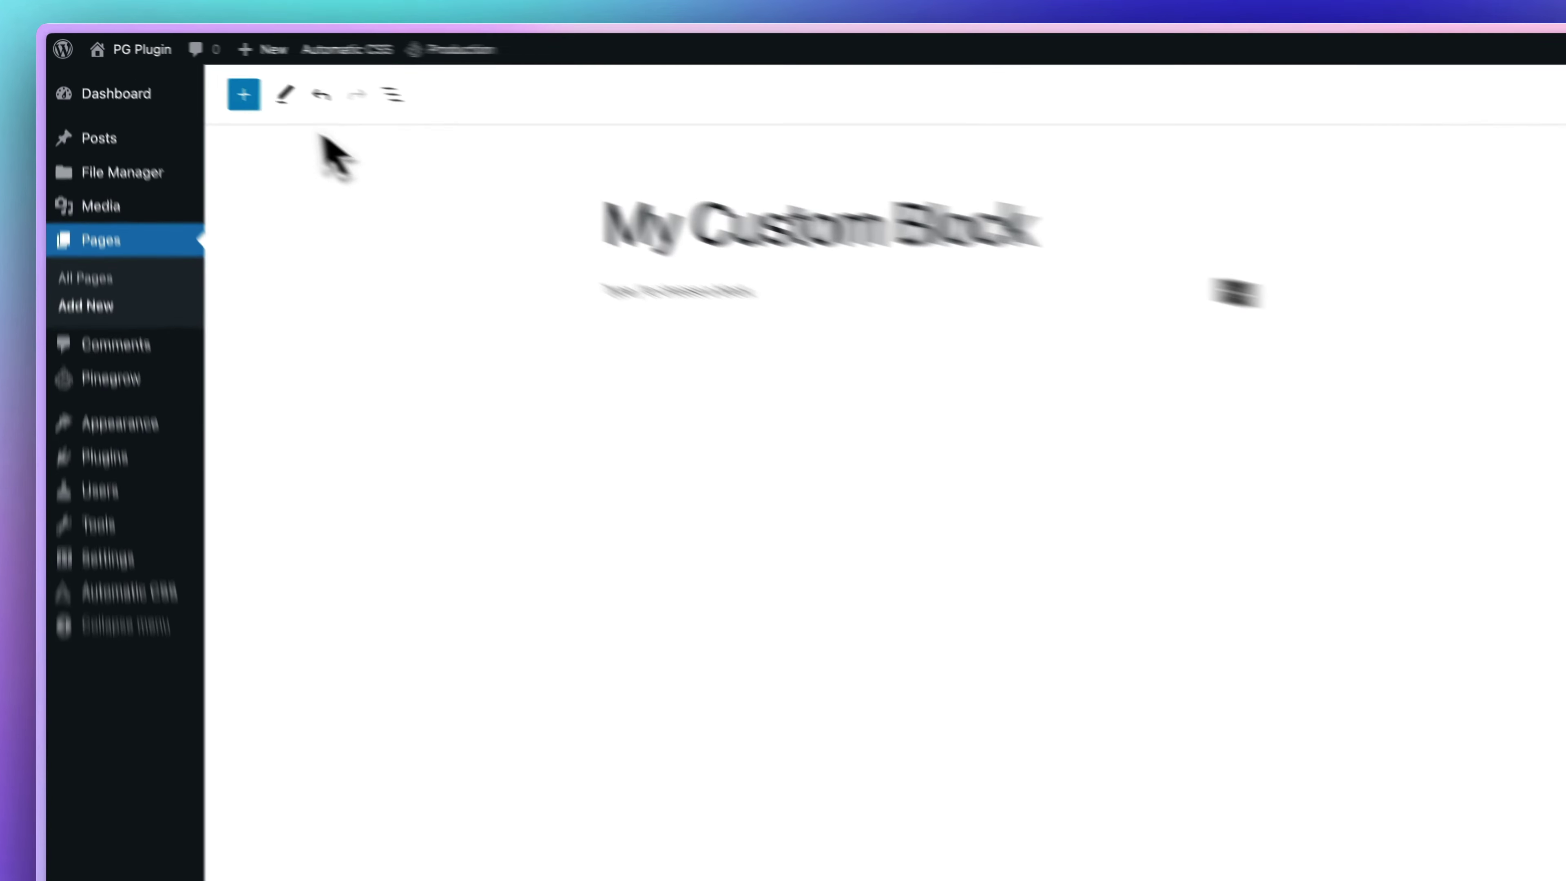
Insert My Demo Block into the page and publish the page
click(203, 78)
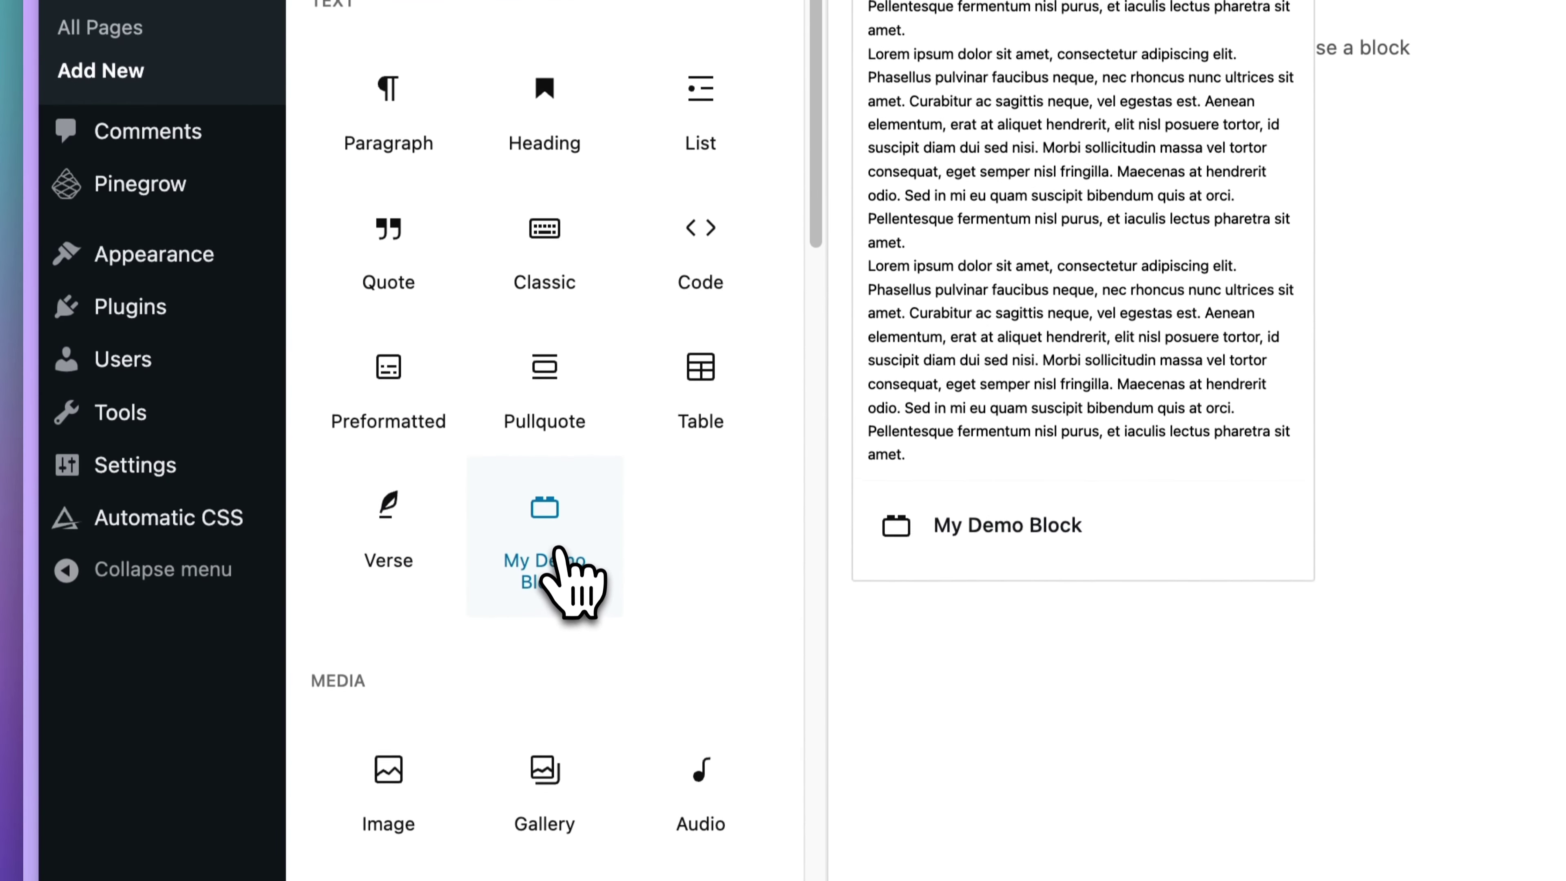
click(542, 629)
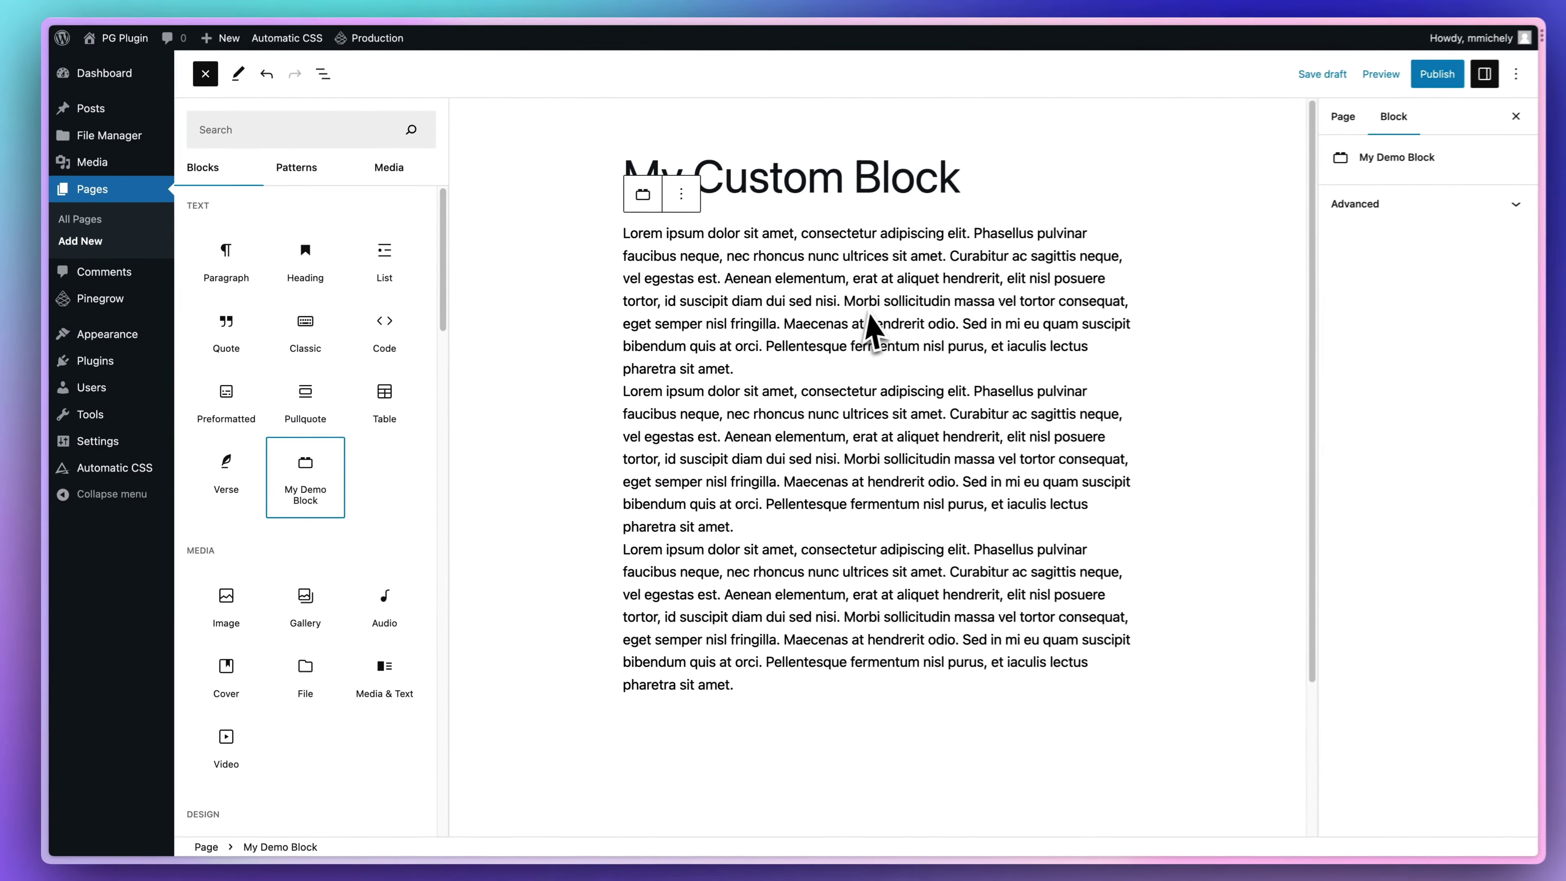
click(1421, 76)
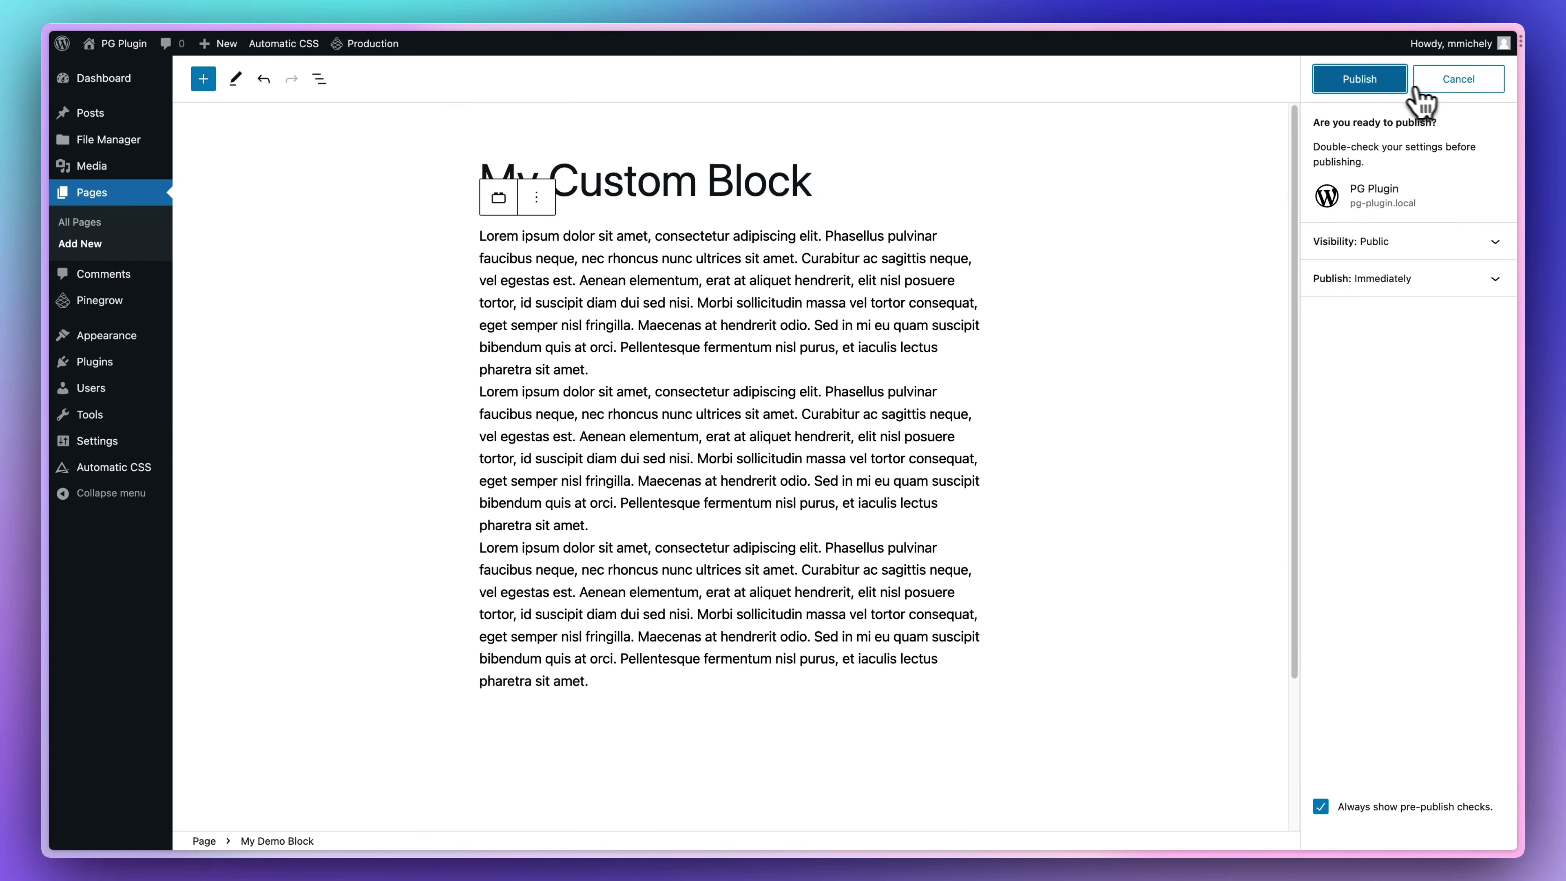
click(1385, 83)
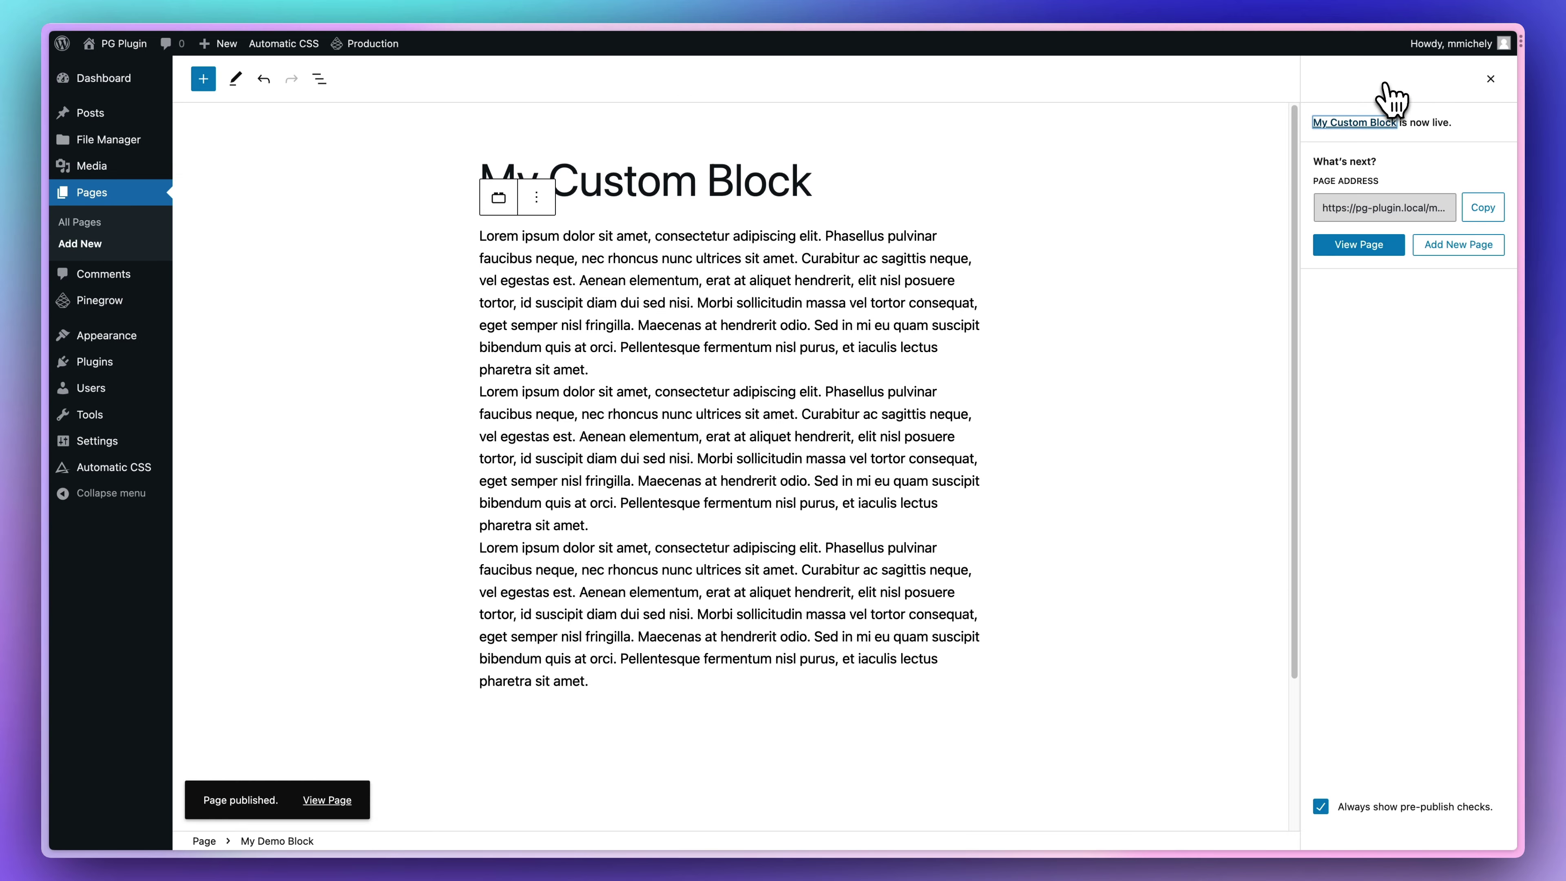
View the published page, and examine how My Demo Block is rendered in the page editor
click(340, 813)
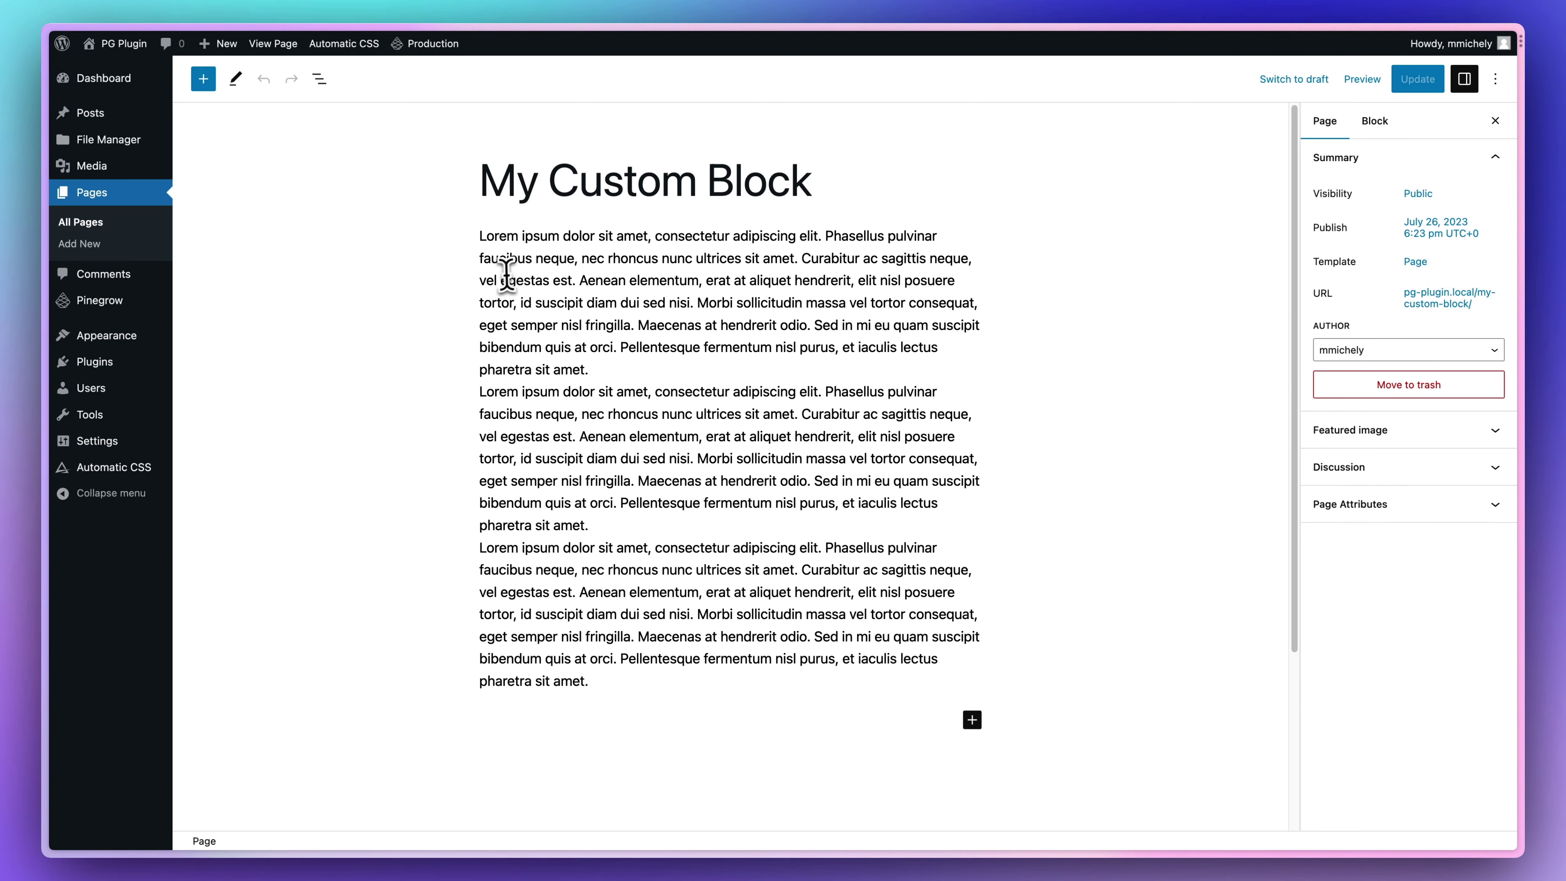
click(508, 281)
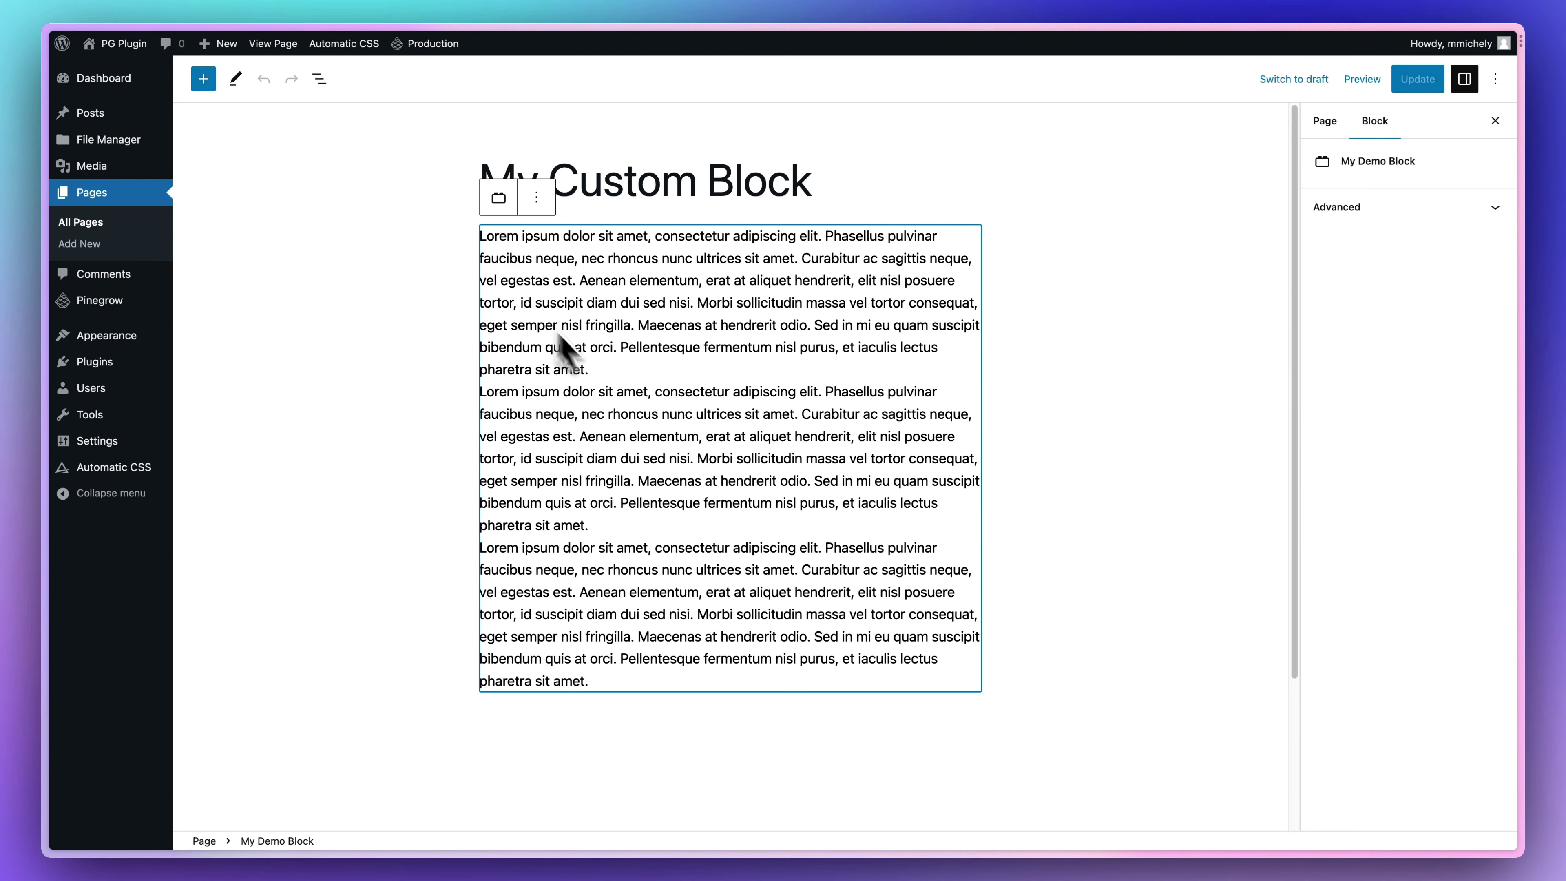
scroll(617, 382, down, 3)
scroll(660, 386, up, 3)
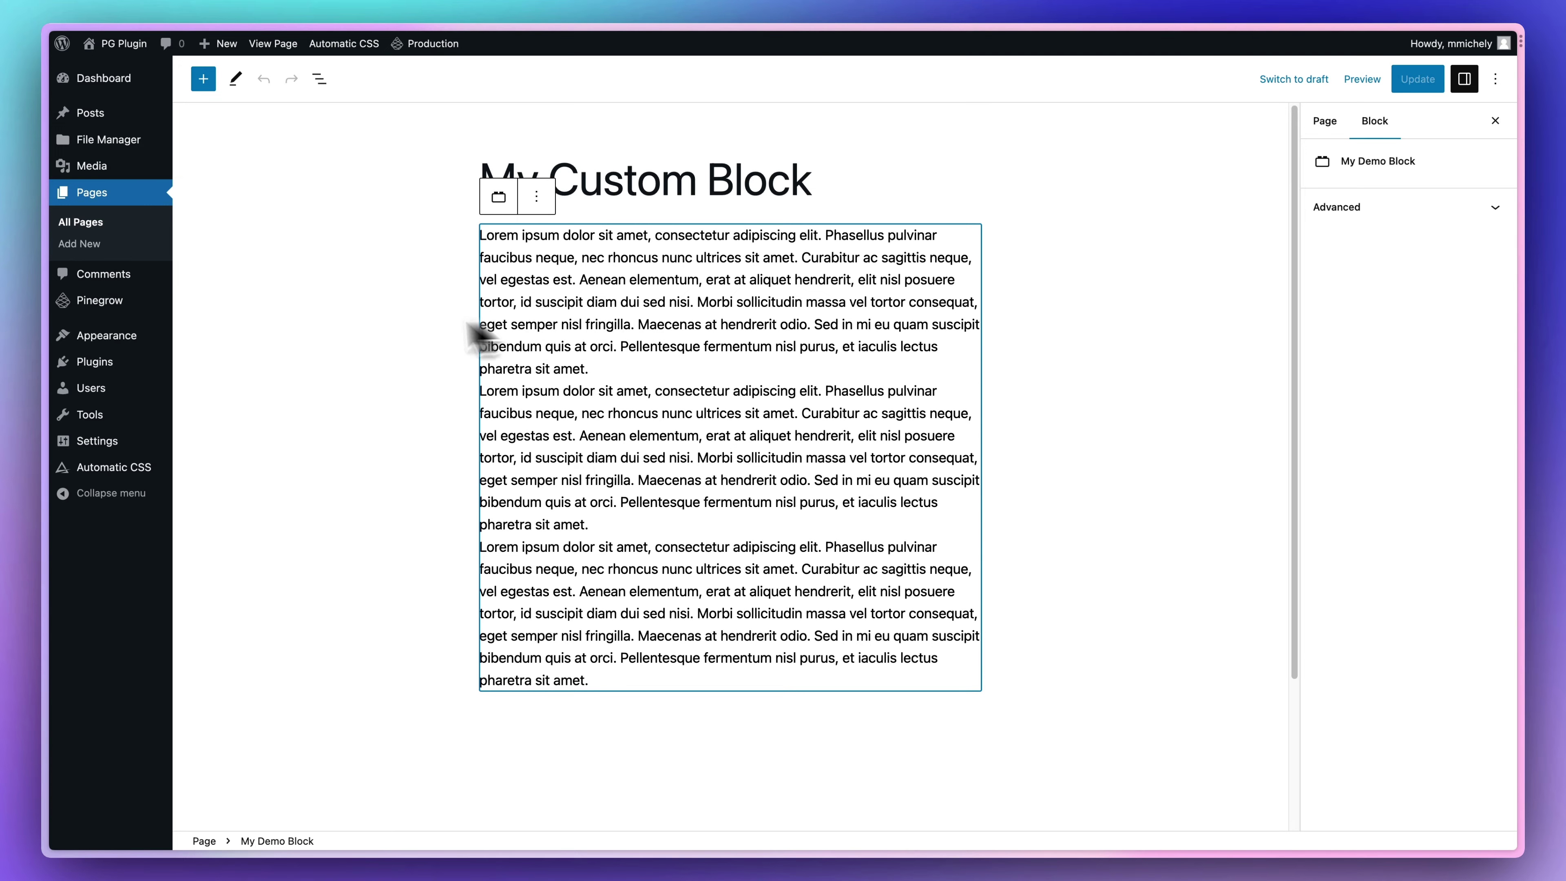
Reopen the My Custom Blocks project in Pinegrow and select the div wrapping the three text divs
click(250, 307)
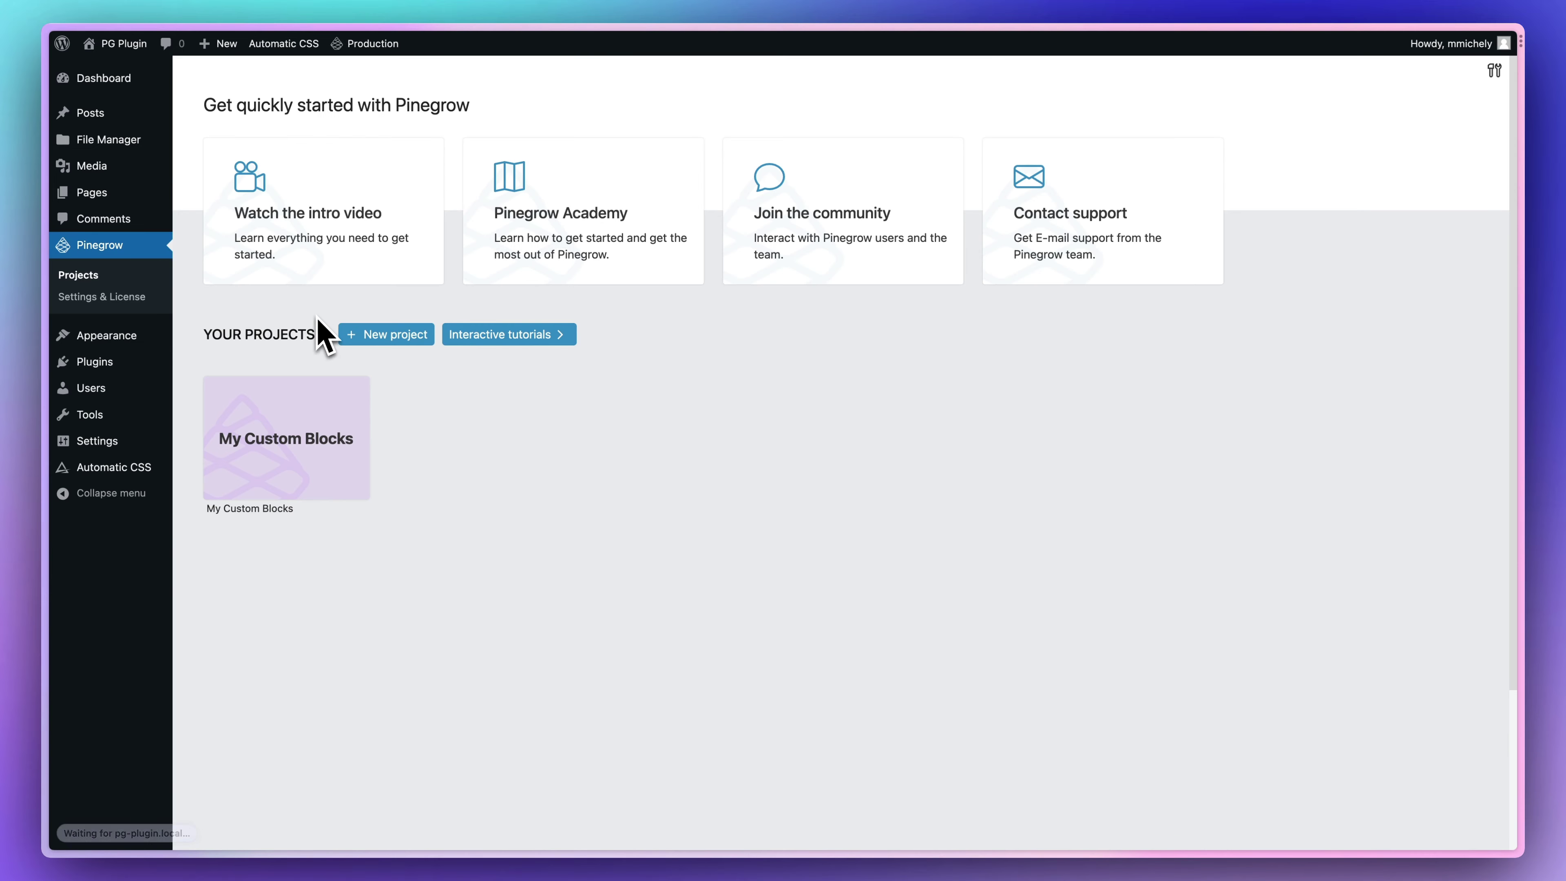
click(270, 447)
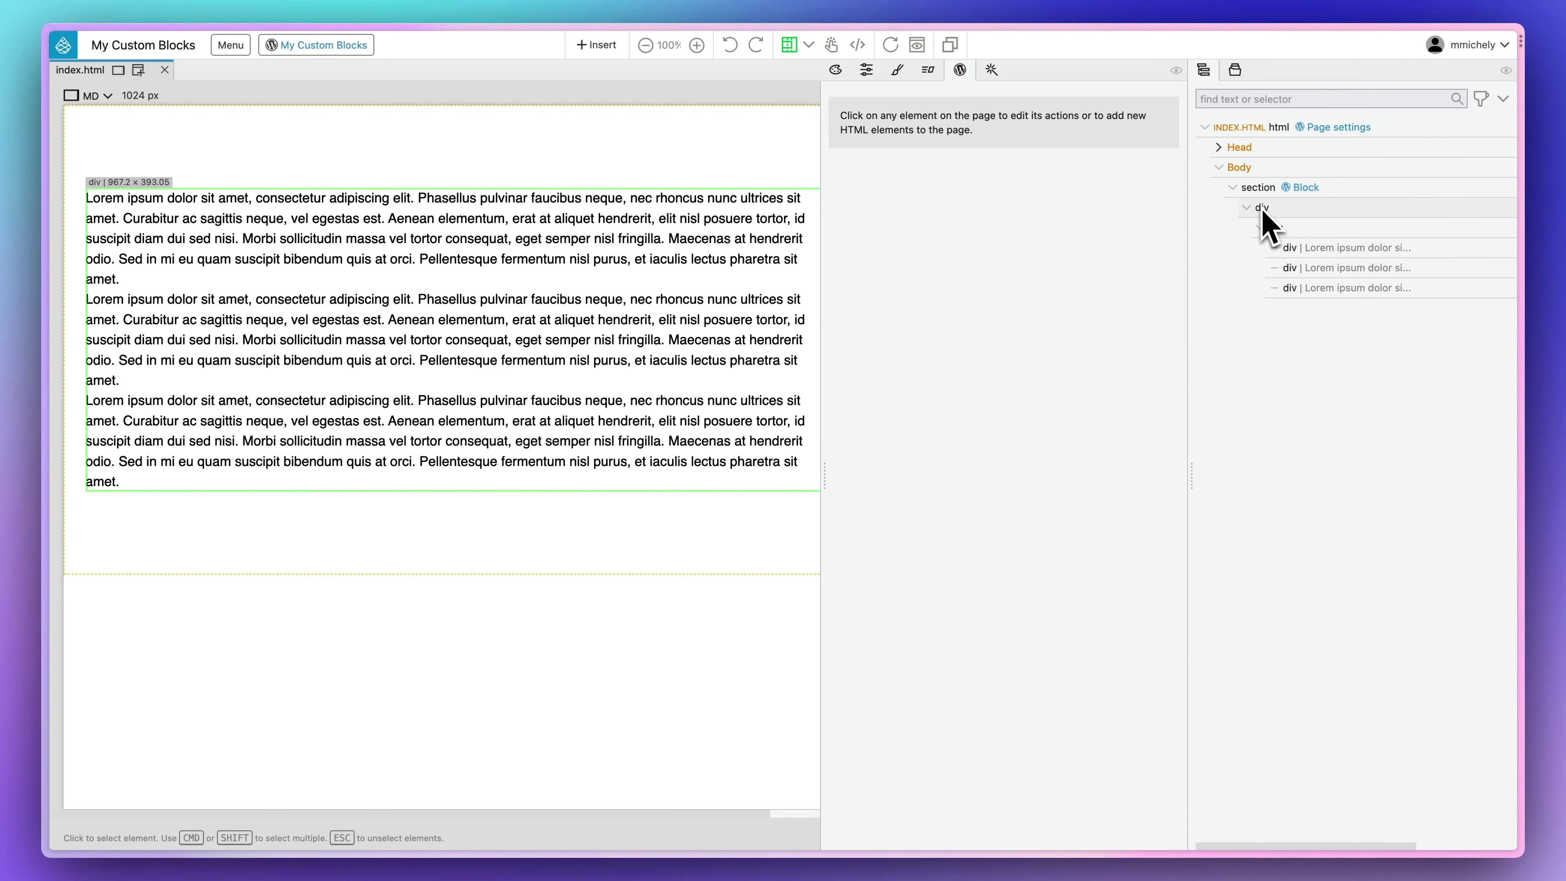
click(1267, 227)
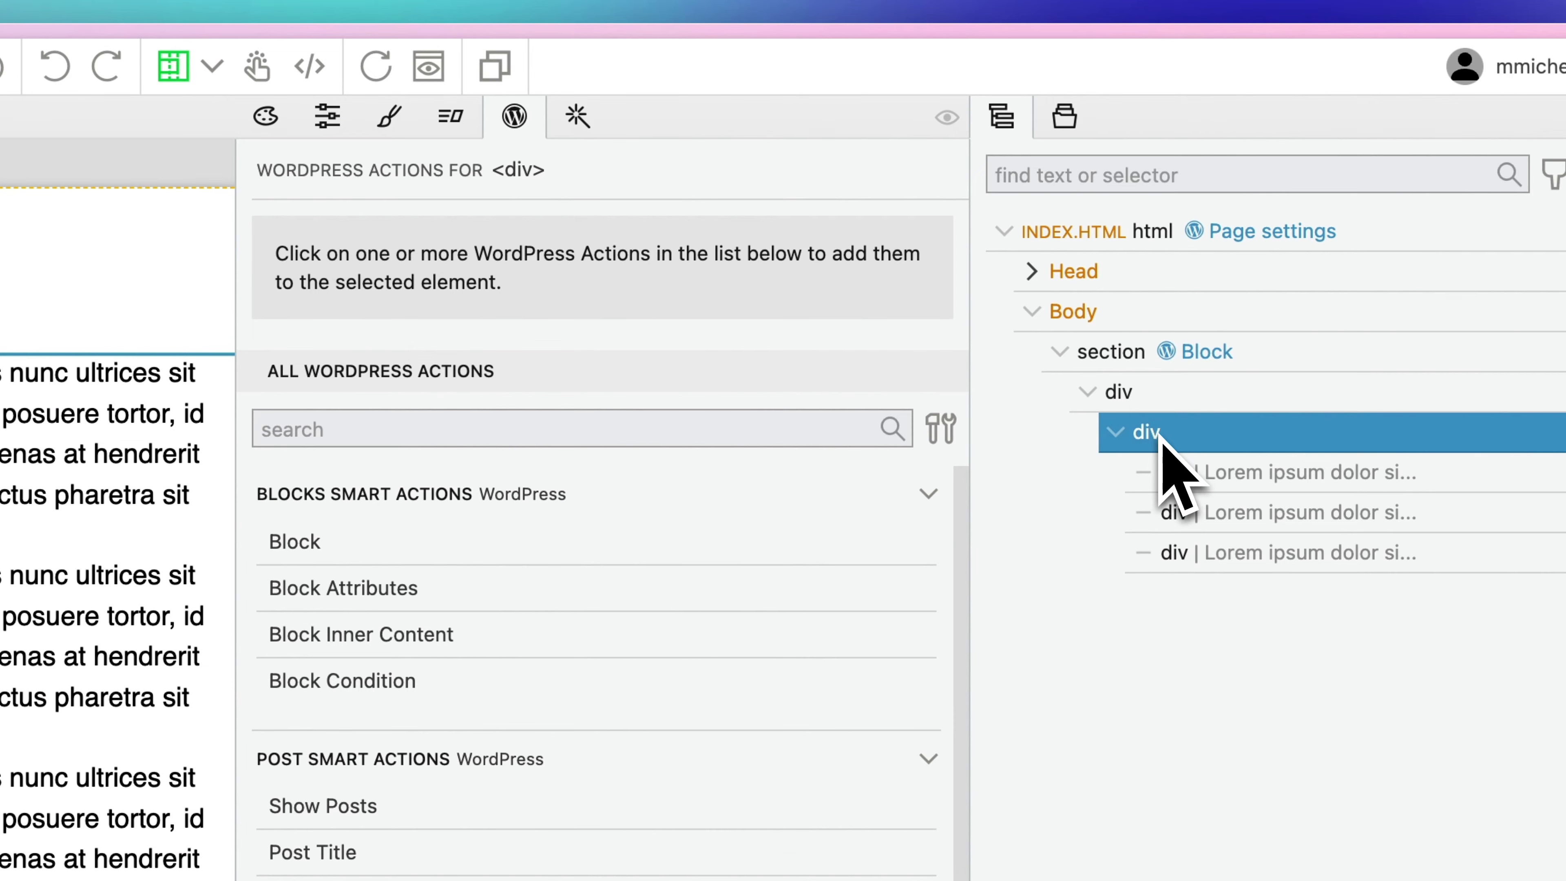
Look at the classes offered for the wrapper div and check the lock and visibility states in the stylesheet list
click(326, 115)
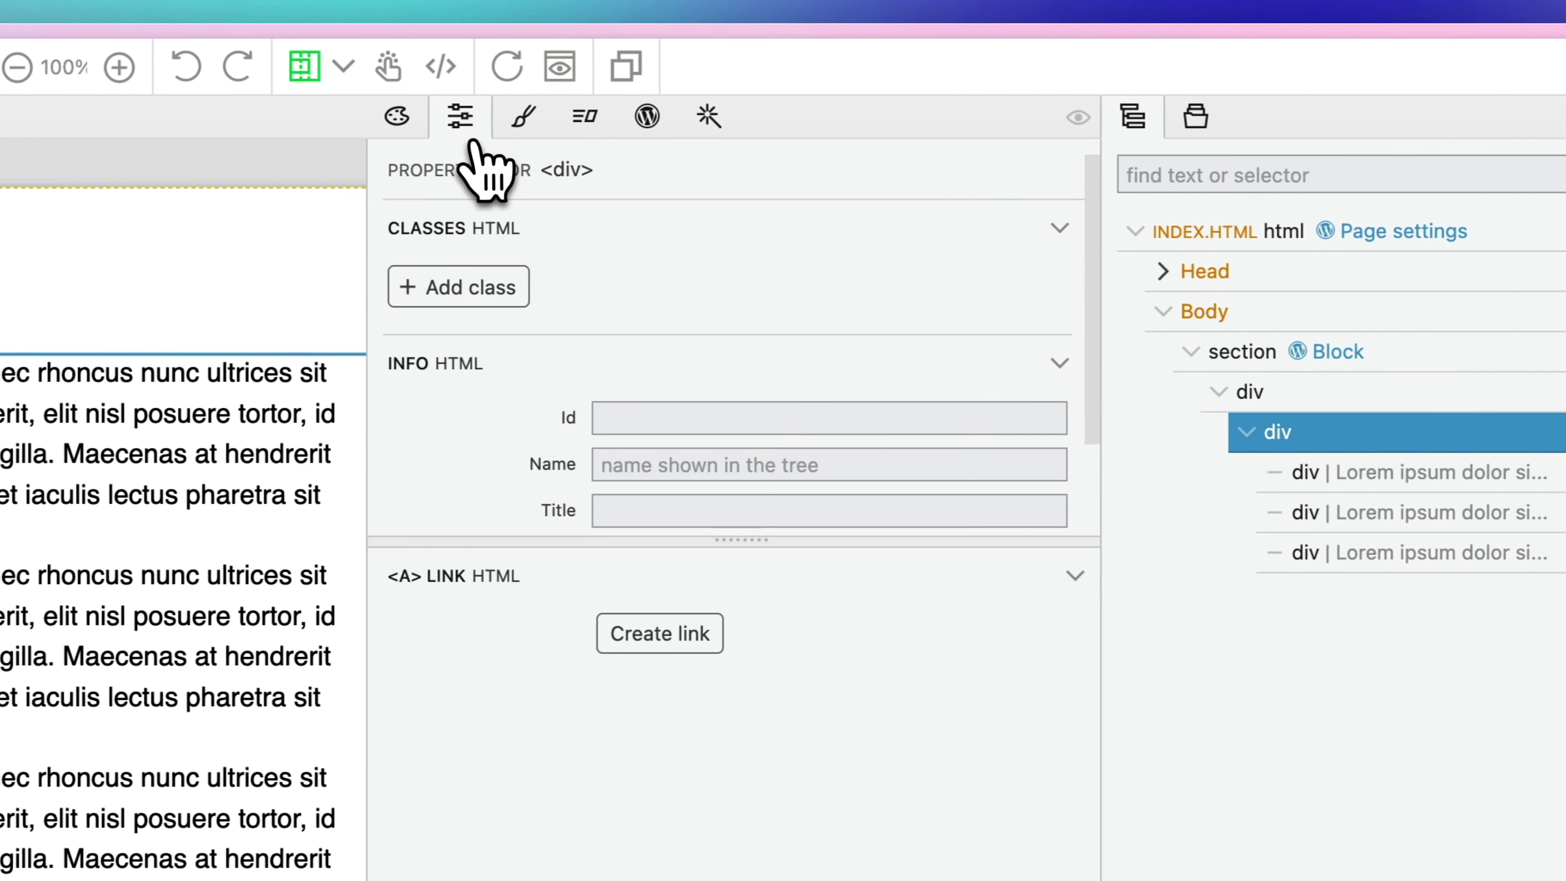
click(506, 295)
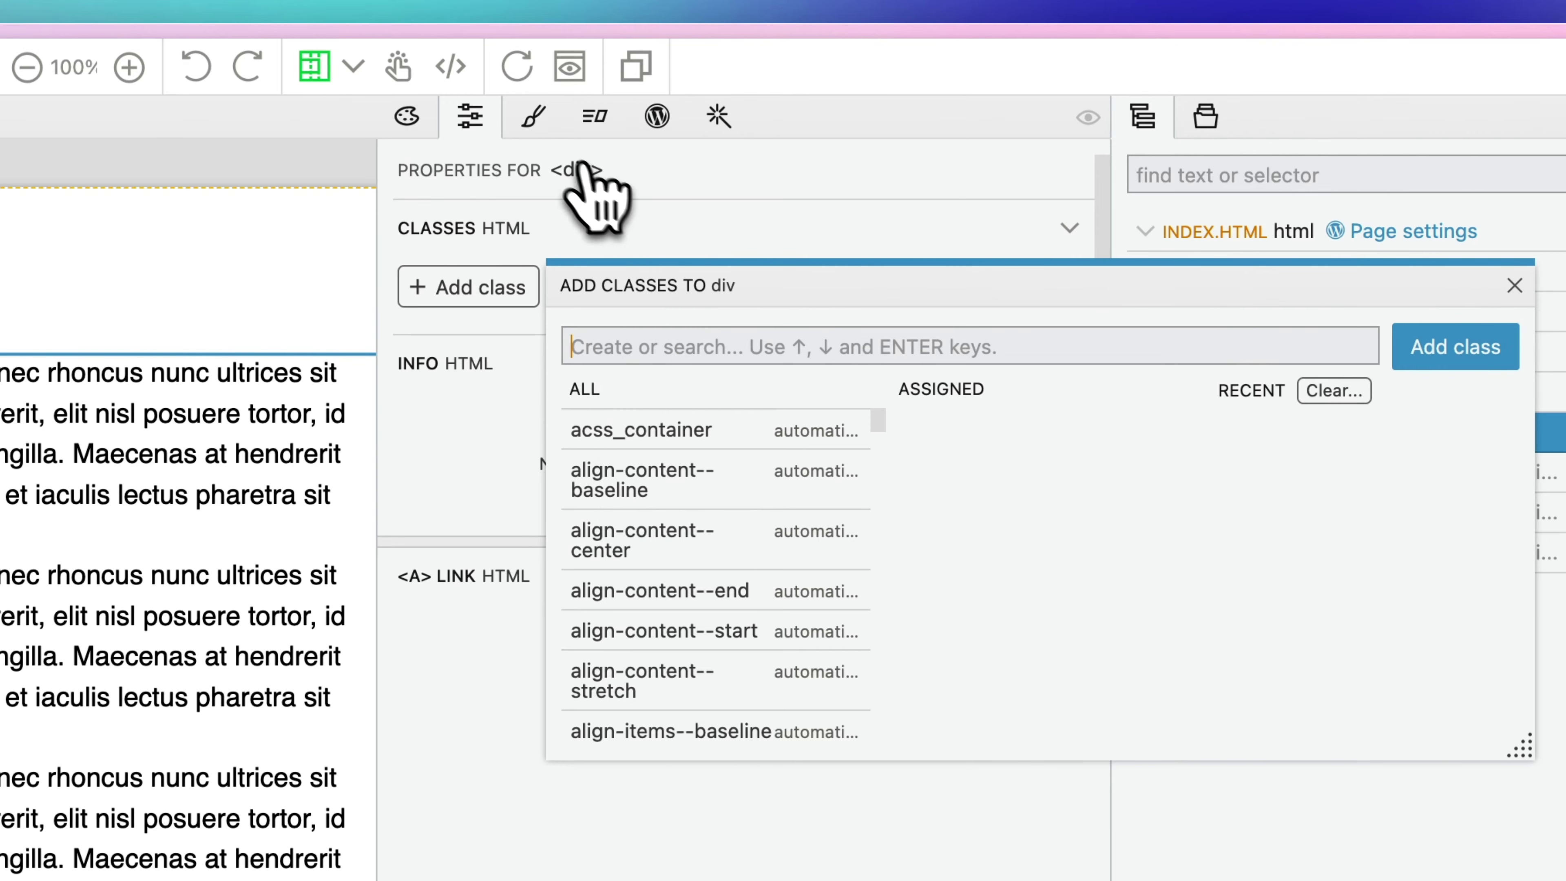
click(546, 126)
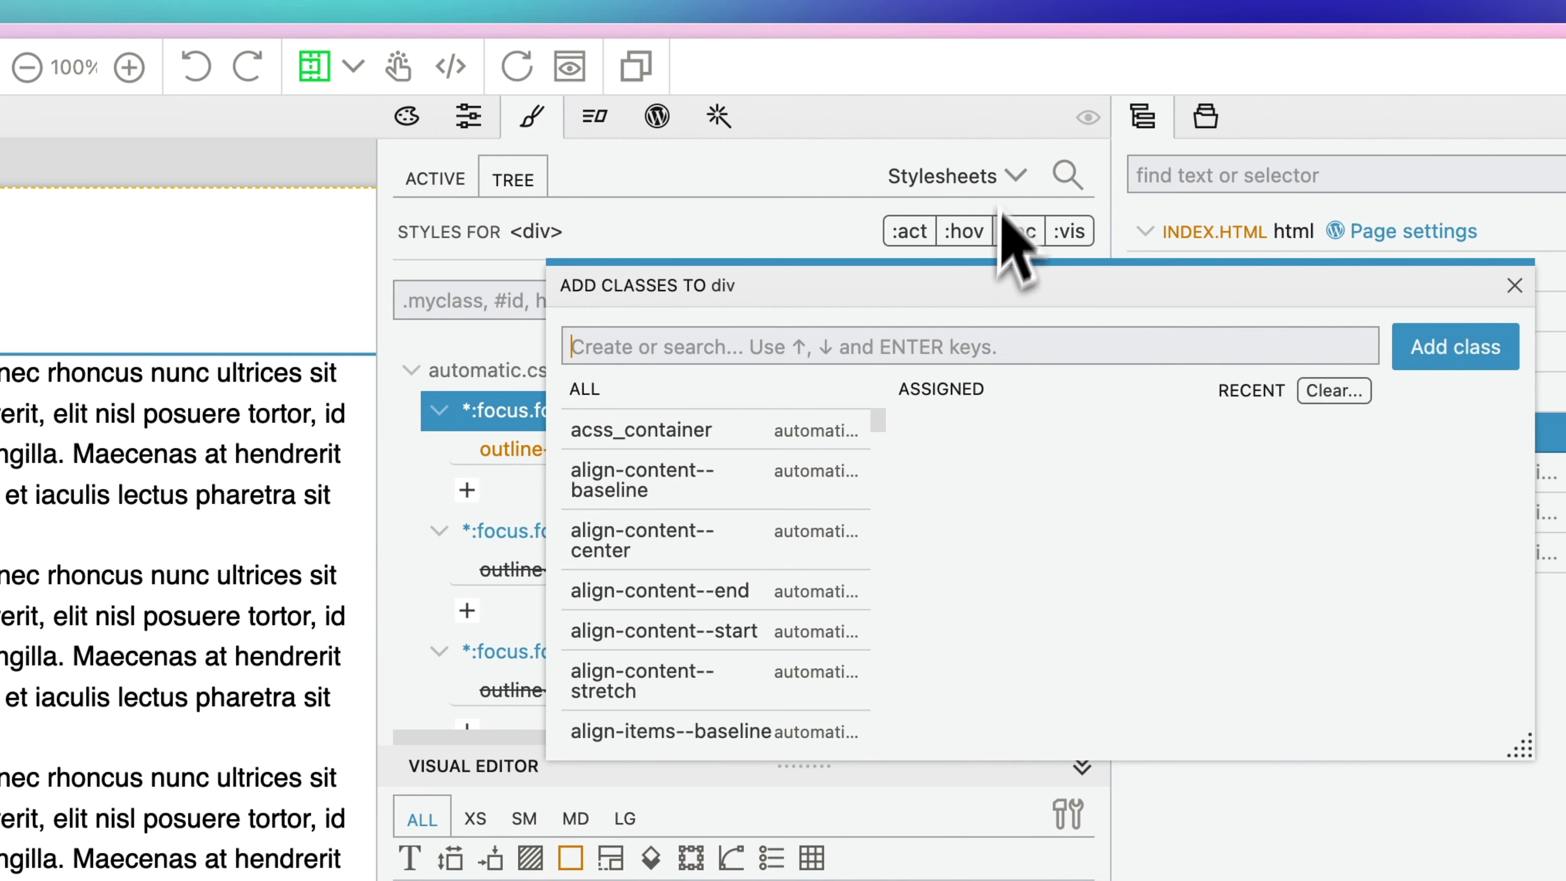
key(Escape)
click(986, 185)
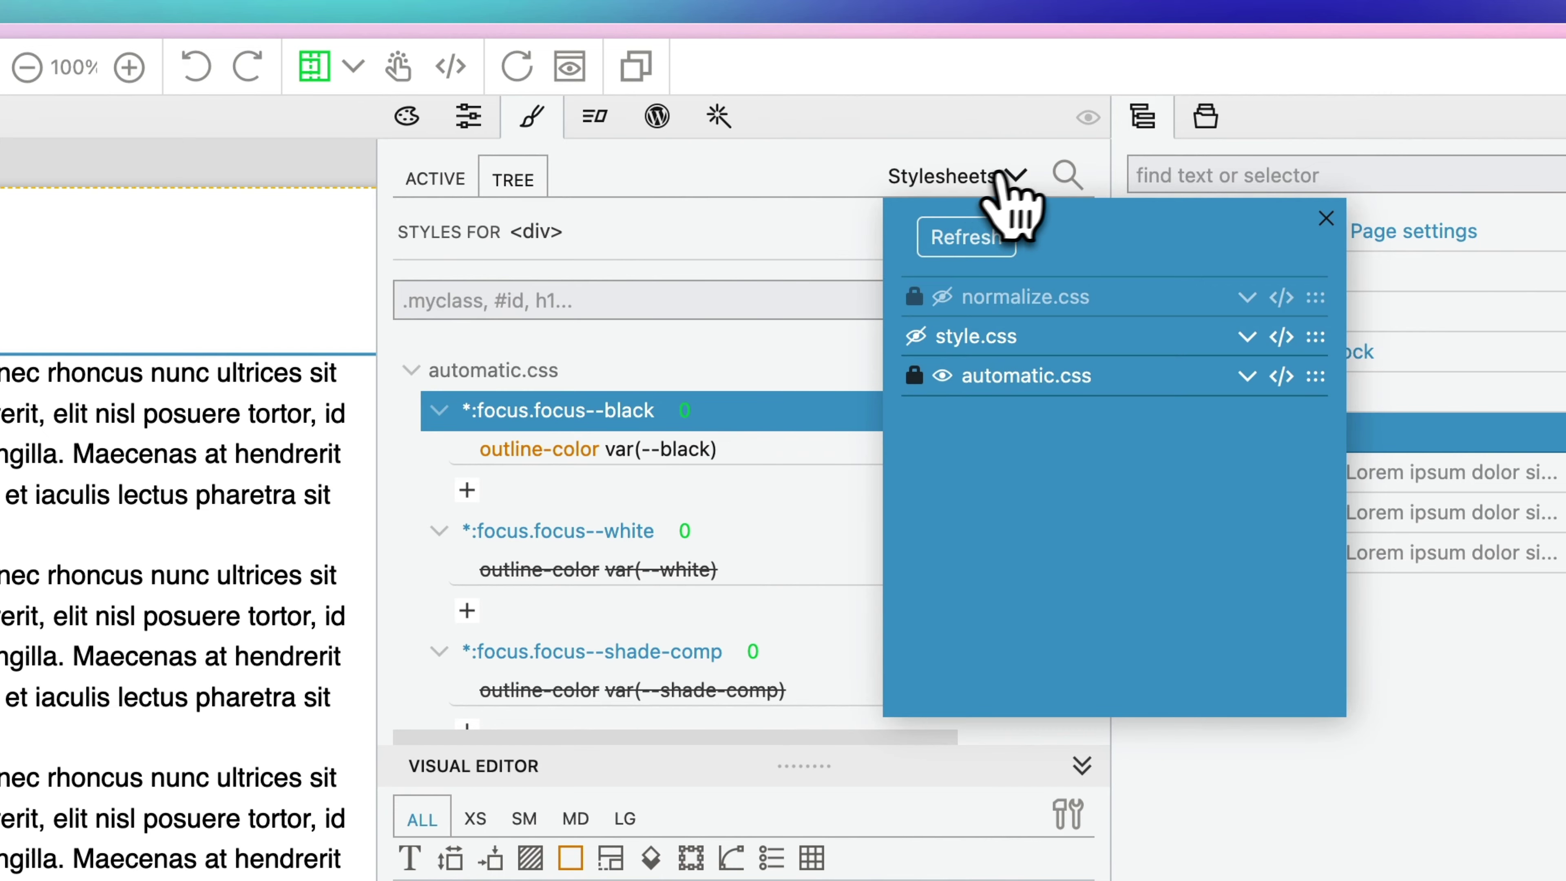
click(1011, 181)
Add the Automatic.css class grid--3 to the div wrapping the three text divs
click(490, 120)
click(470, 290)
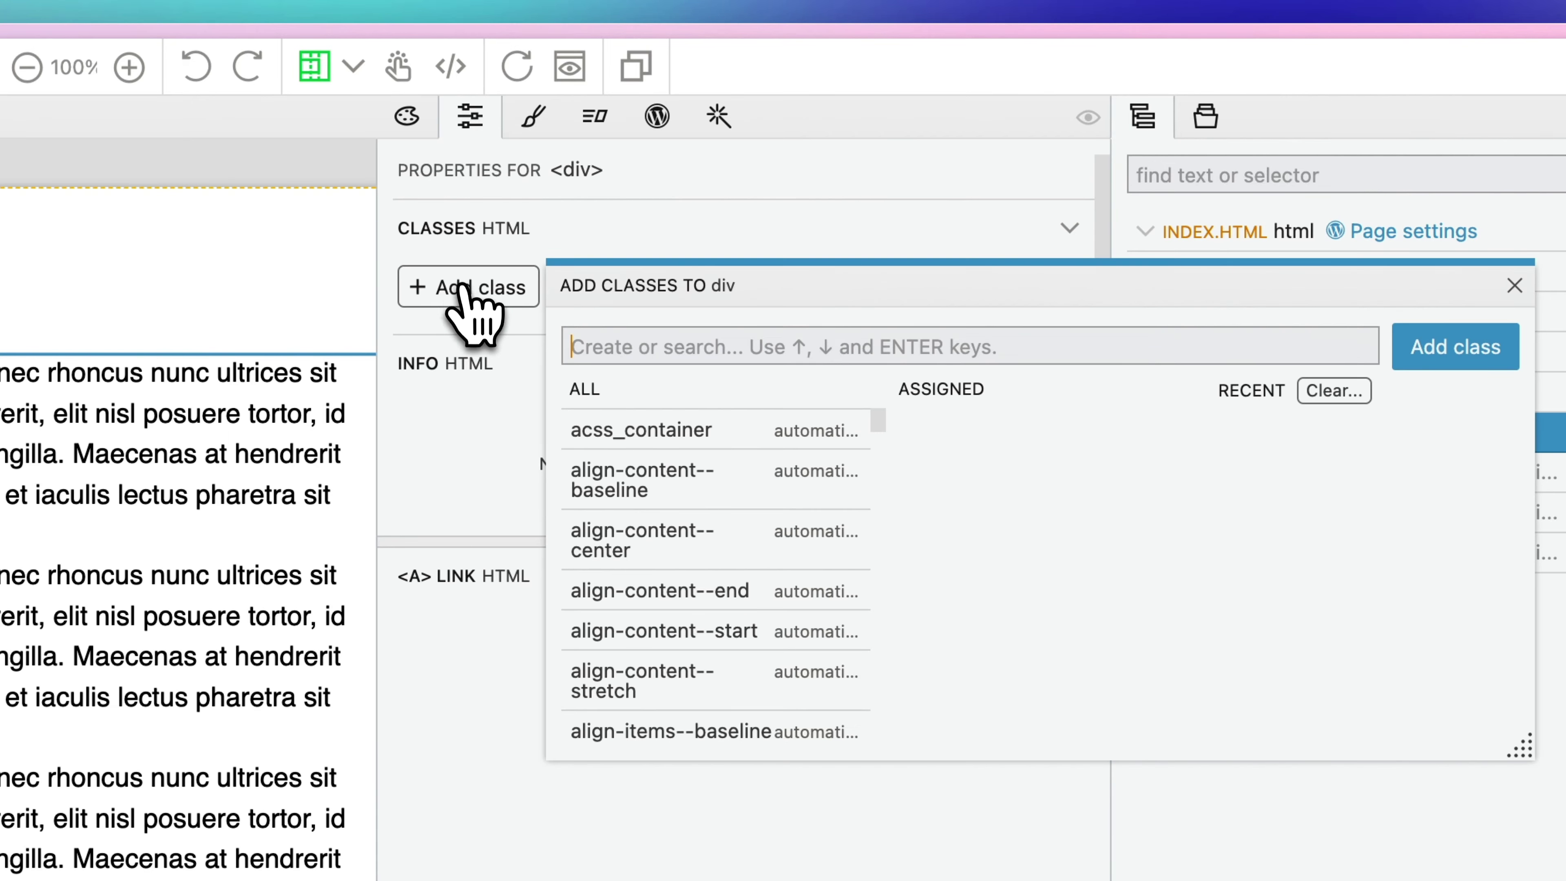
scroll(640, 601, down, 10)
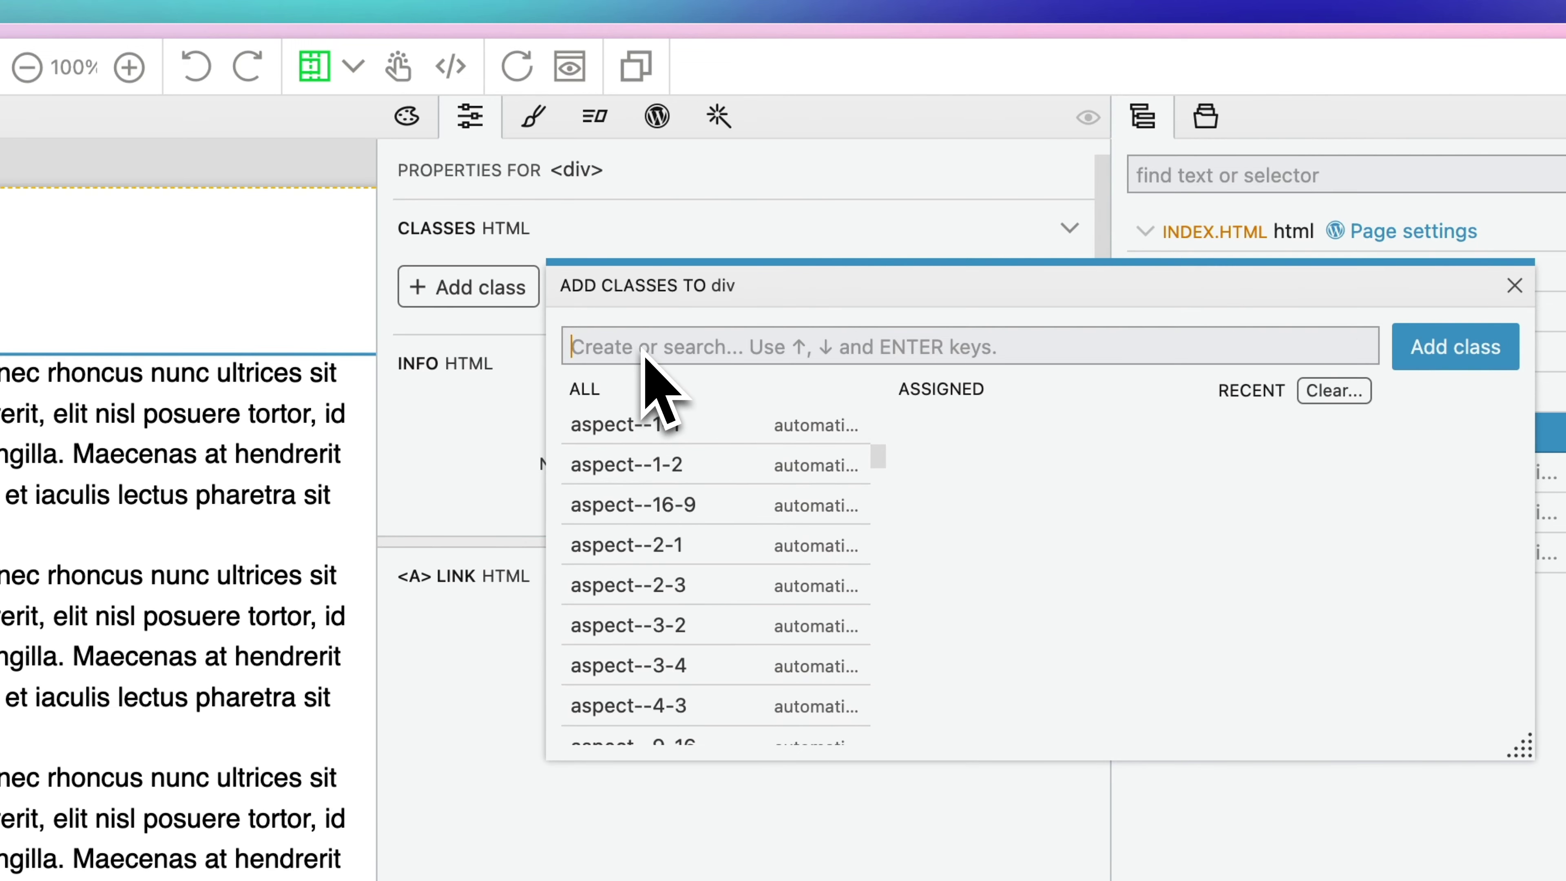
text(grid-)
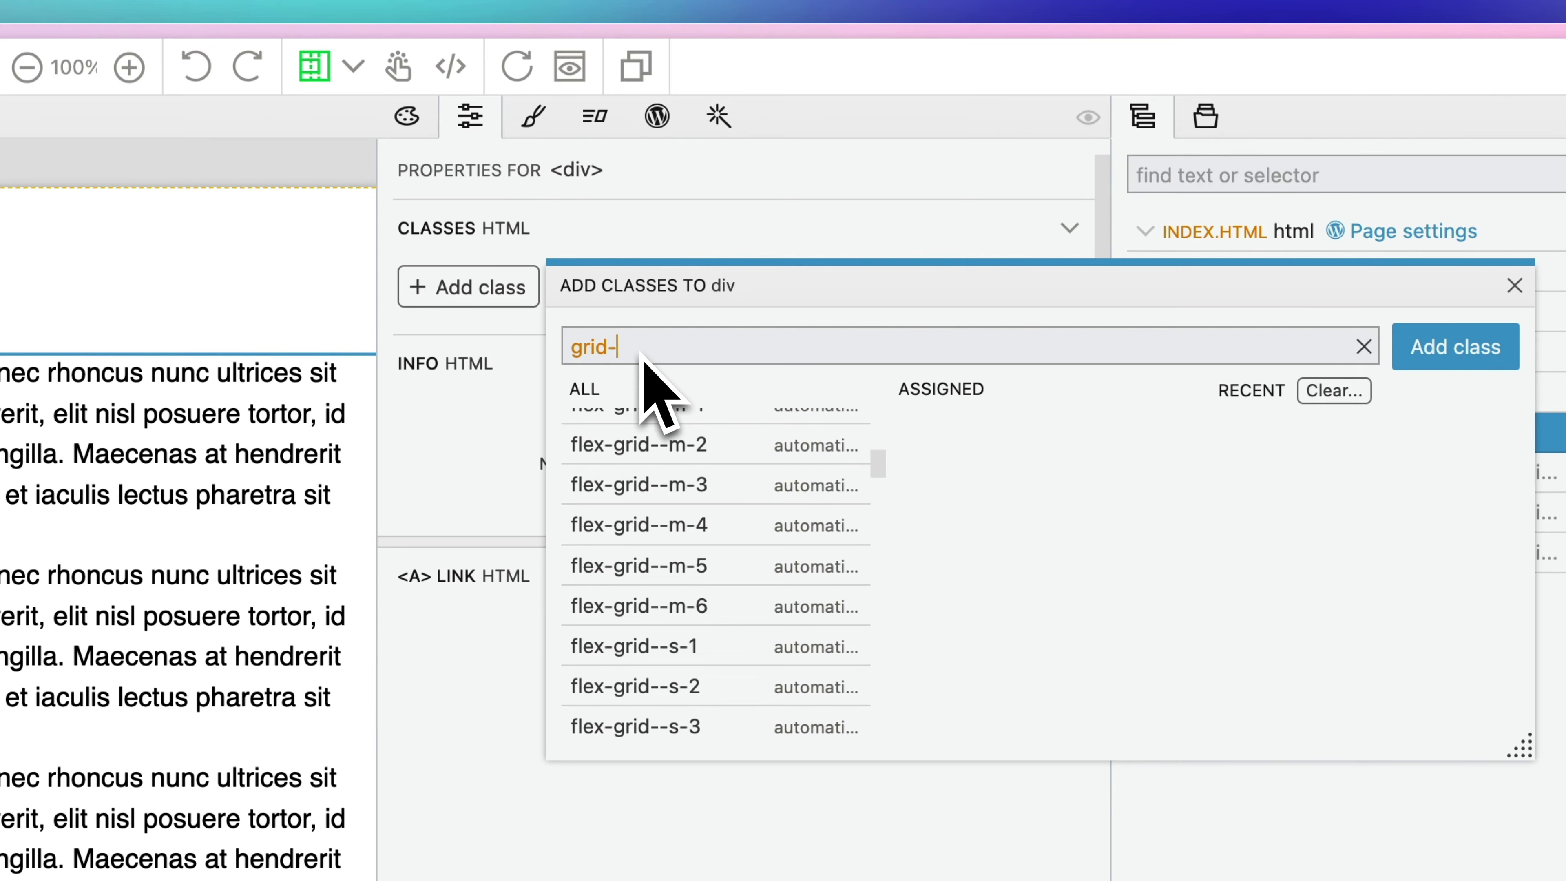
text(-2)
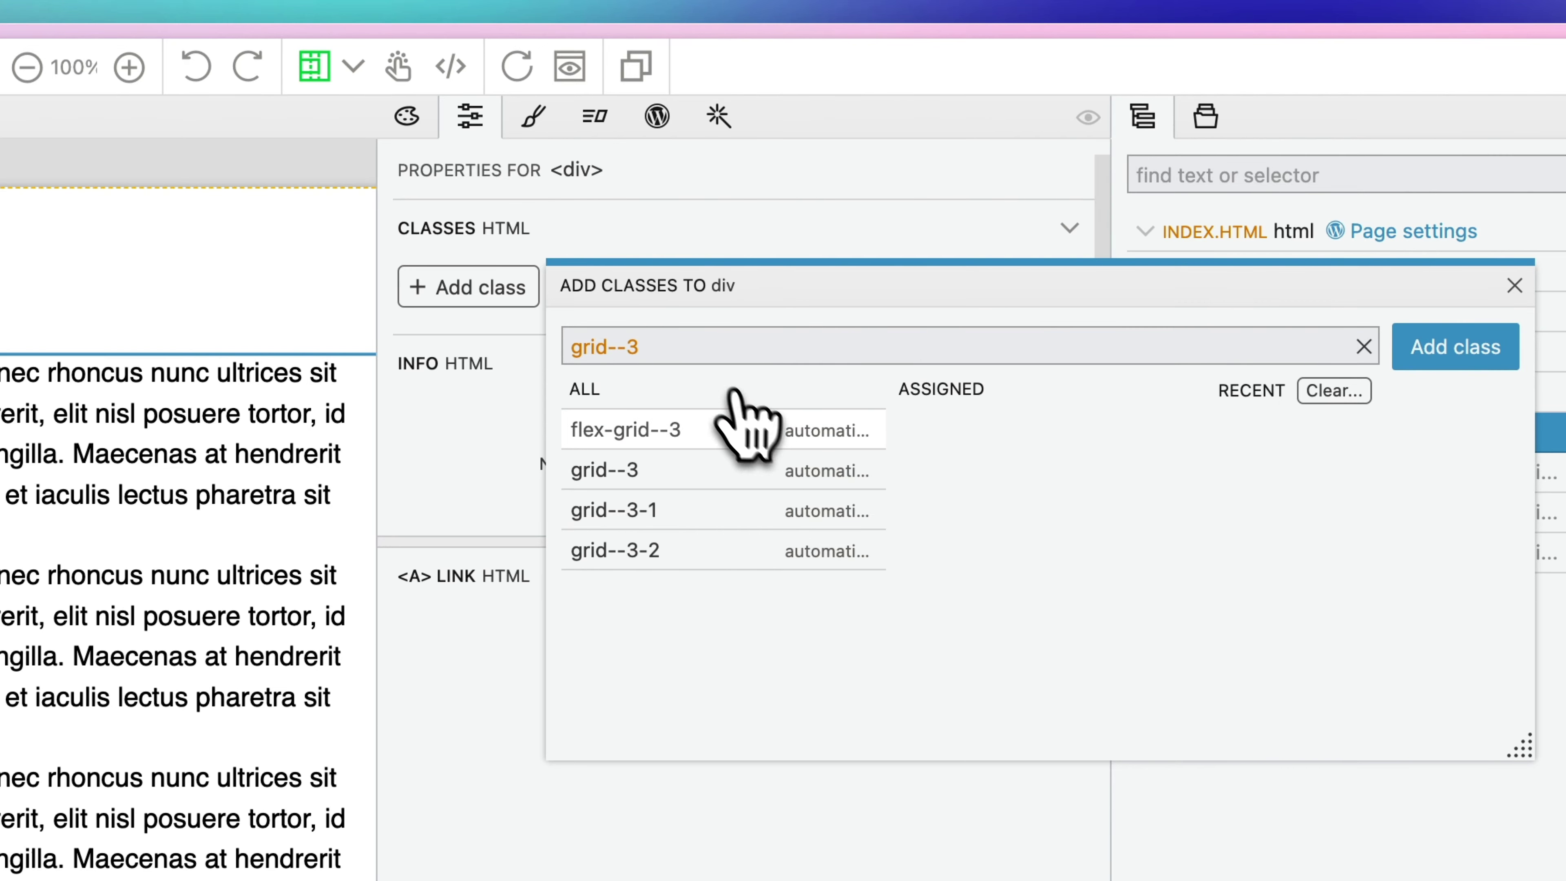
click(672, 483)
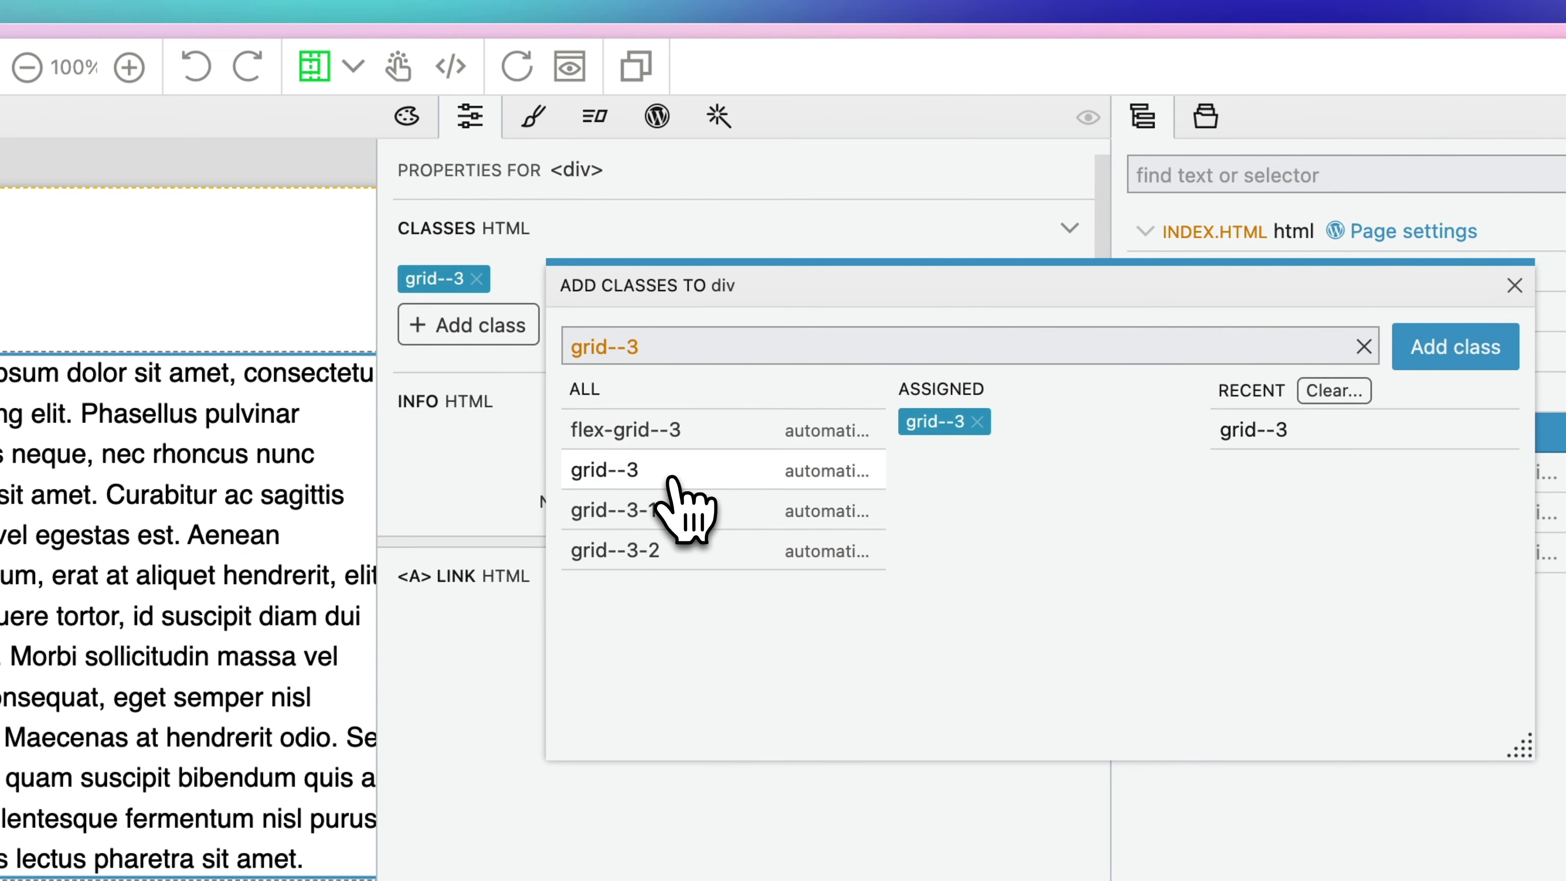
Add the gap--s class to the same wrapper div and close the class chooser
triple_click(712, 352)
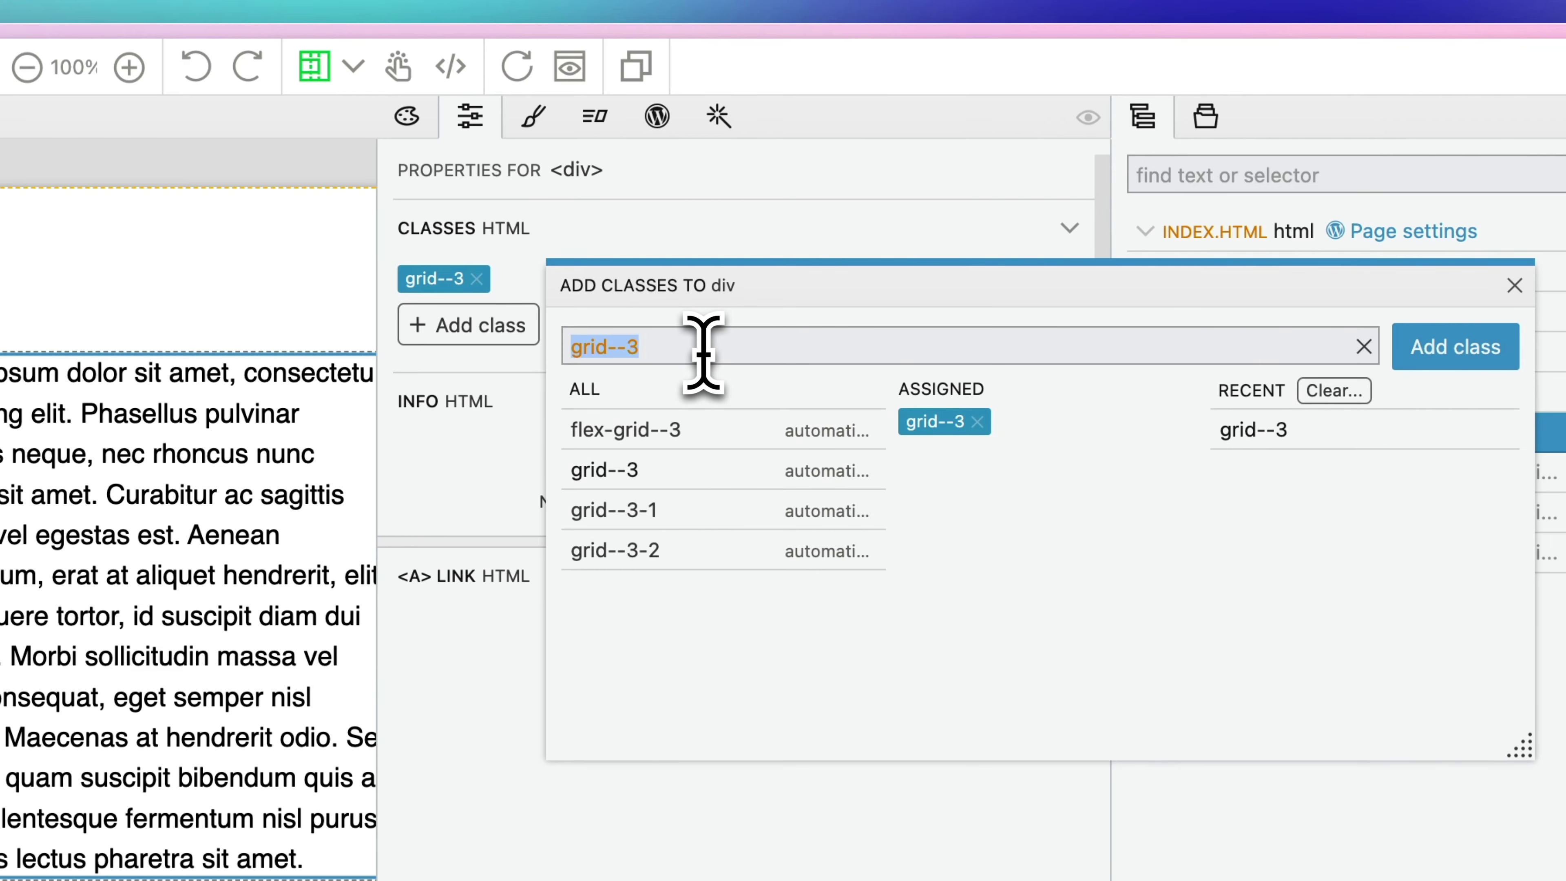
text(gap)
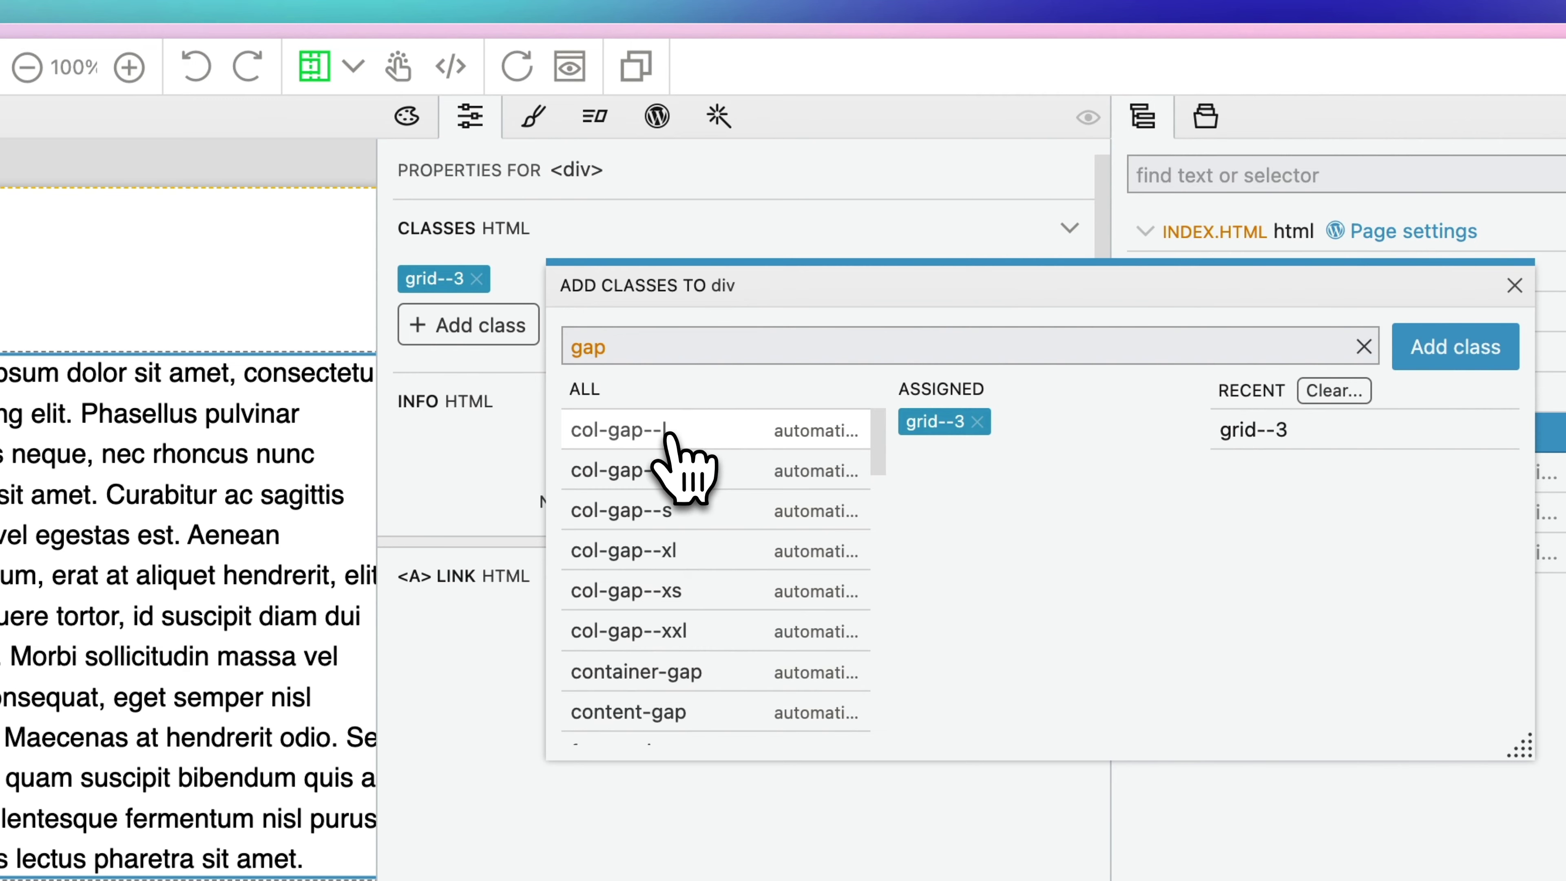
text(--s)
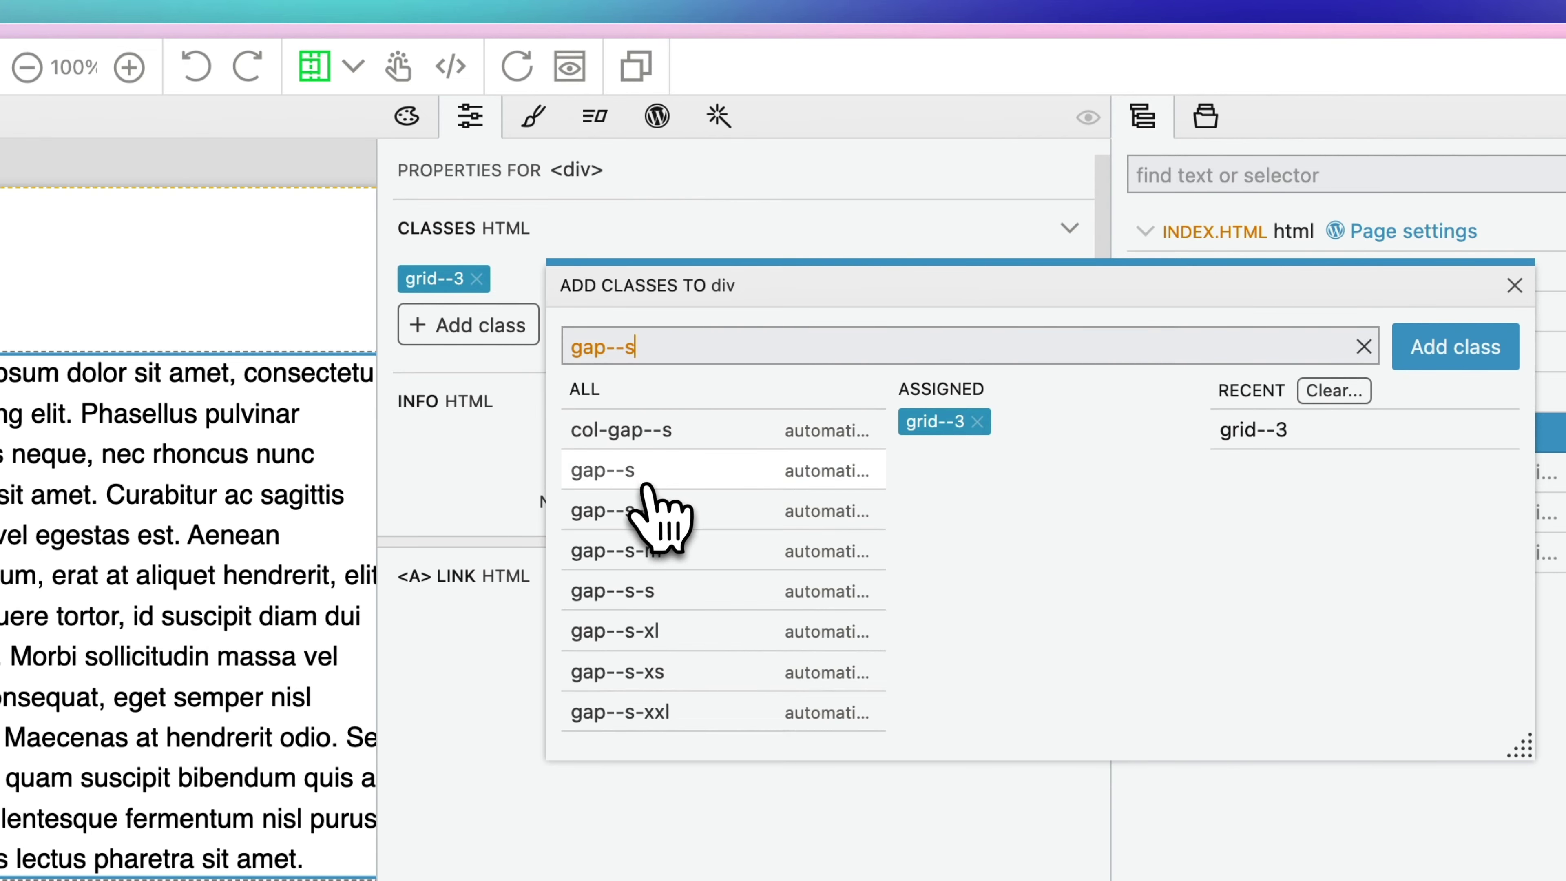
click(644, 473)
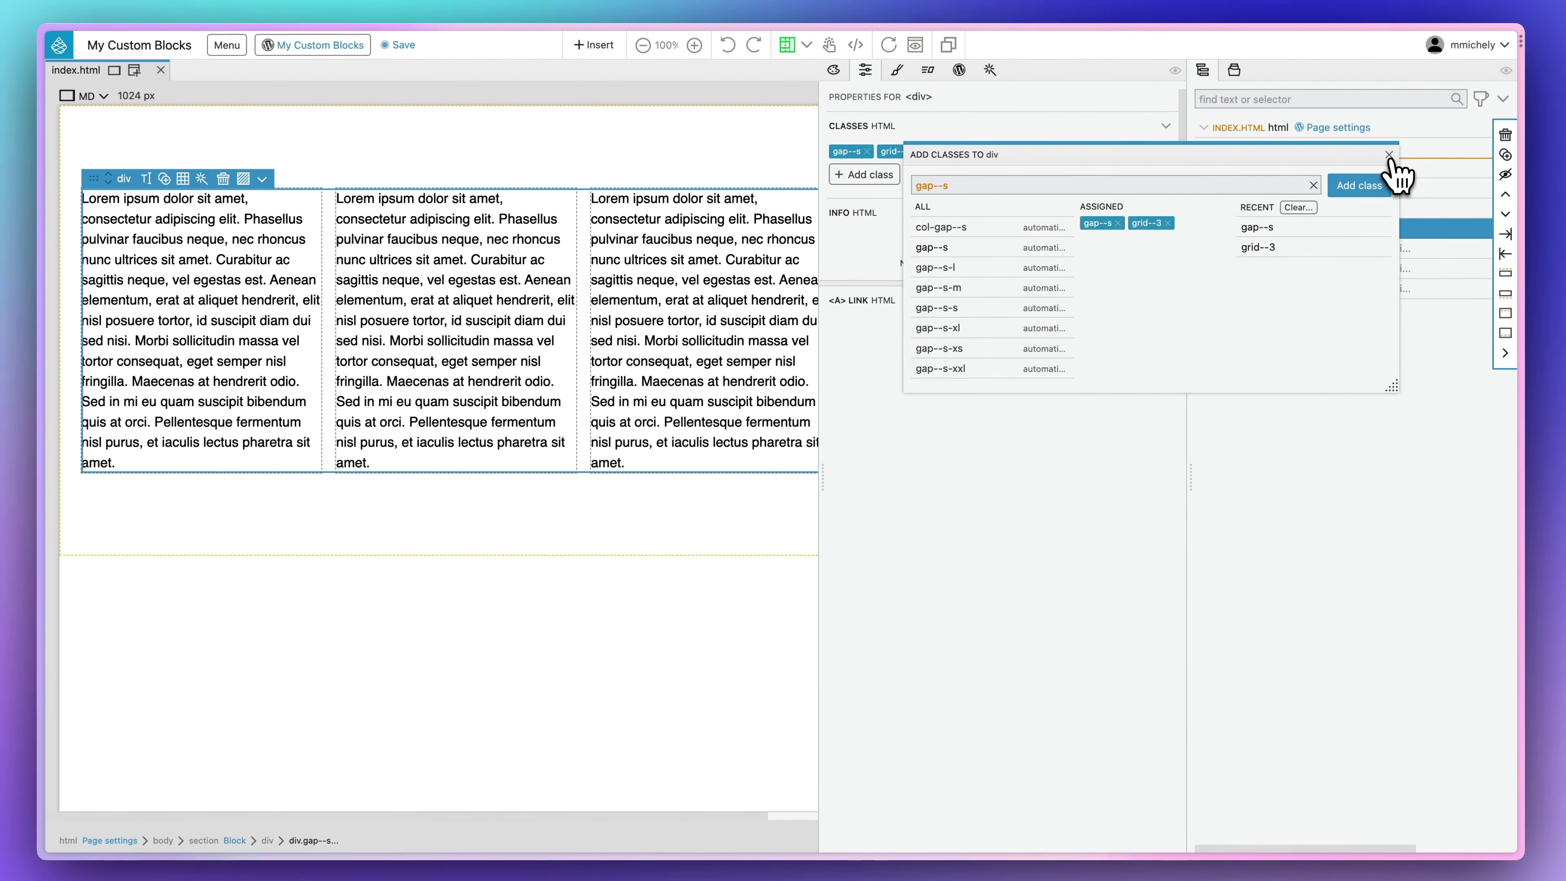
click(1389, 154)
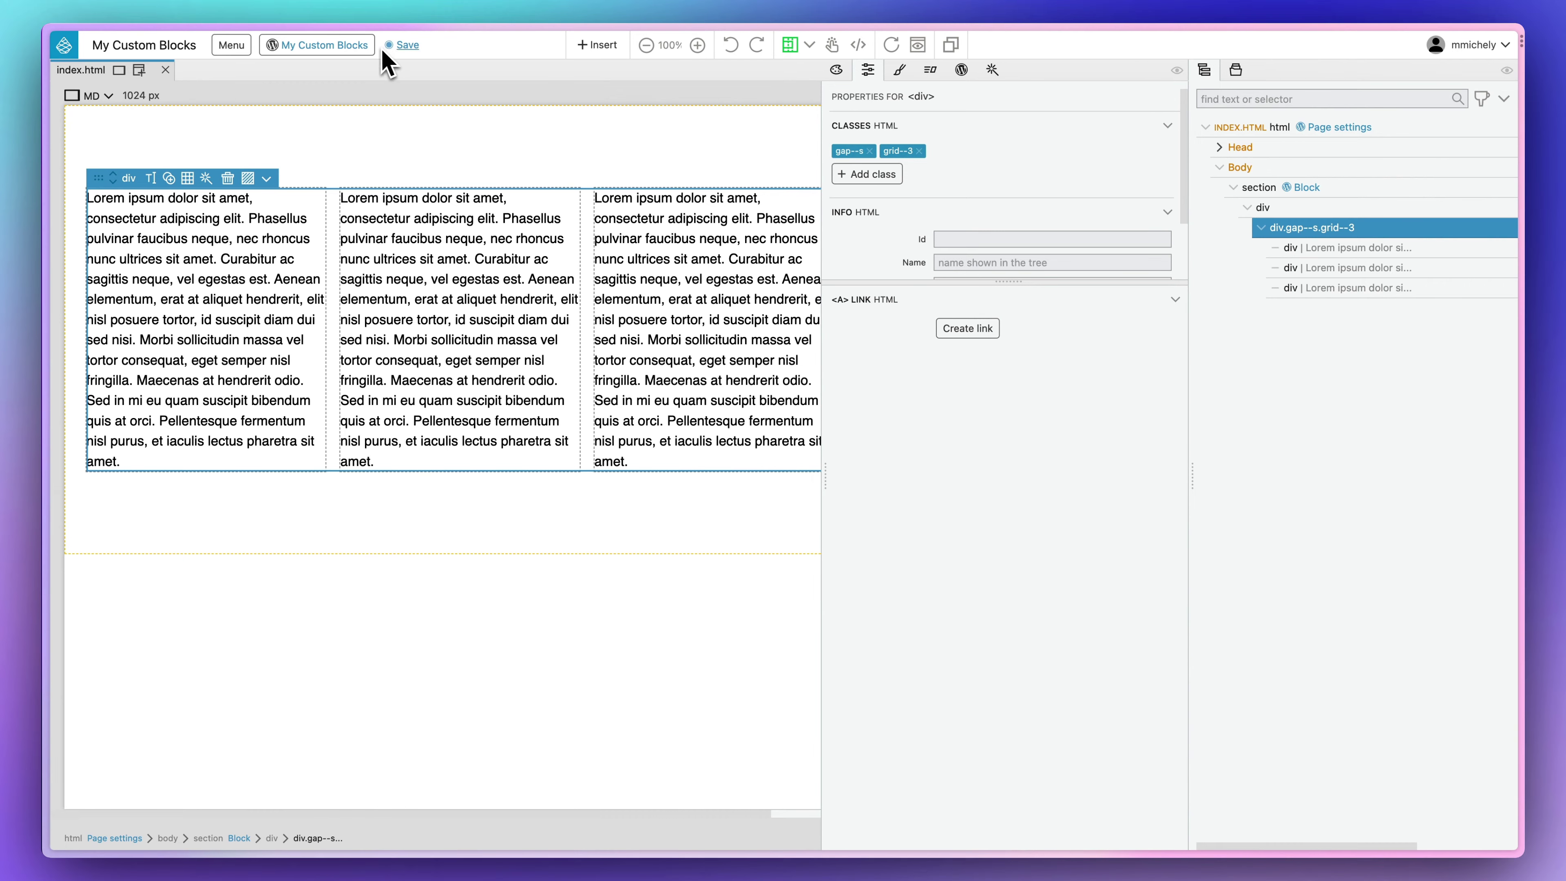
Export the My Custom Blocks plugin with the new layout classes and go to the WordPress dashboard
click(330, 46)
click(308, 69)
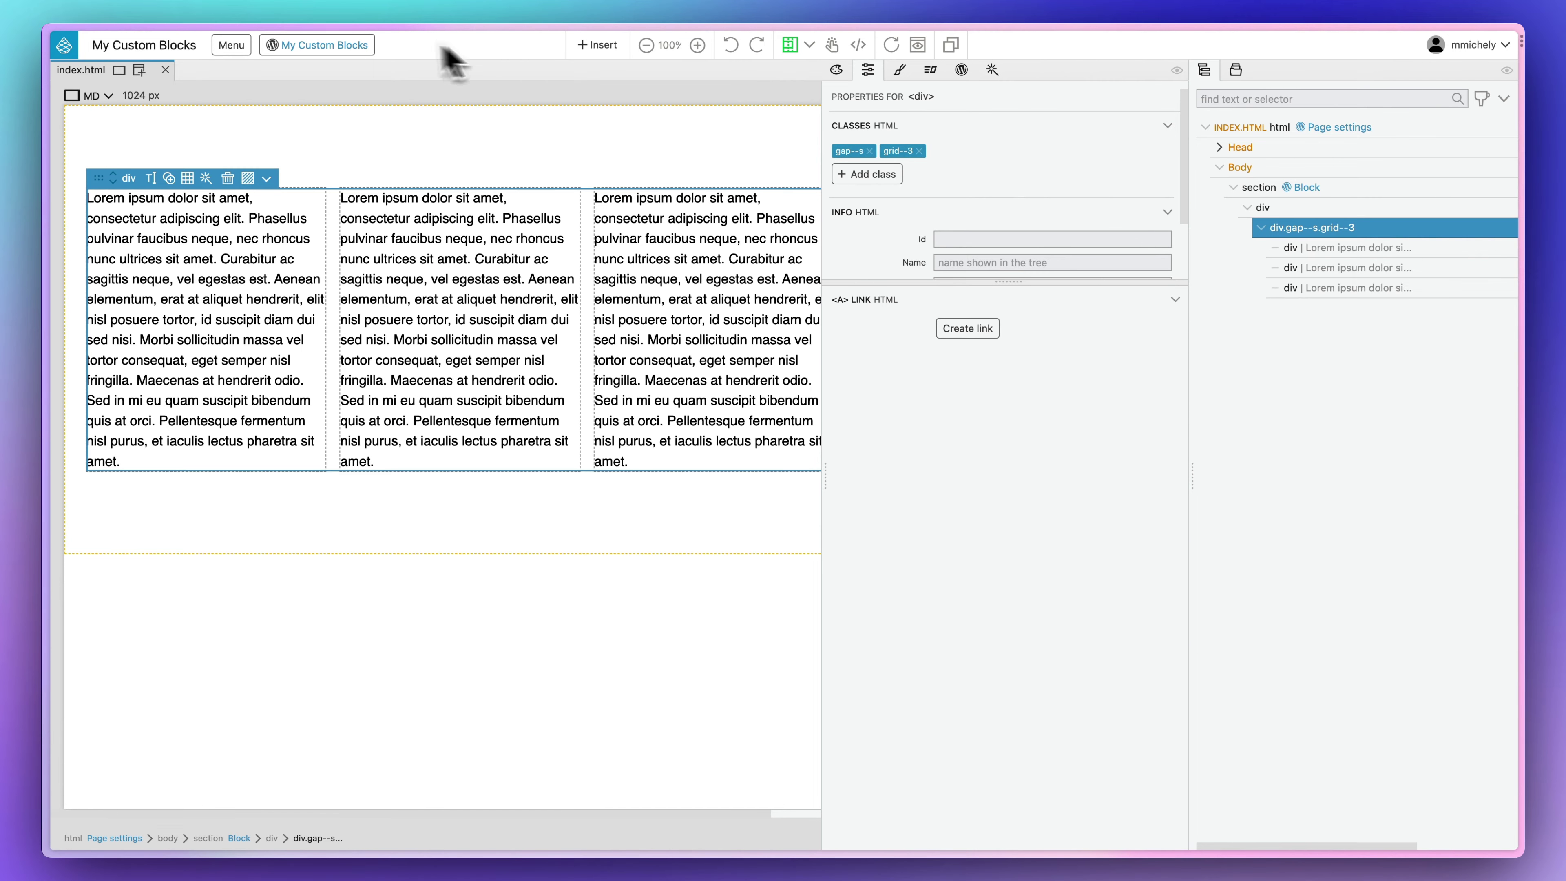
click(1425, 62)
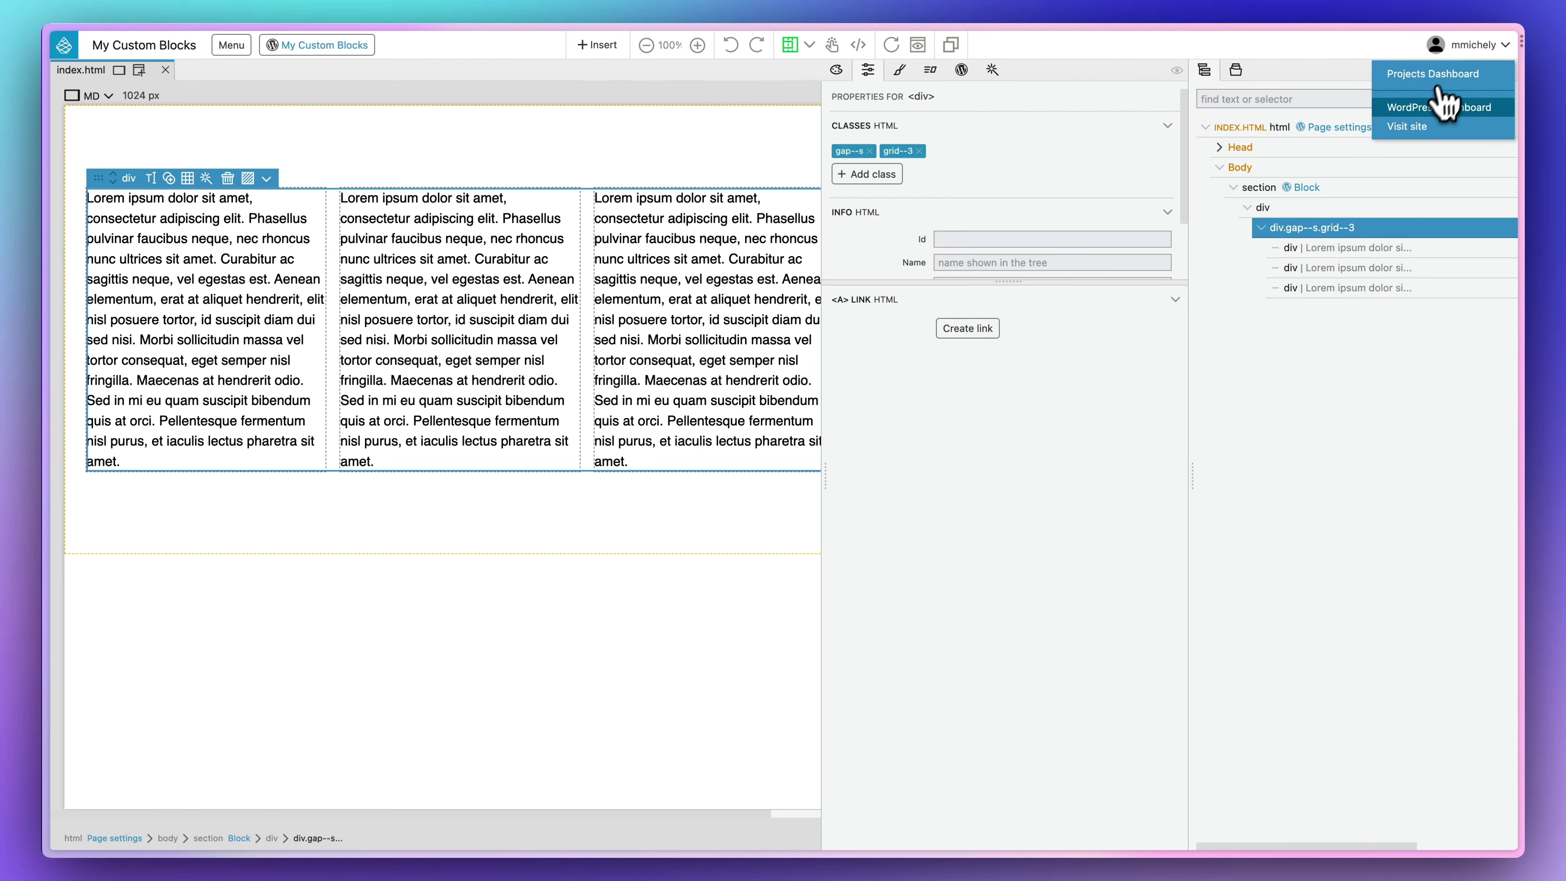
click(1427, 109)
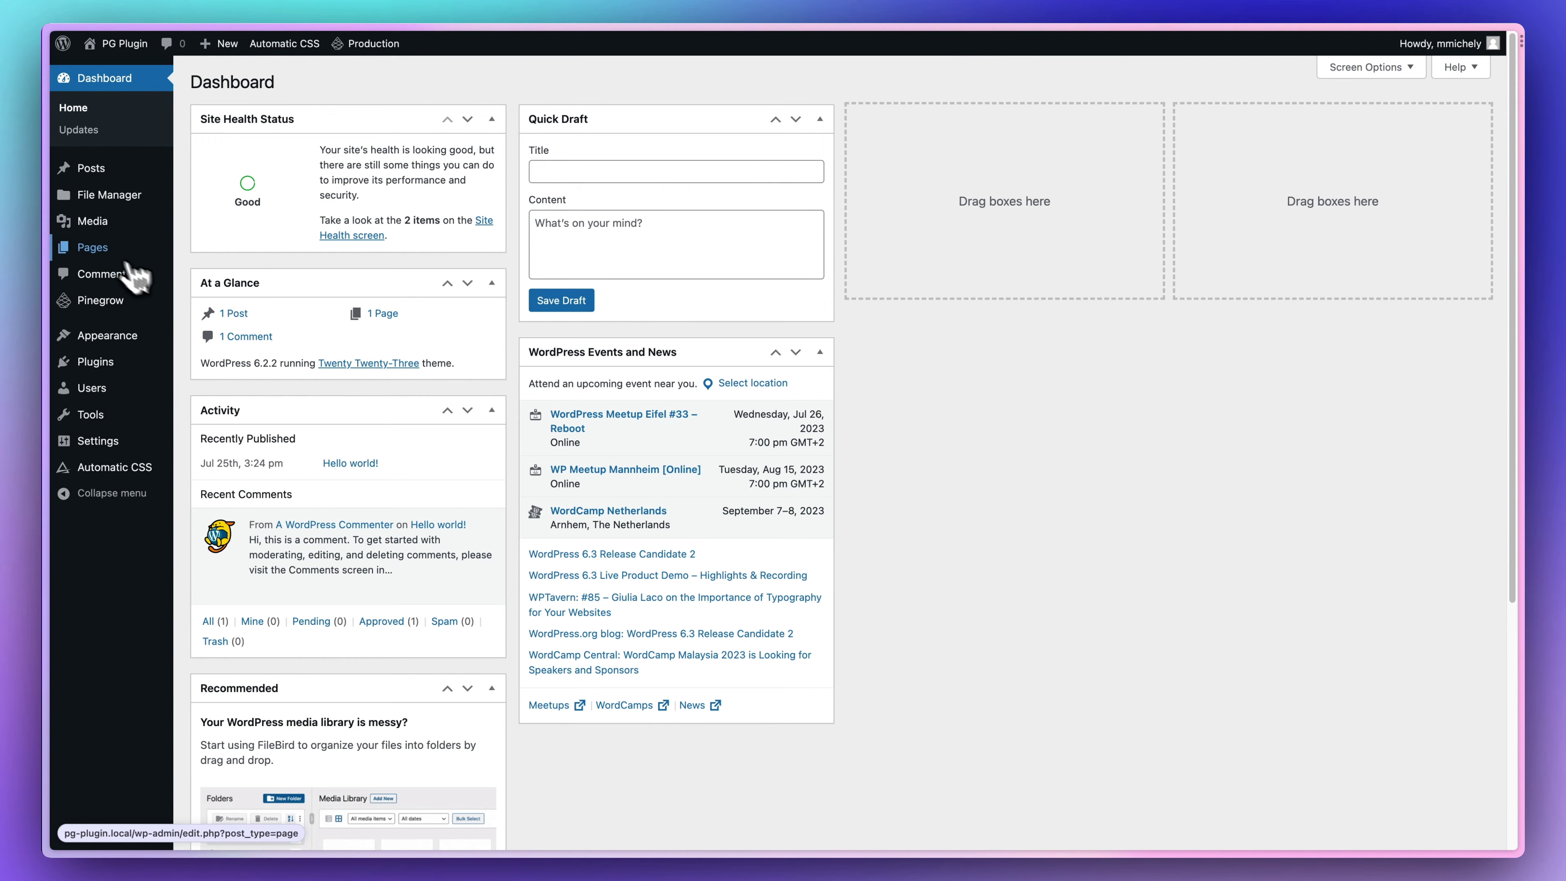
Open the My Custom Block page for editing, recover its invalid block and update the page
click(106, 246)
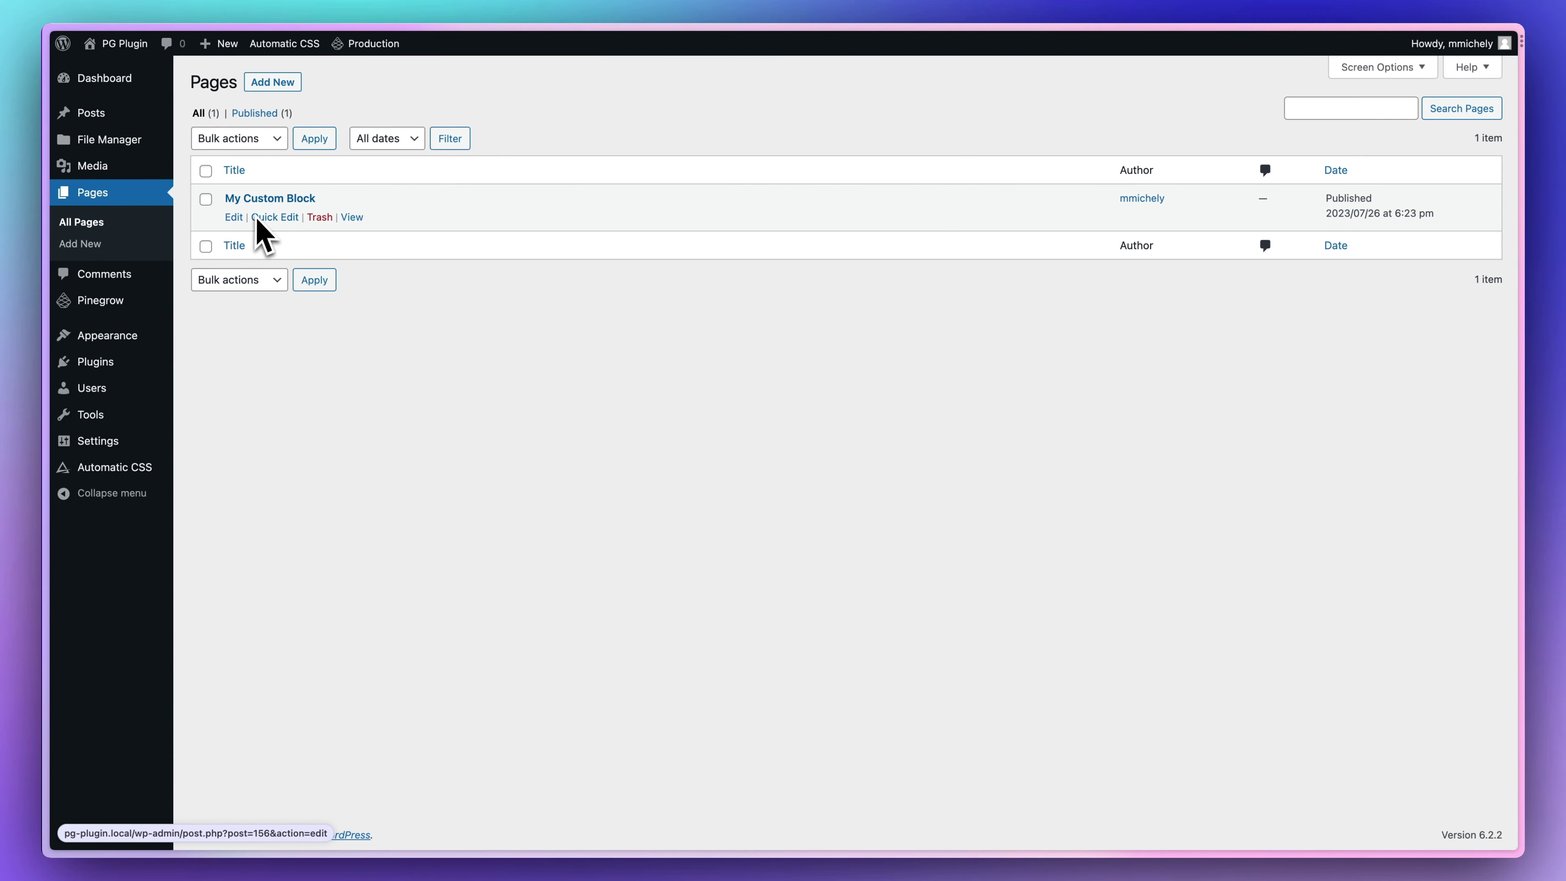
click(233, 217)
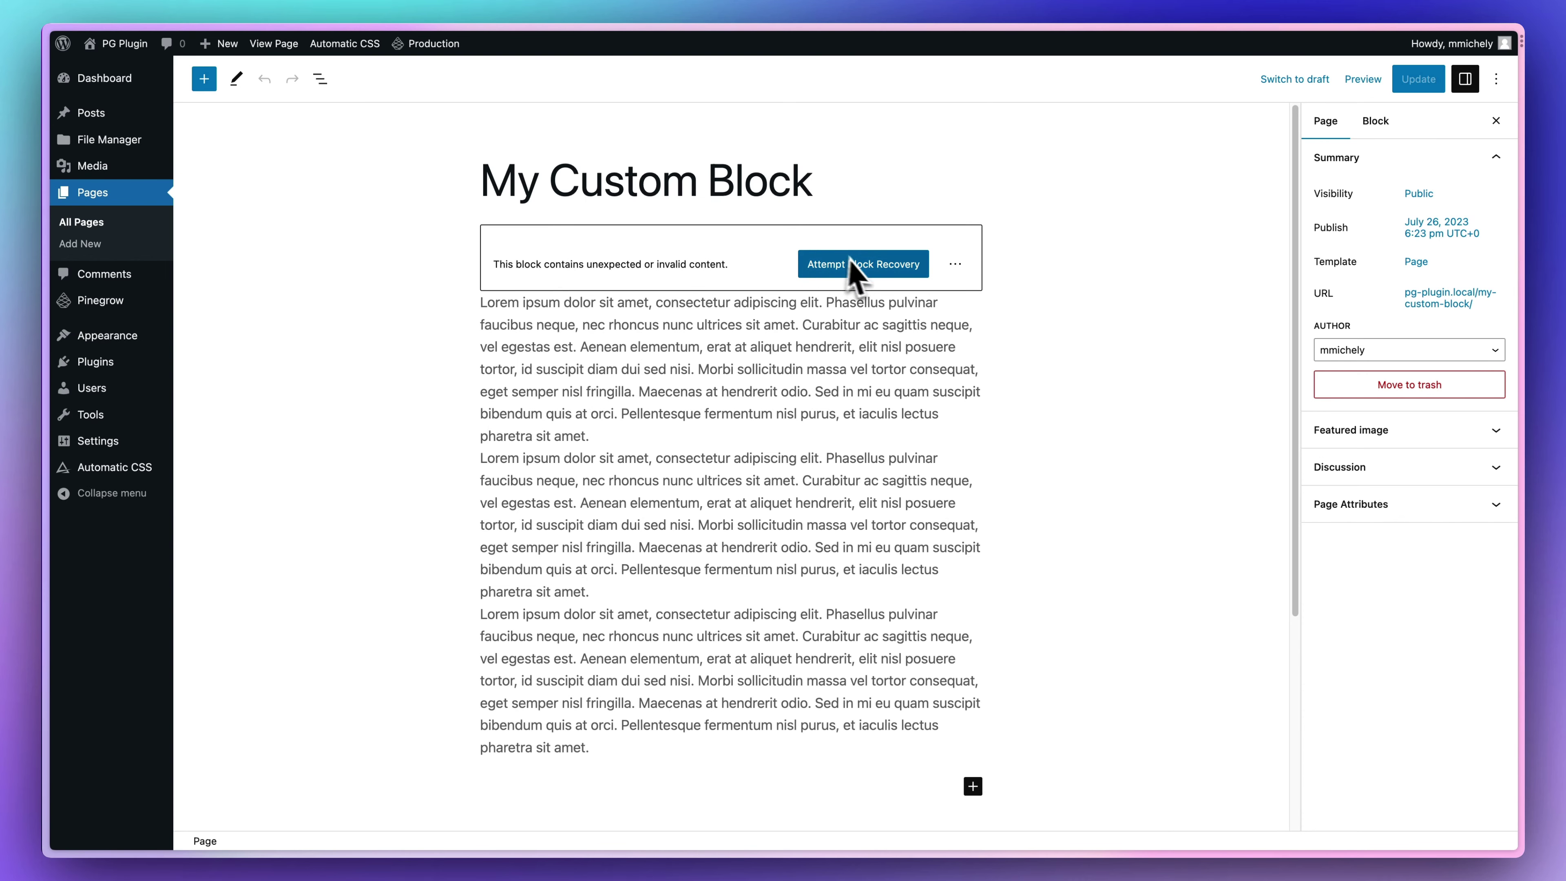
click(863, 264)
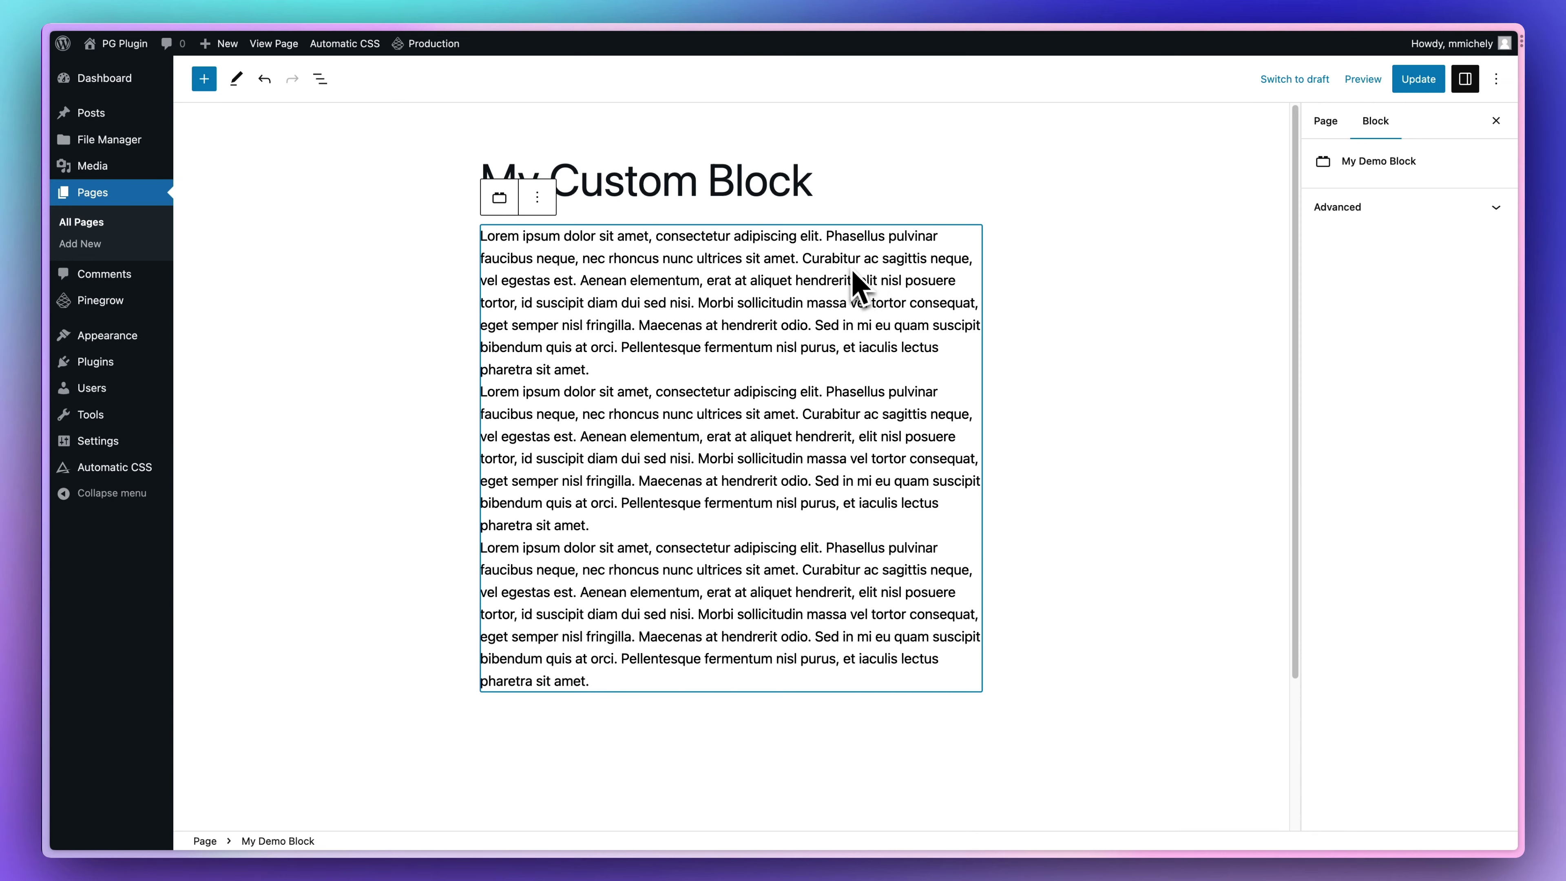
click(1416, 89)
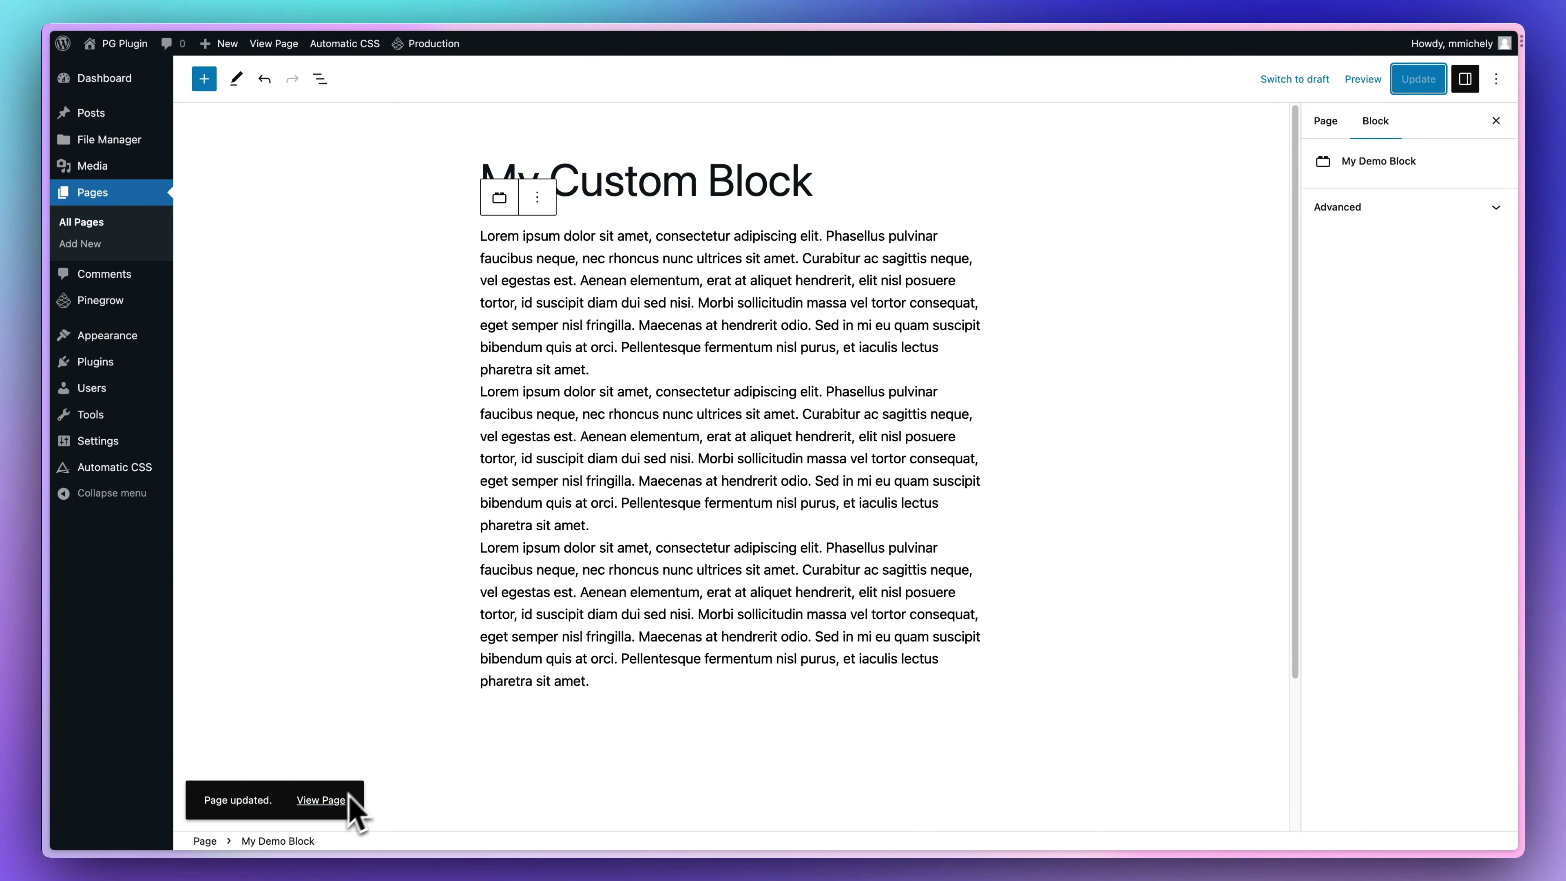
View the block's layout on the updated page and check the Gutenberg settings in the Automatic.css options
click(322, 800)
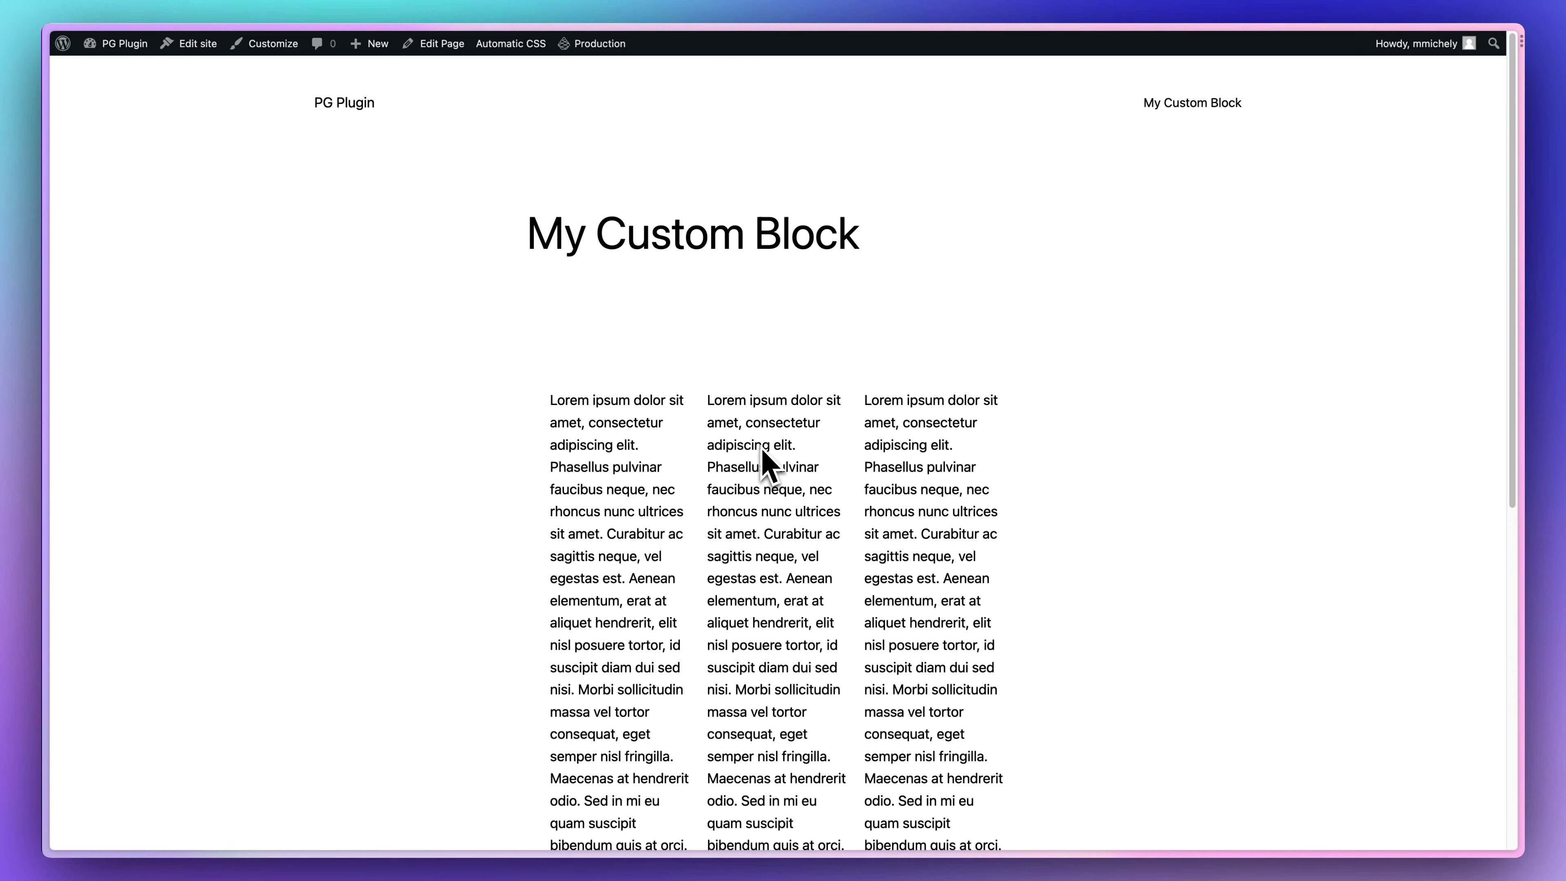
scroll(762, 456, down, 1)
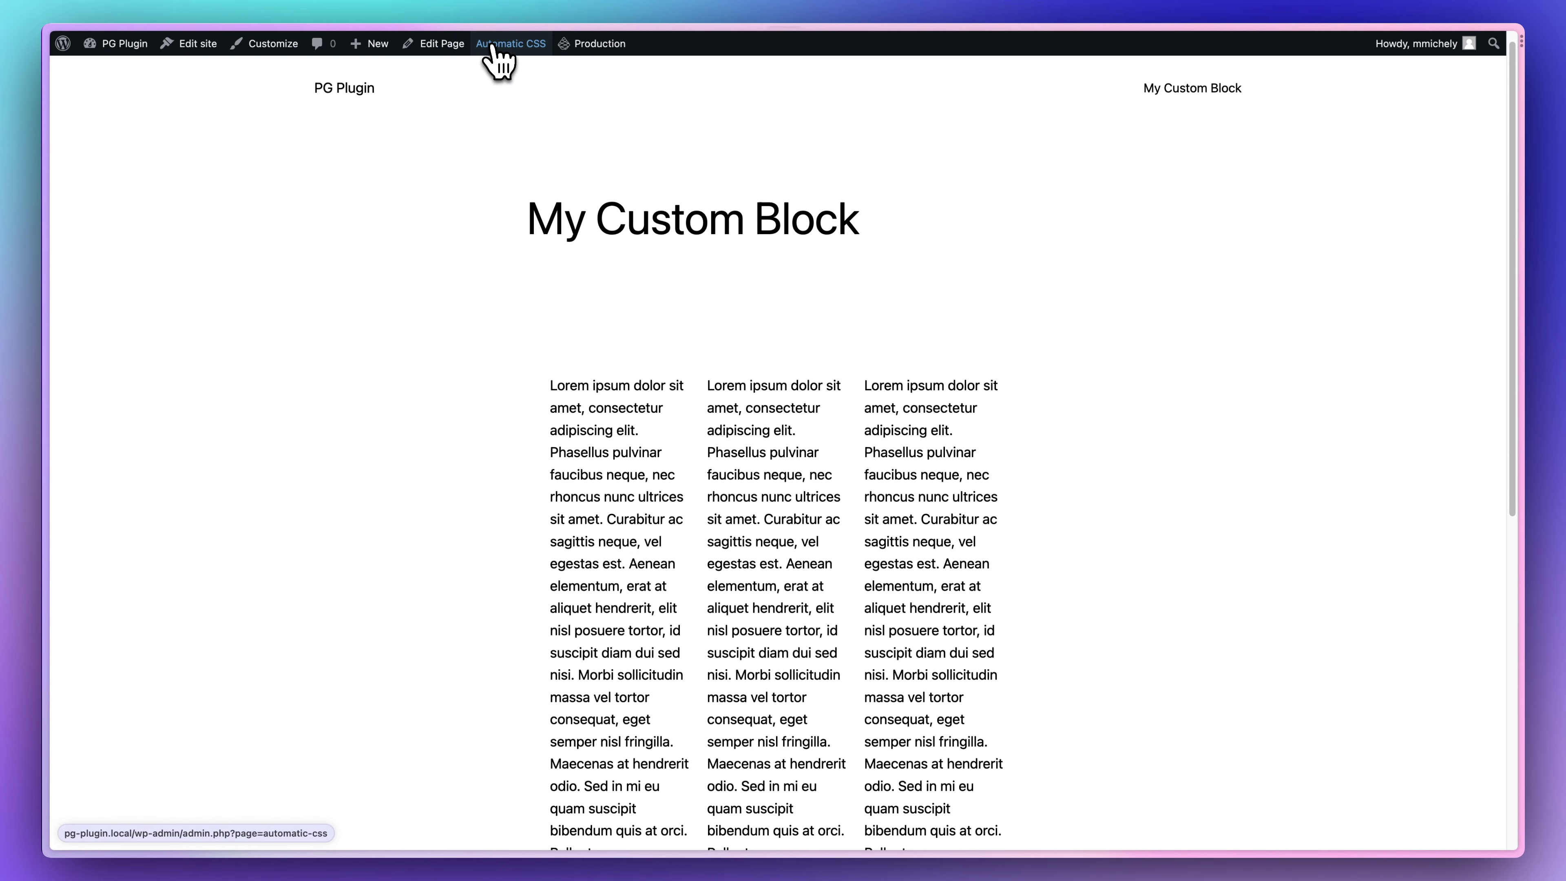
click(493, 45)
click(527, 406)
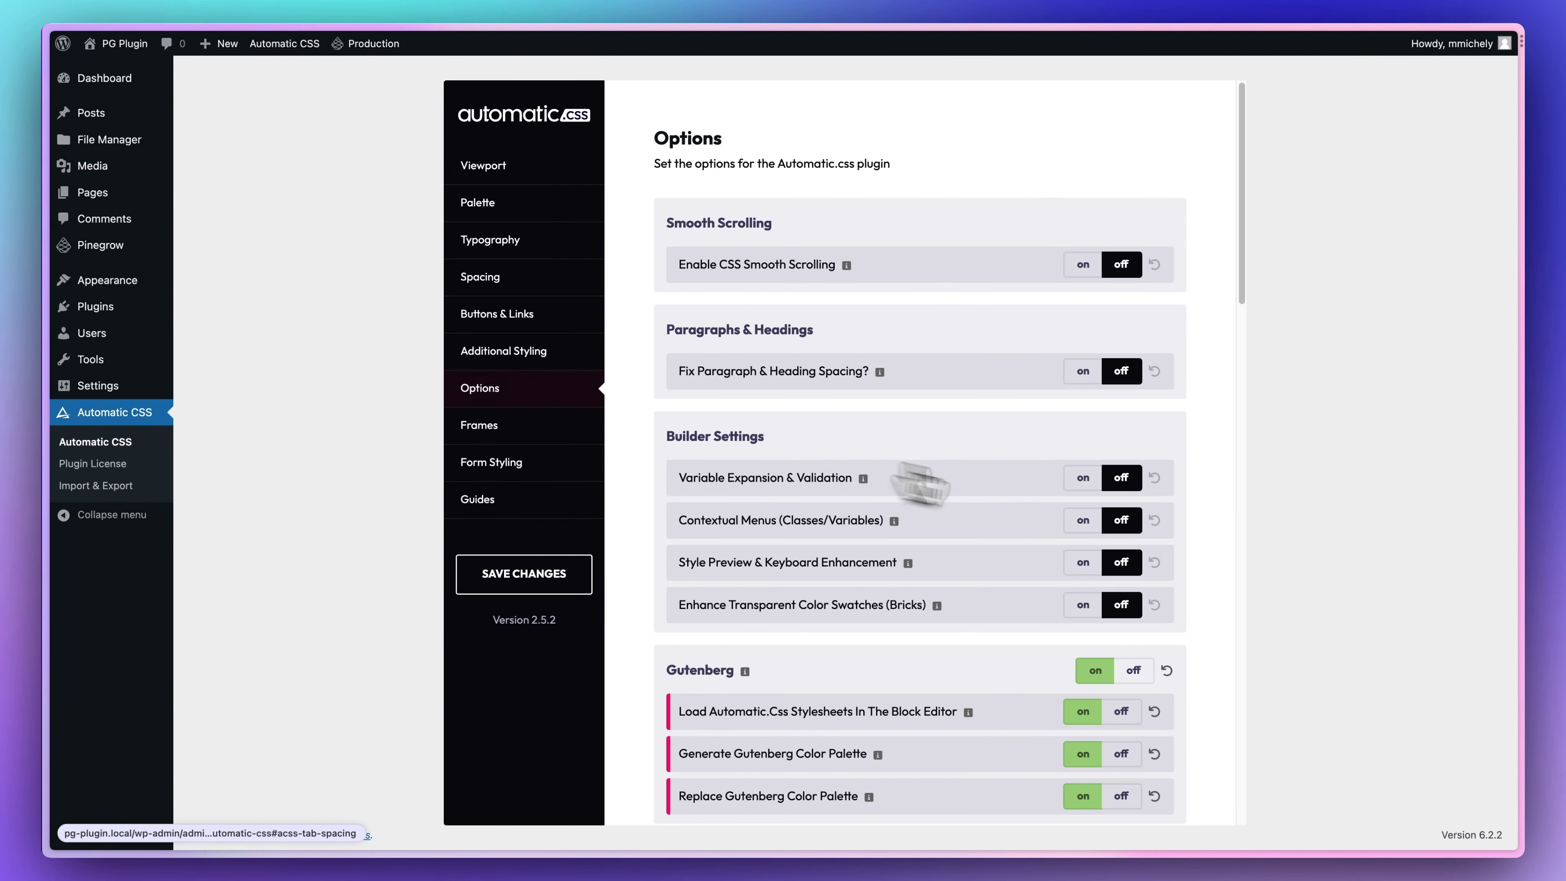
scroll(921, 484, down, 7)
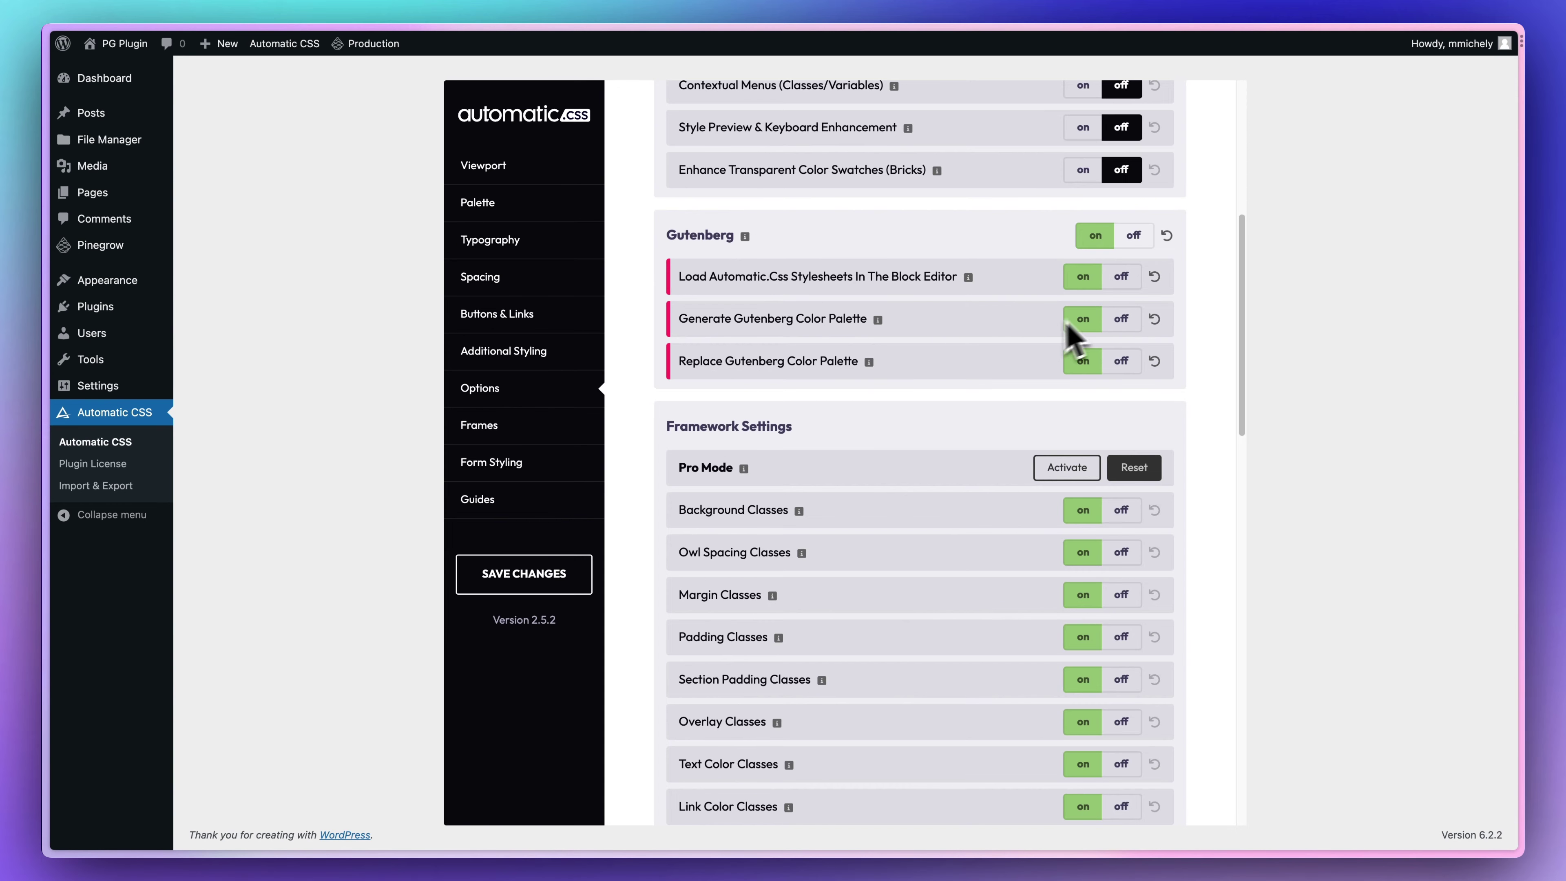
scroll(1049, 308, up, 1)
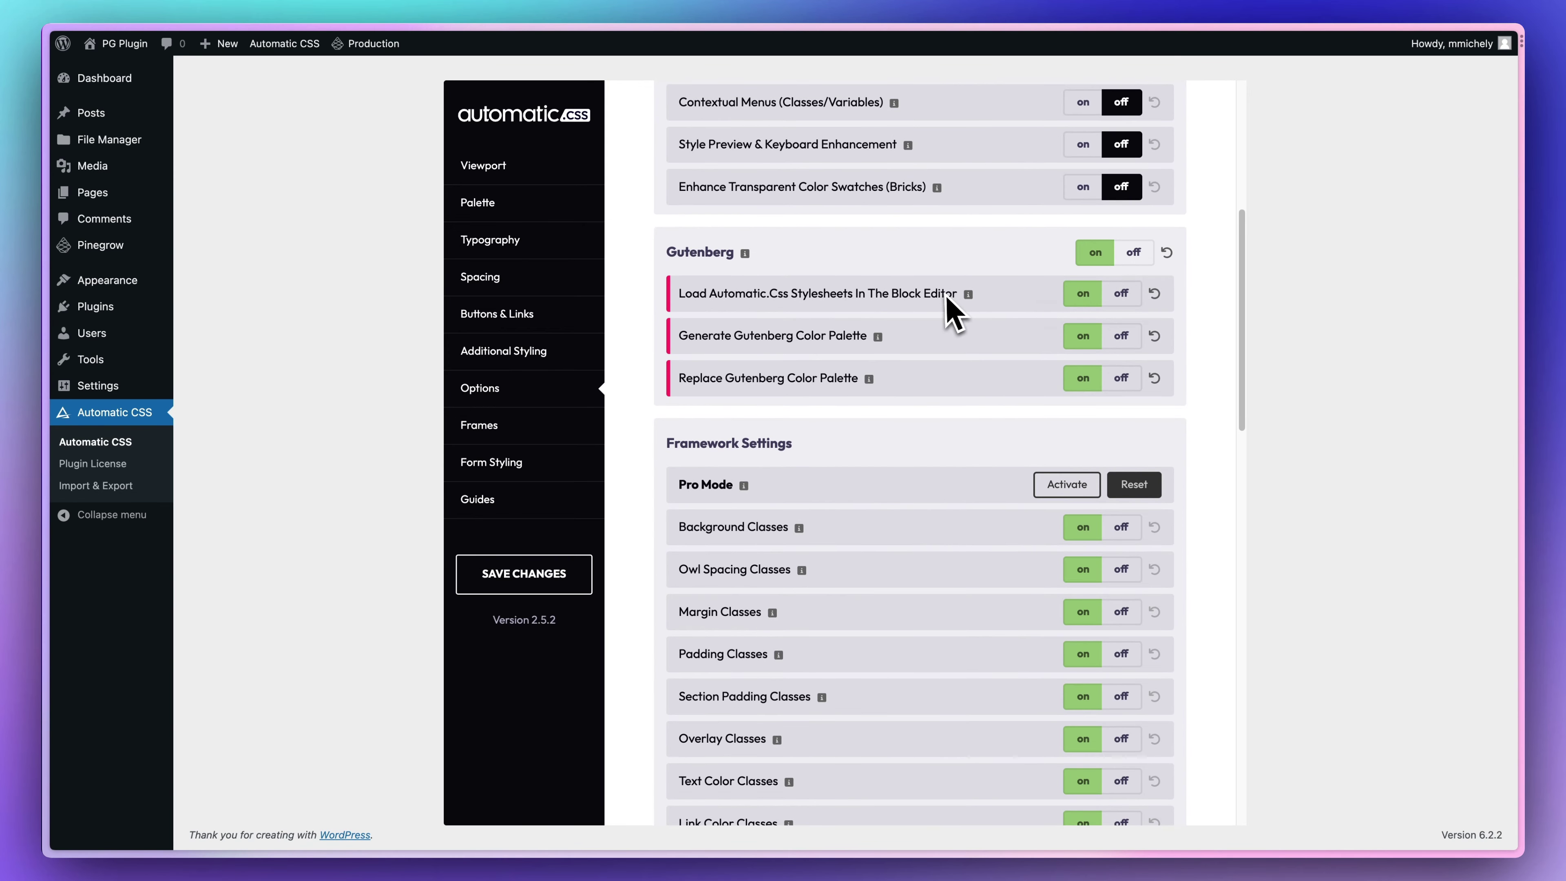
Copy the link address of automatic-gutenberg-editor.css from the uploads/automatic-css folder in the file manager
mouse_move(132, 144)
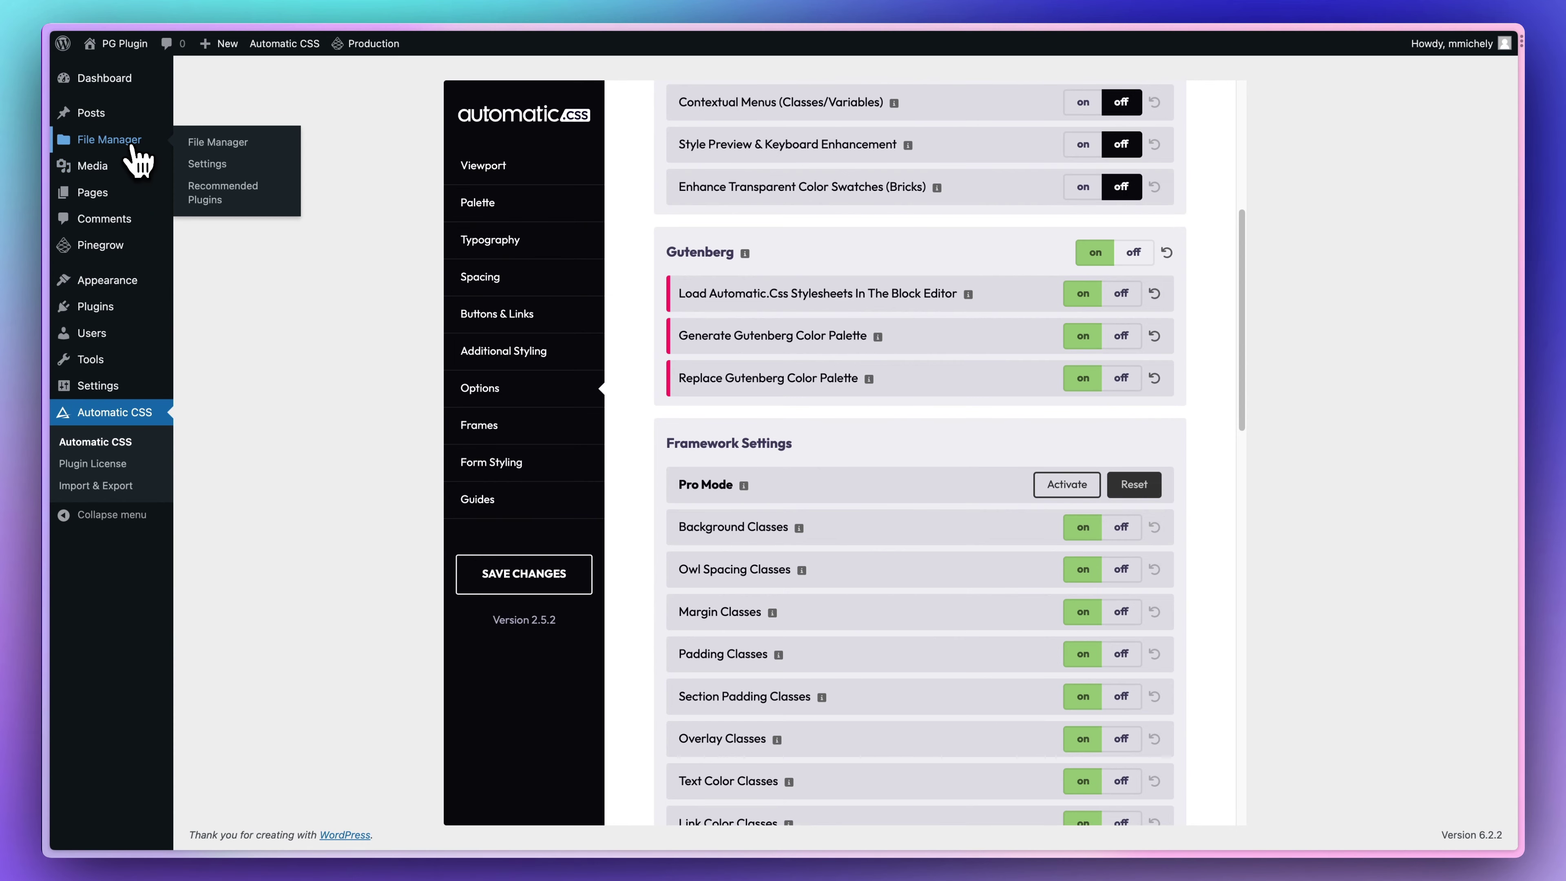
click(208, 144)
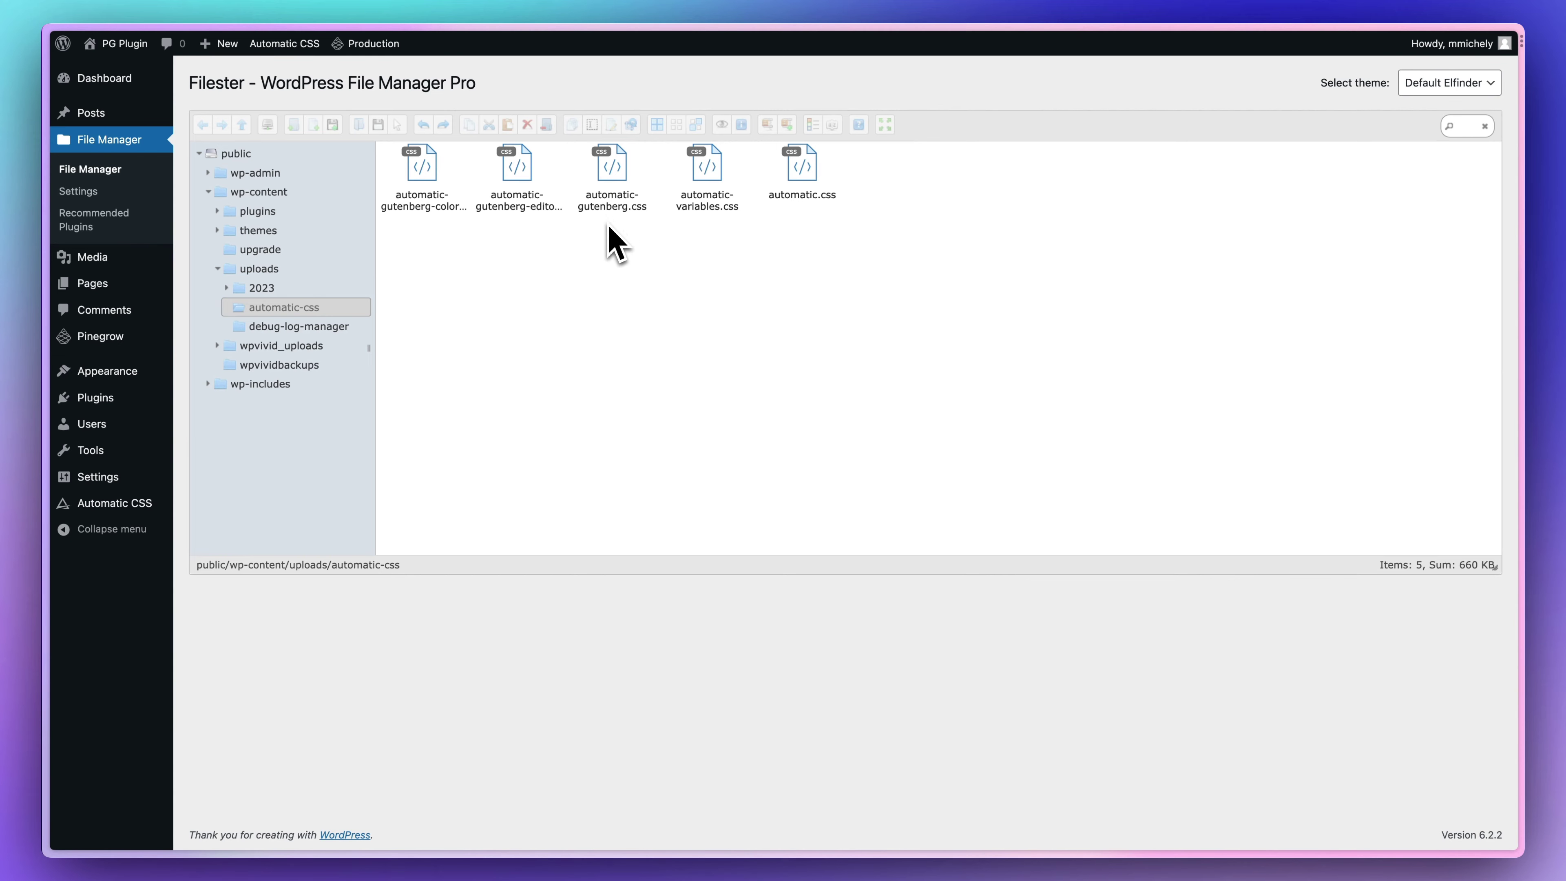
click(516, 169)
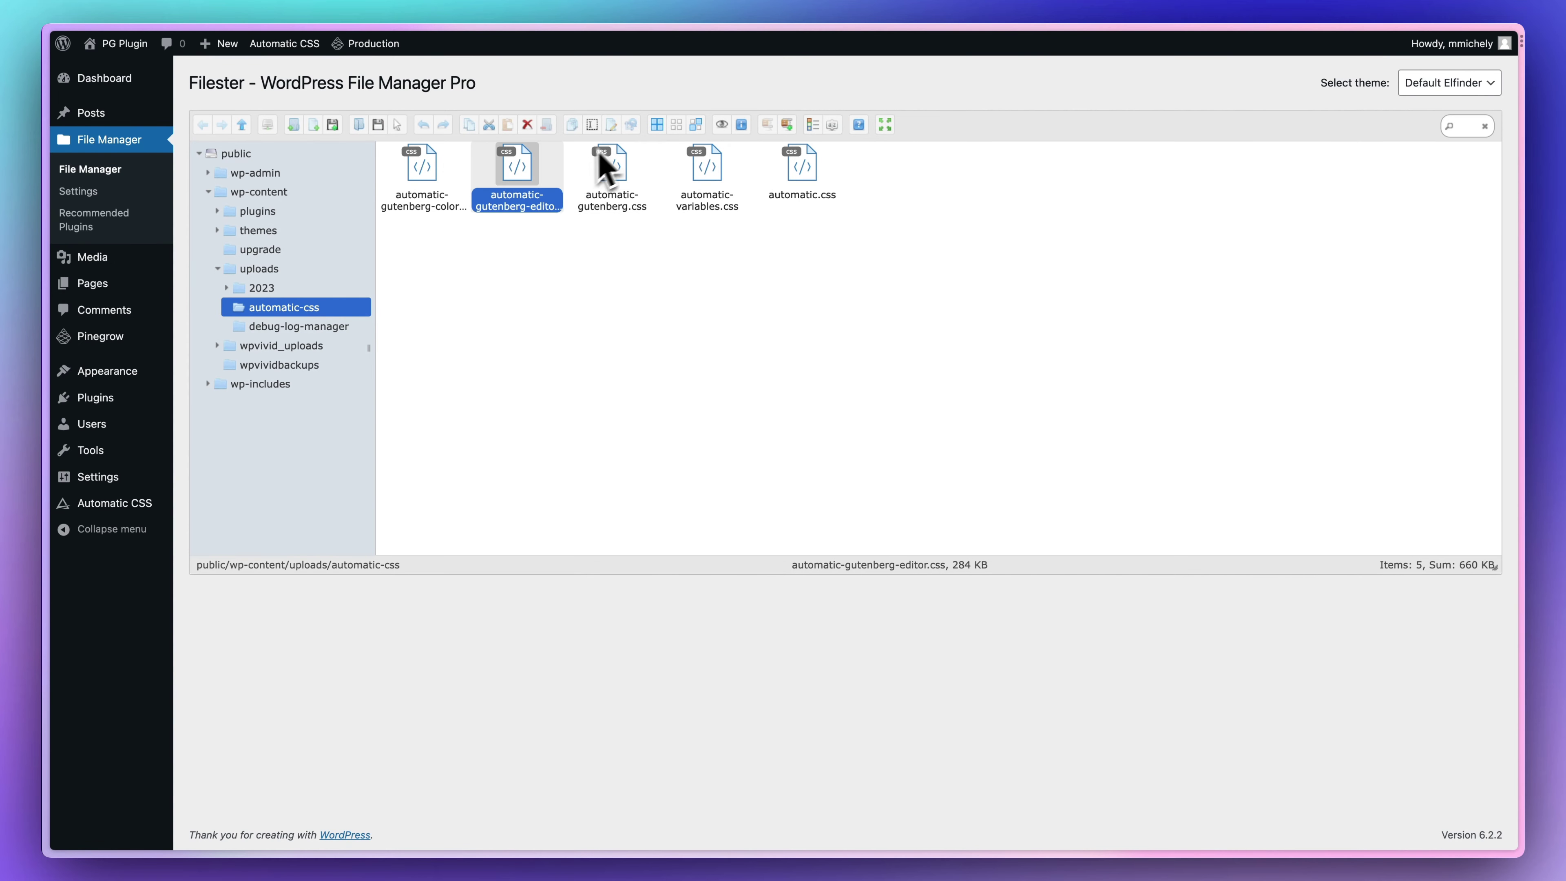
right_click(514, 182)
click(549, 487)
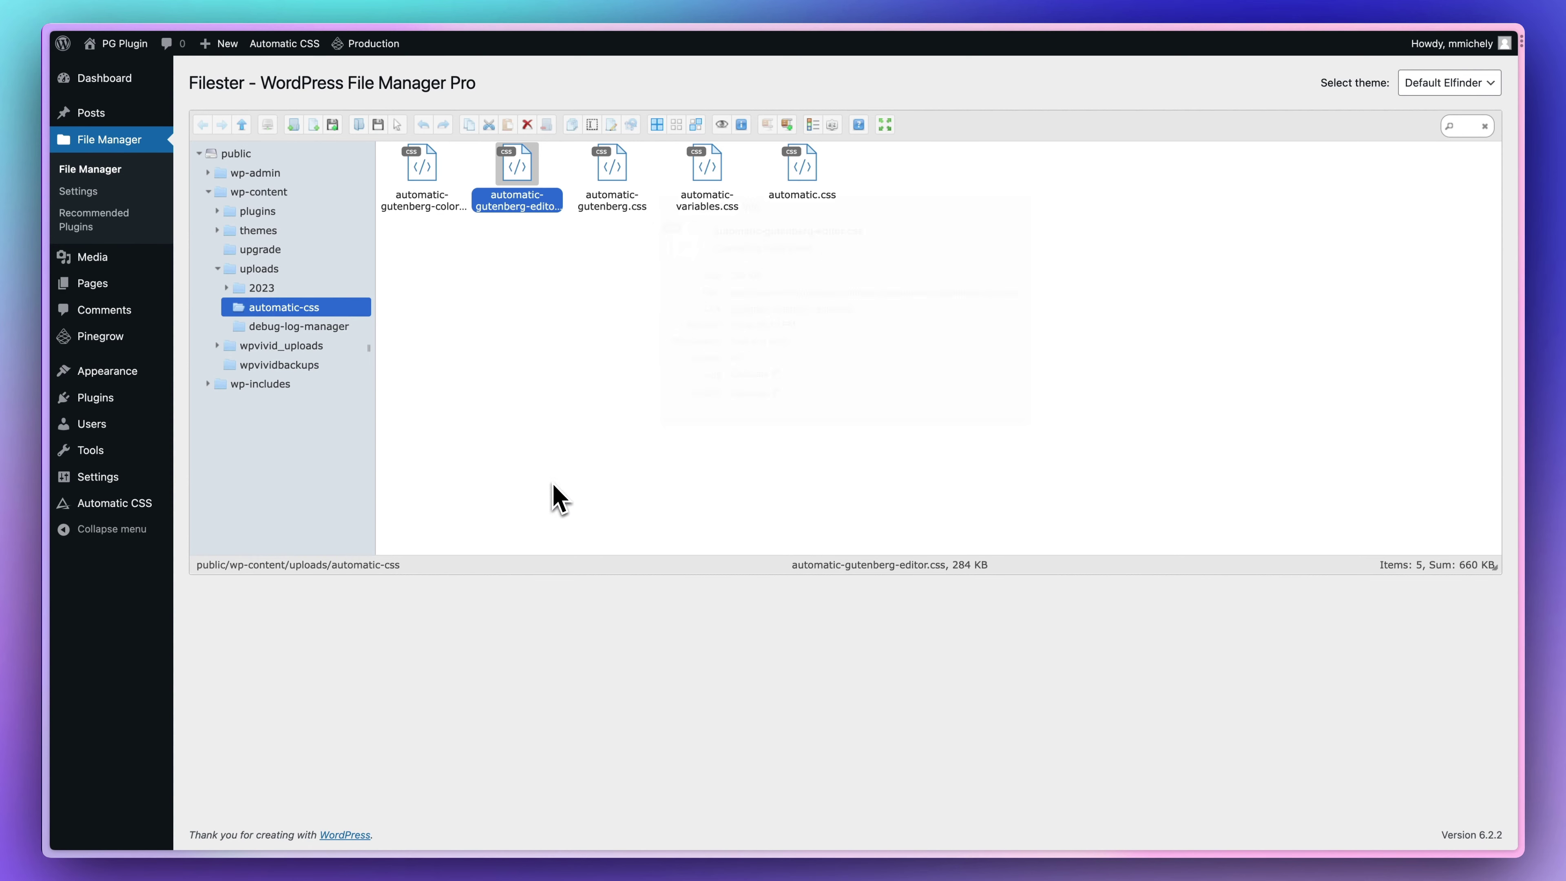
right_click(745, 309)
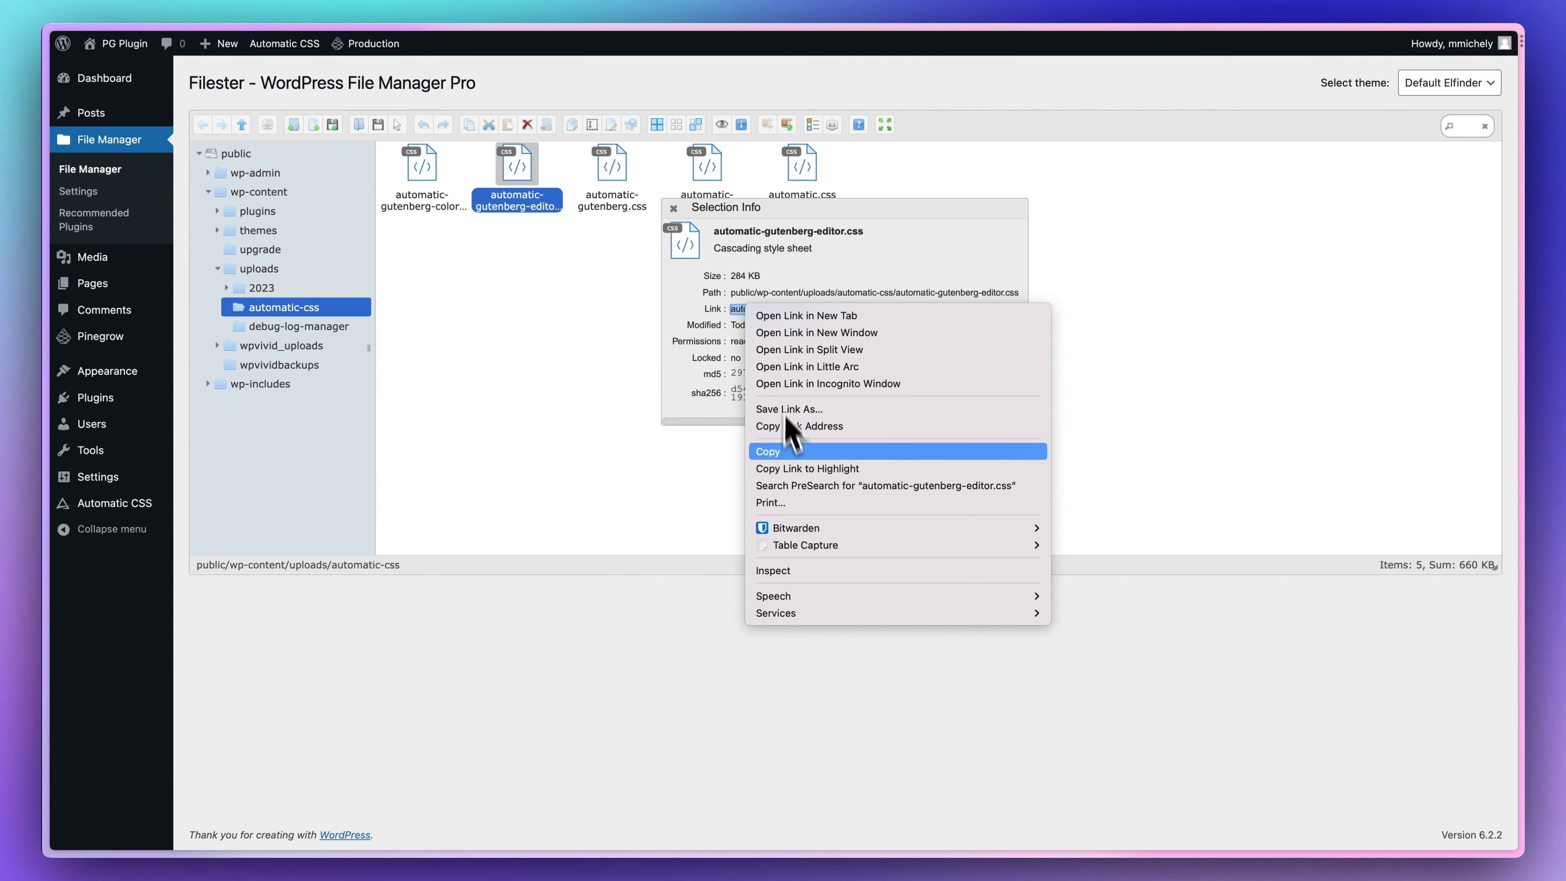
click(755, 425)
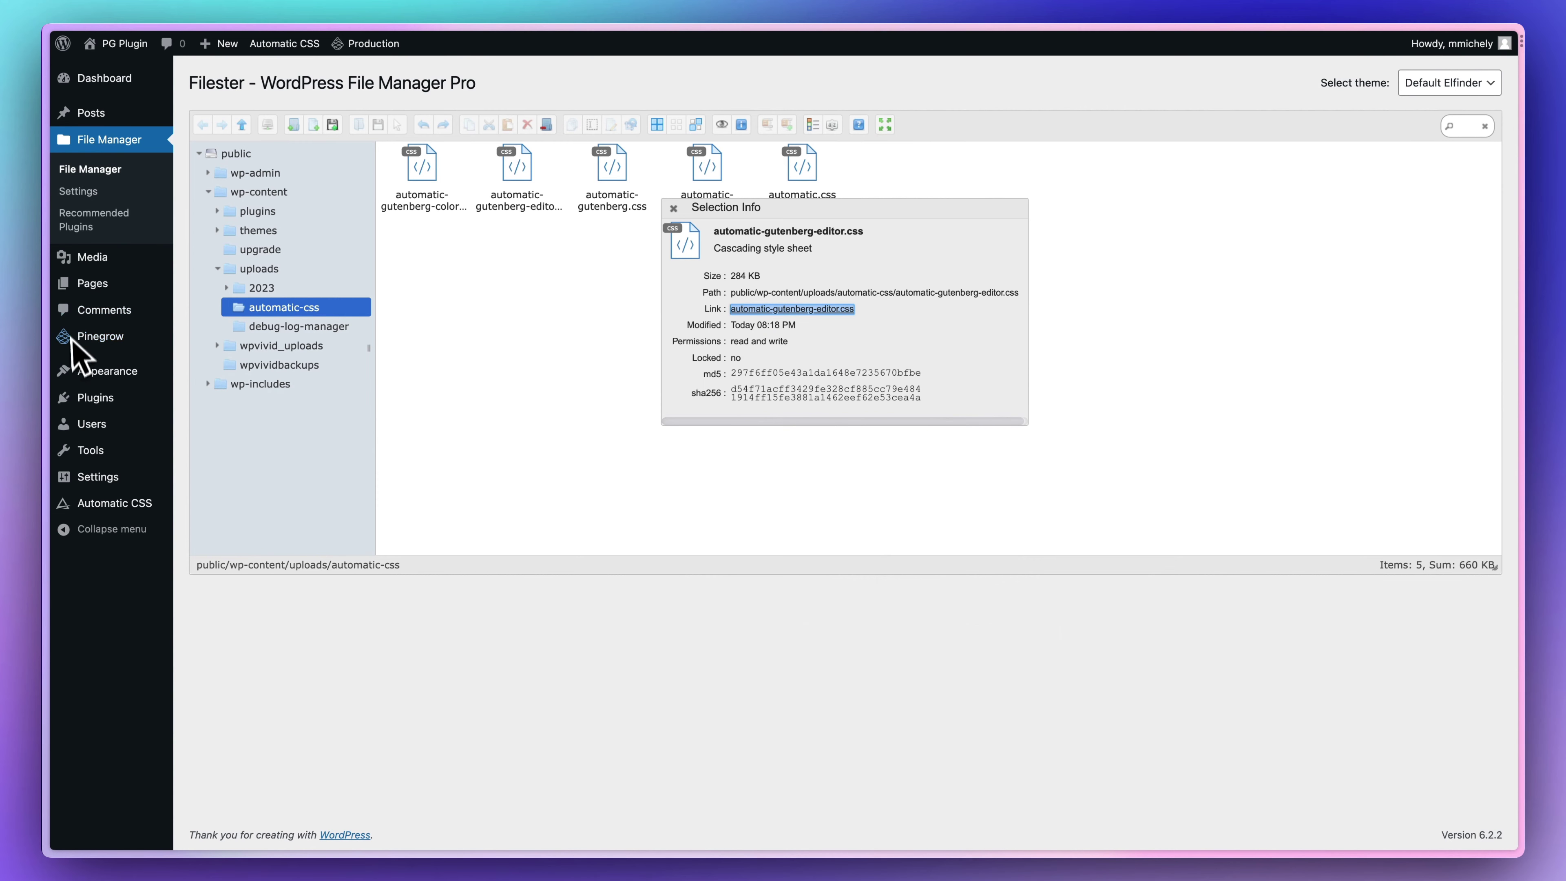
Reopen the My Custom Blocks project in Pinegrow and set the section block's editor style to the copied automatic-gutenberg-editor.css URL
click(93, 336)
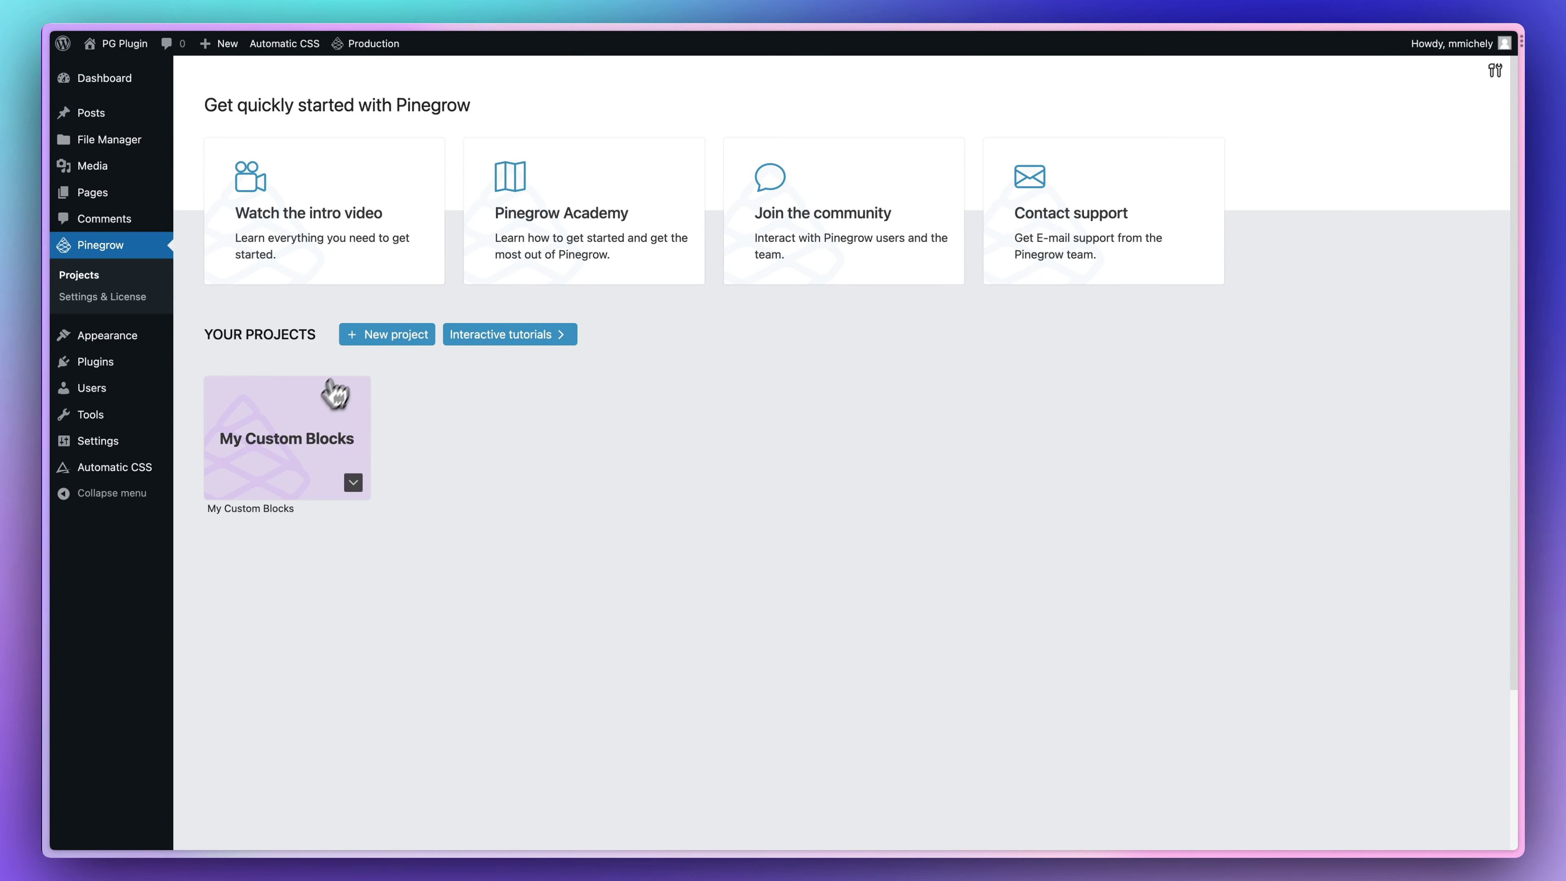
click(332, 392)
click(622, 164)
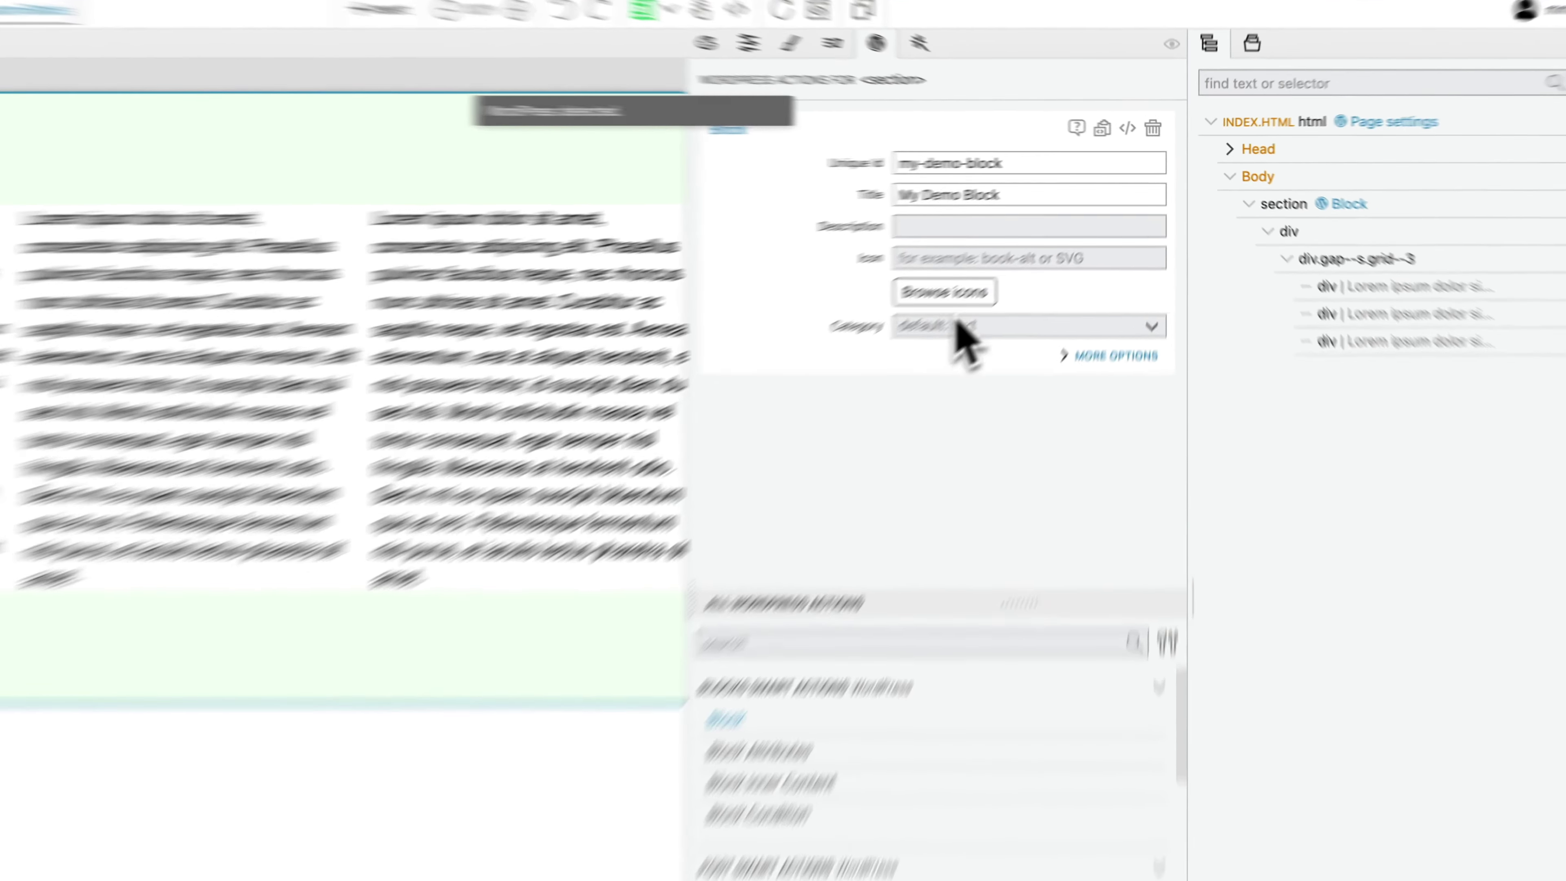
click(1127, 303)
click(832, 686)
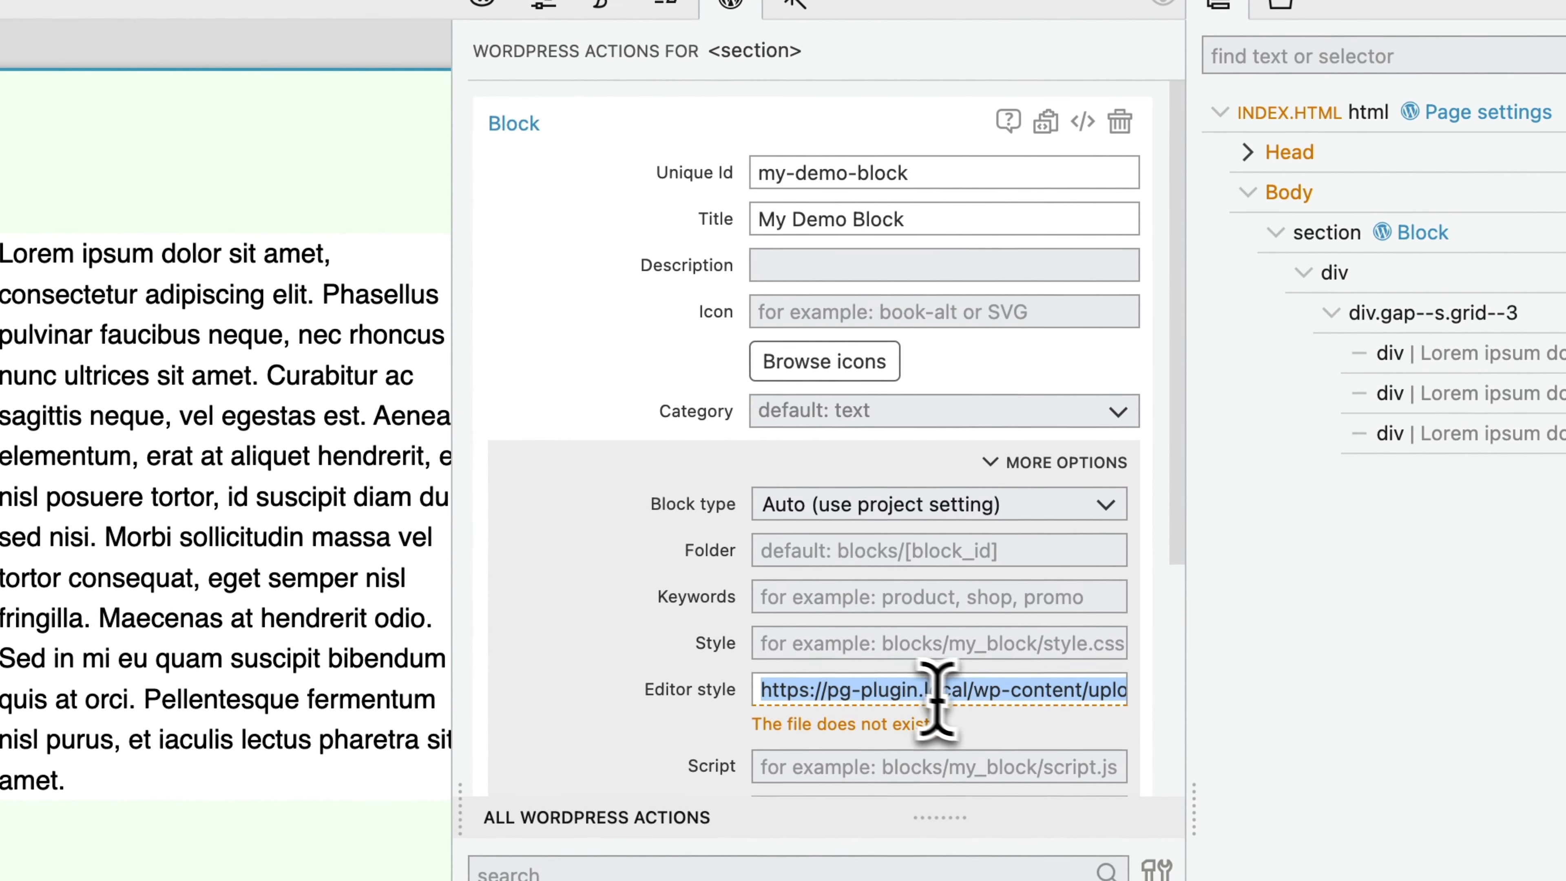
key(End)
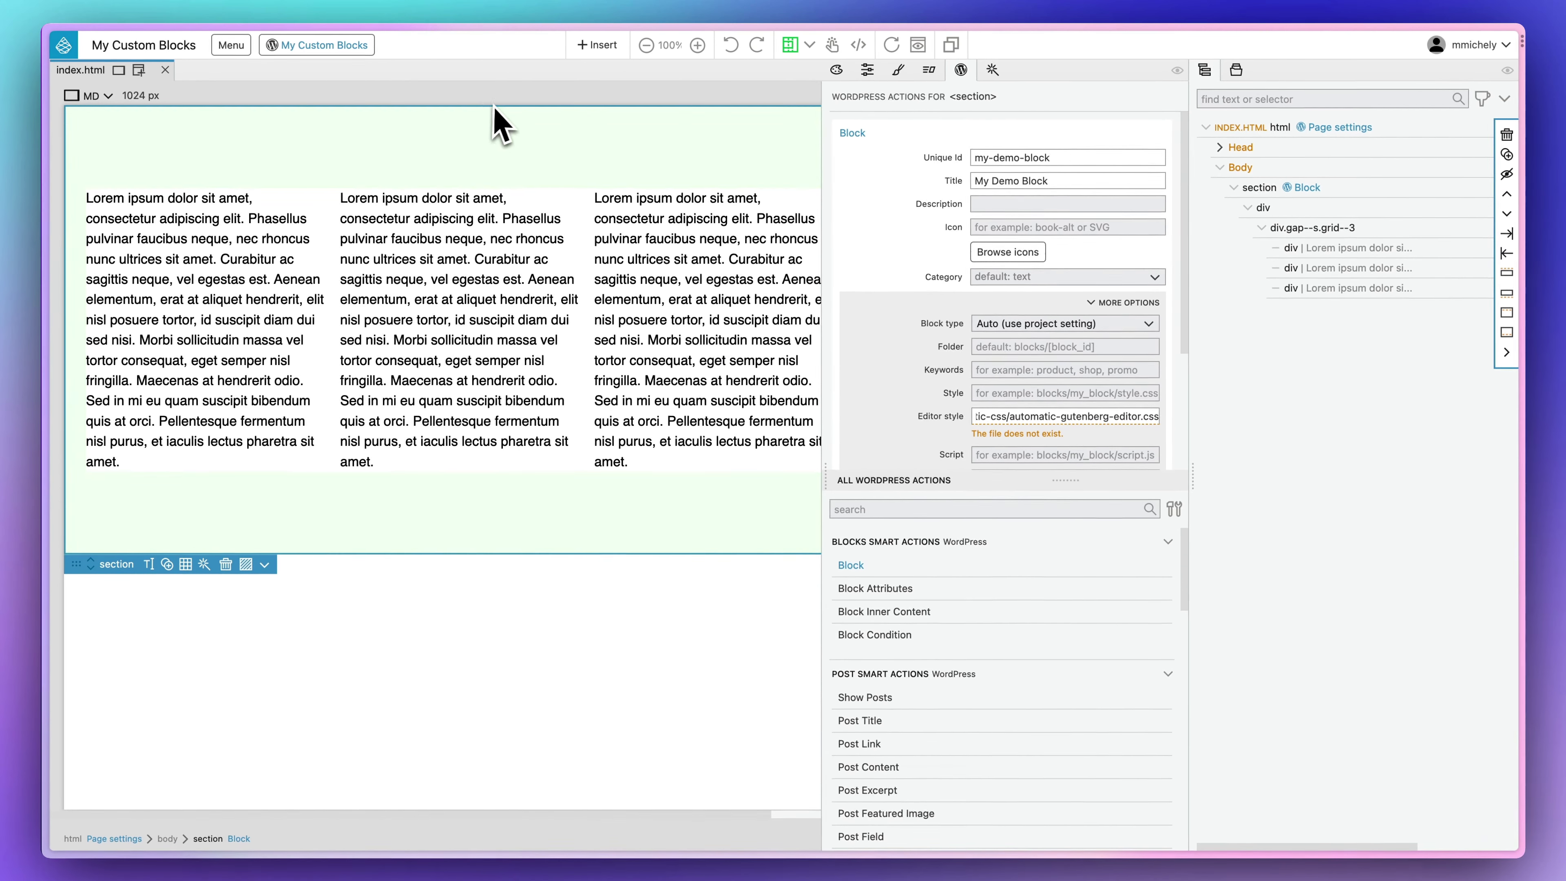
click(518, 139)
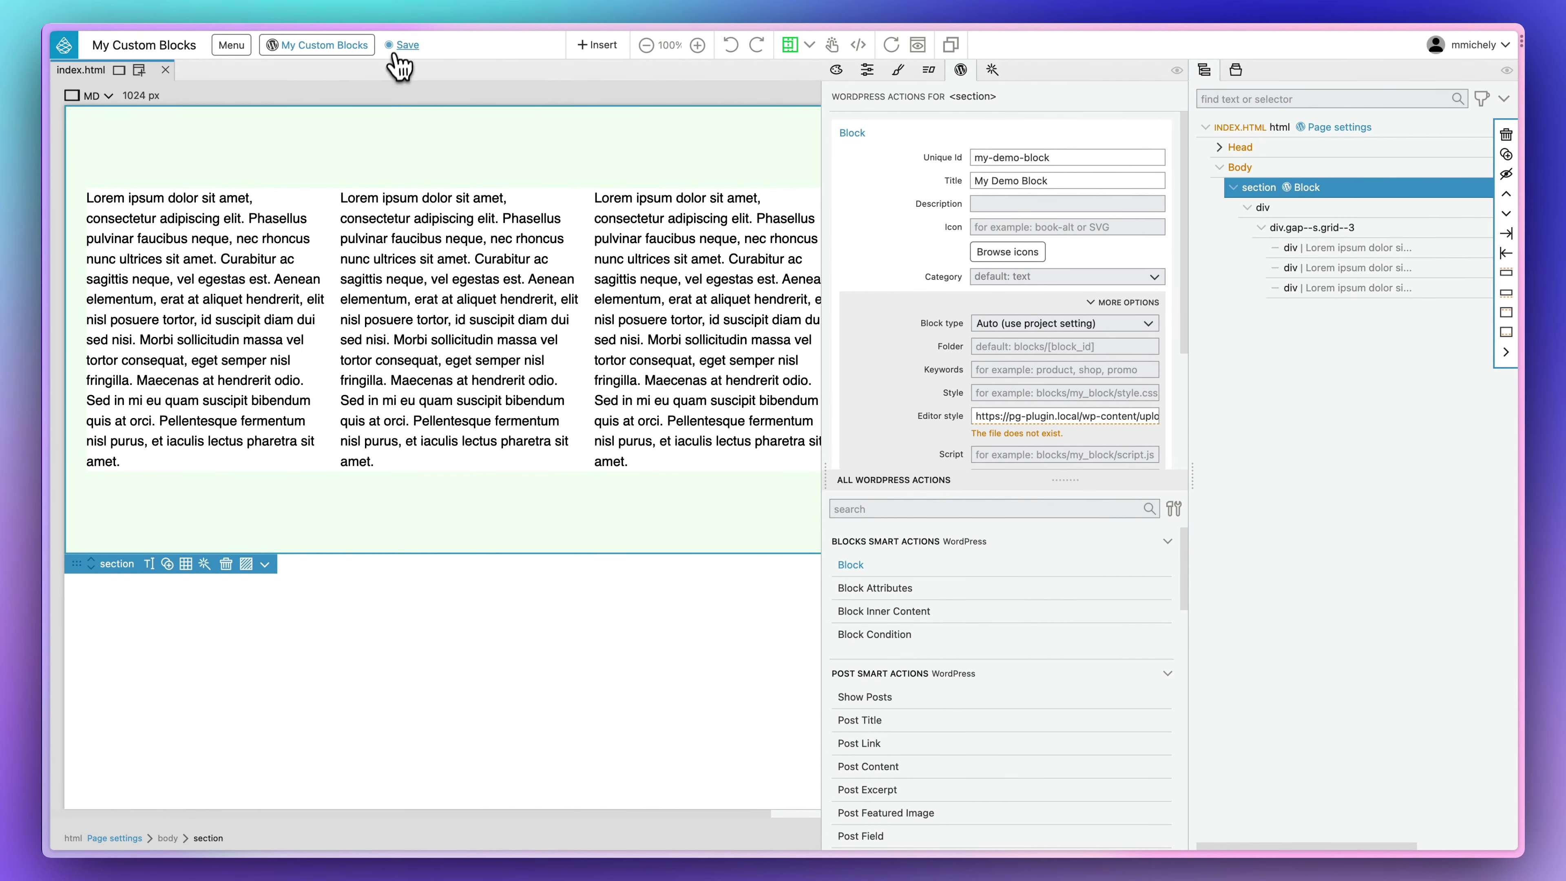
Export the plugin again with the editor style and return to the WordPress dashboard
click(358, 52)
click(349, 68)
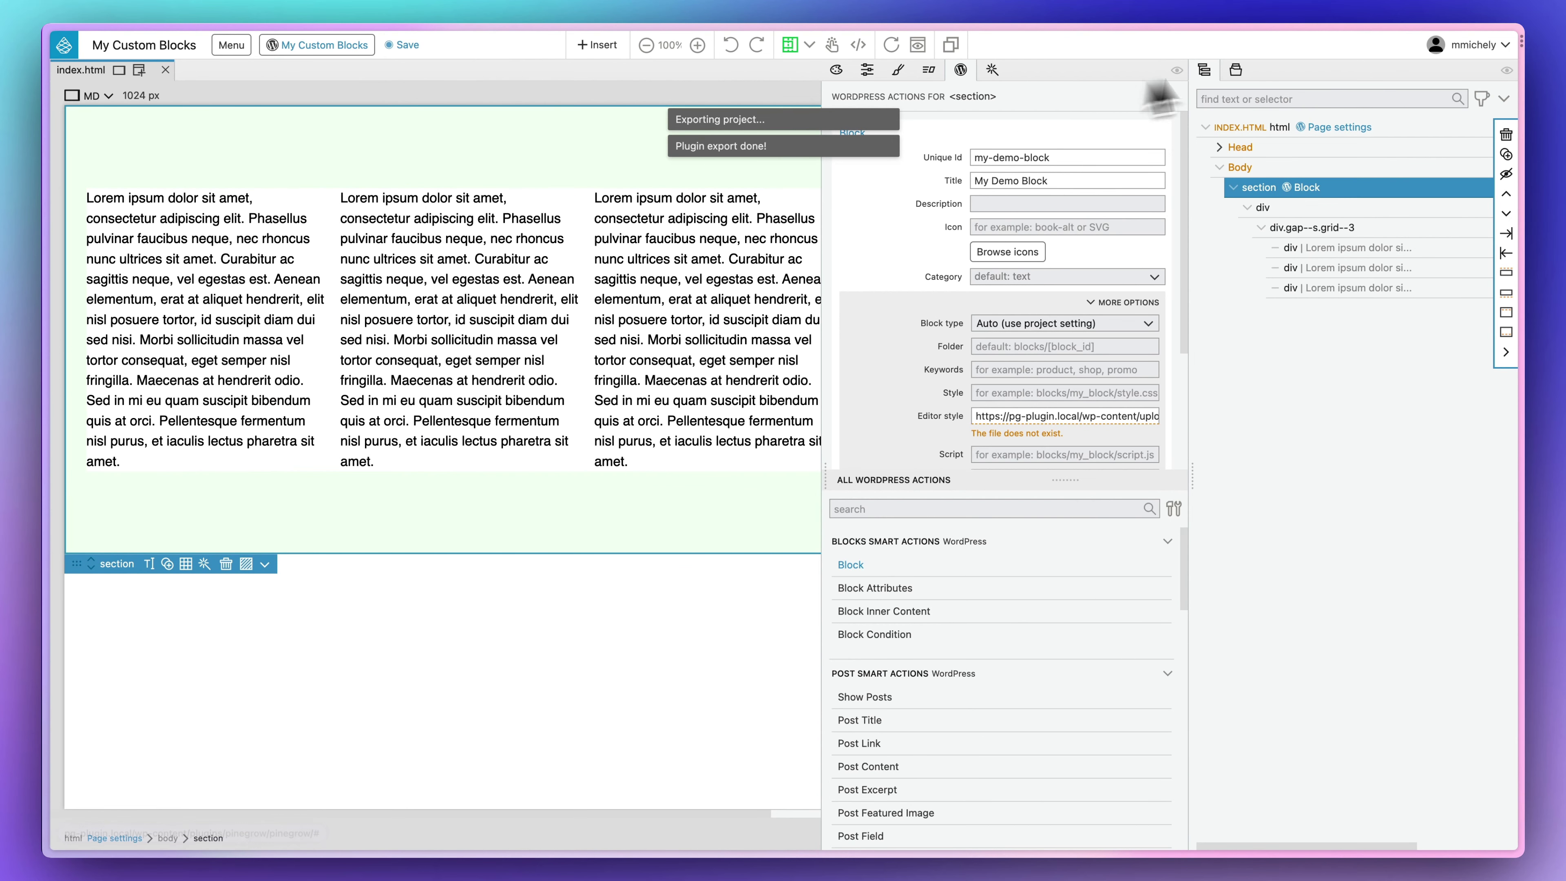
click(1436, 45)
click(1418, 99)
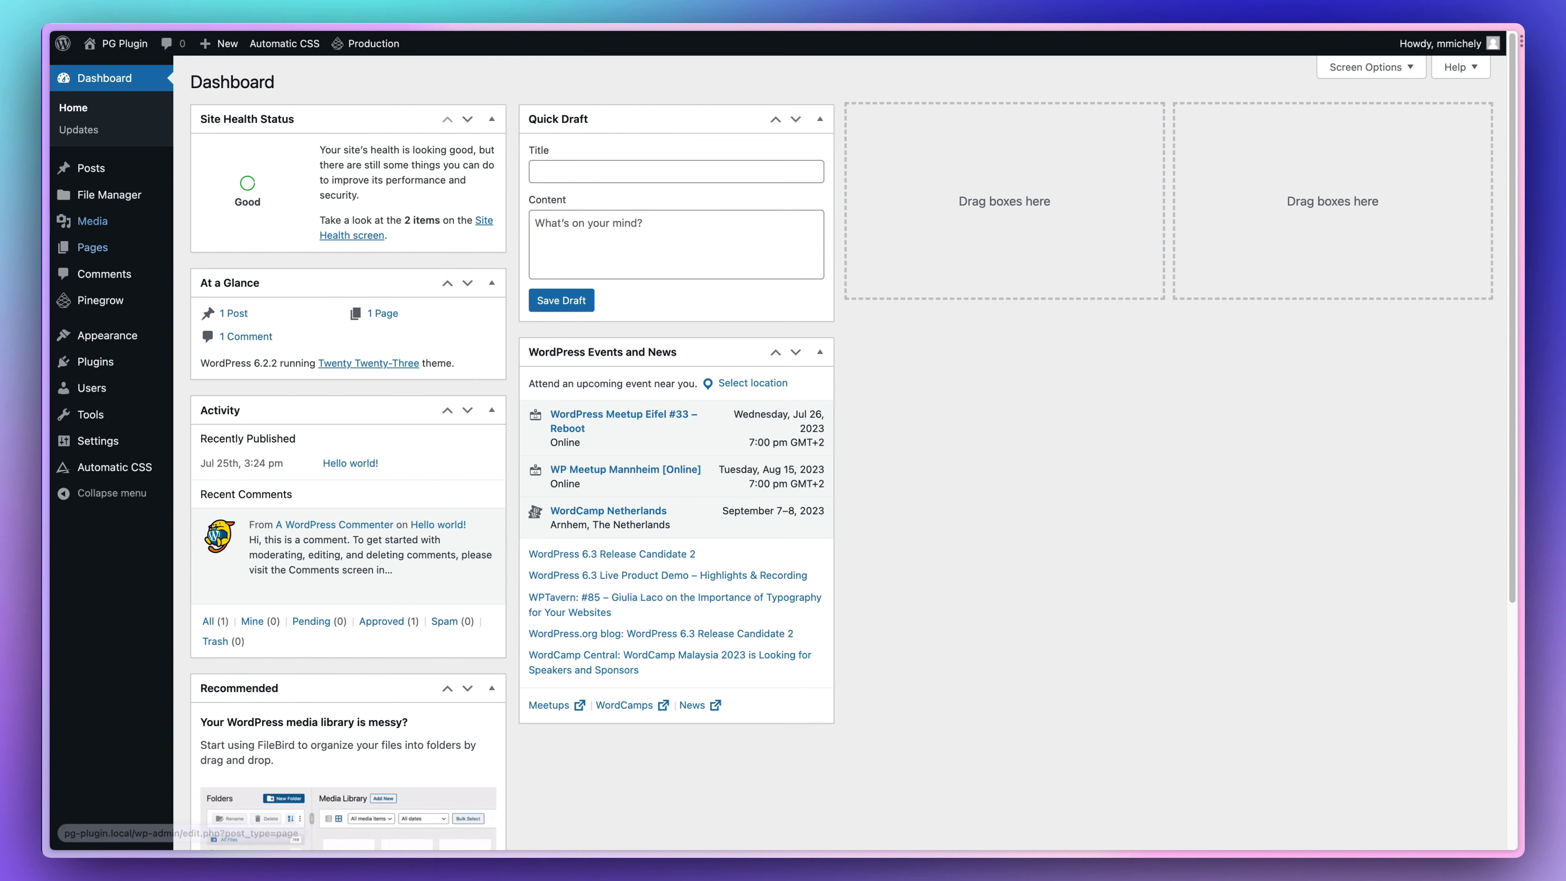
Open the My Custom Block page in the block editor and on the front end to compare the three-column layout
click(101, 248)
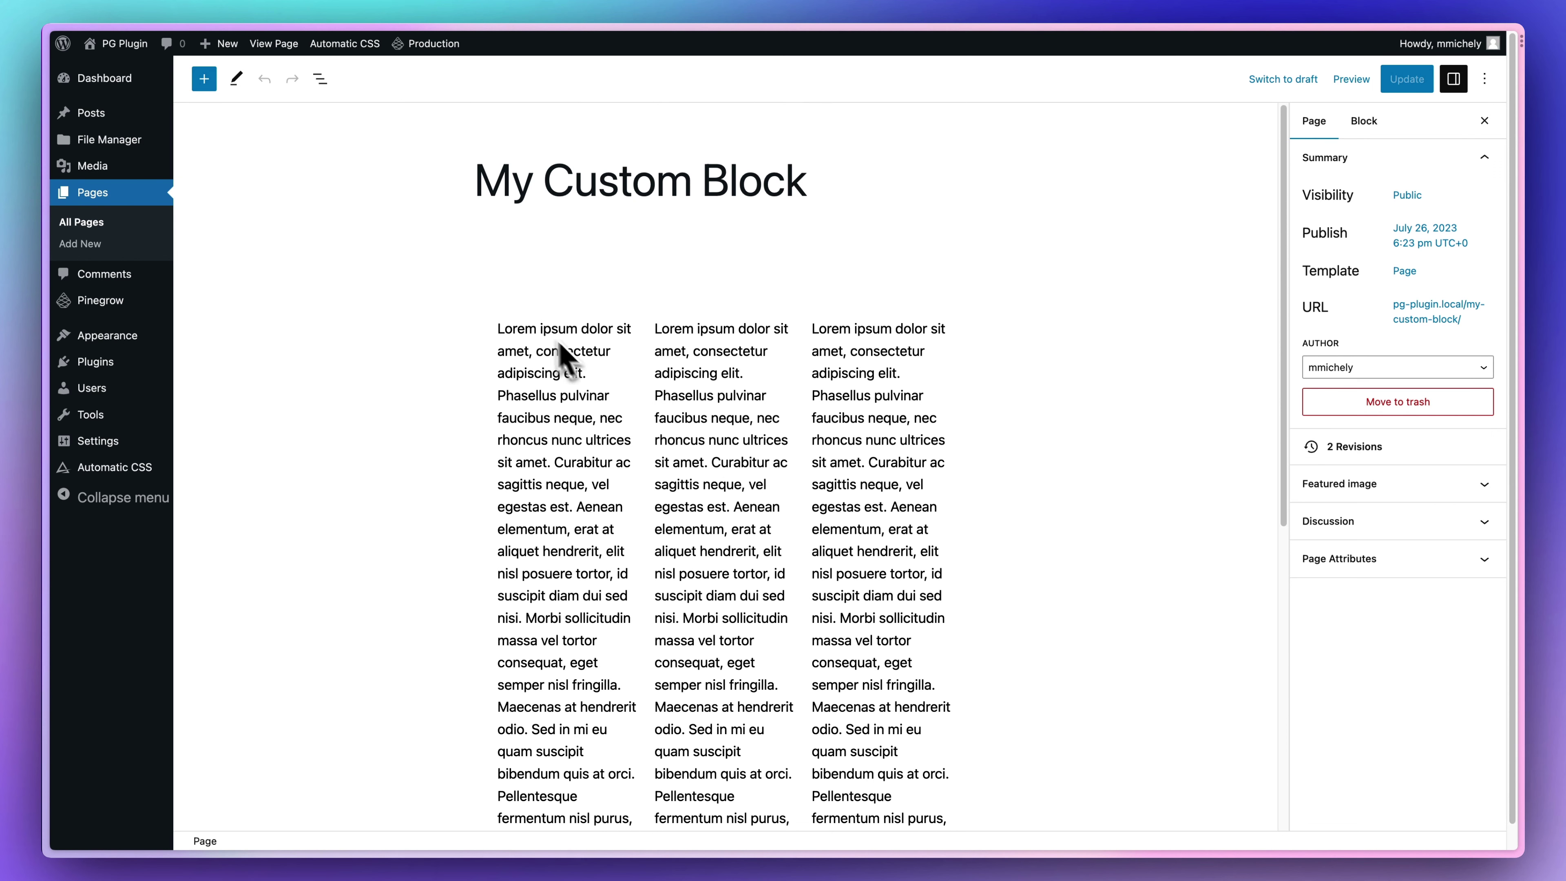
click(273, 44)
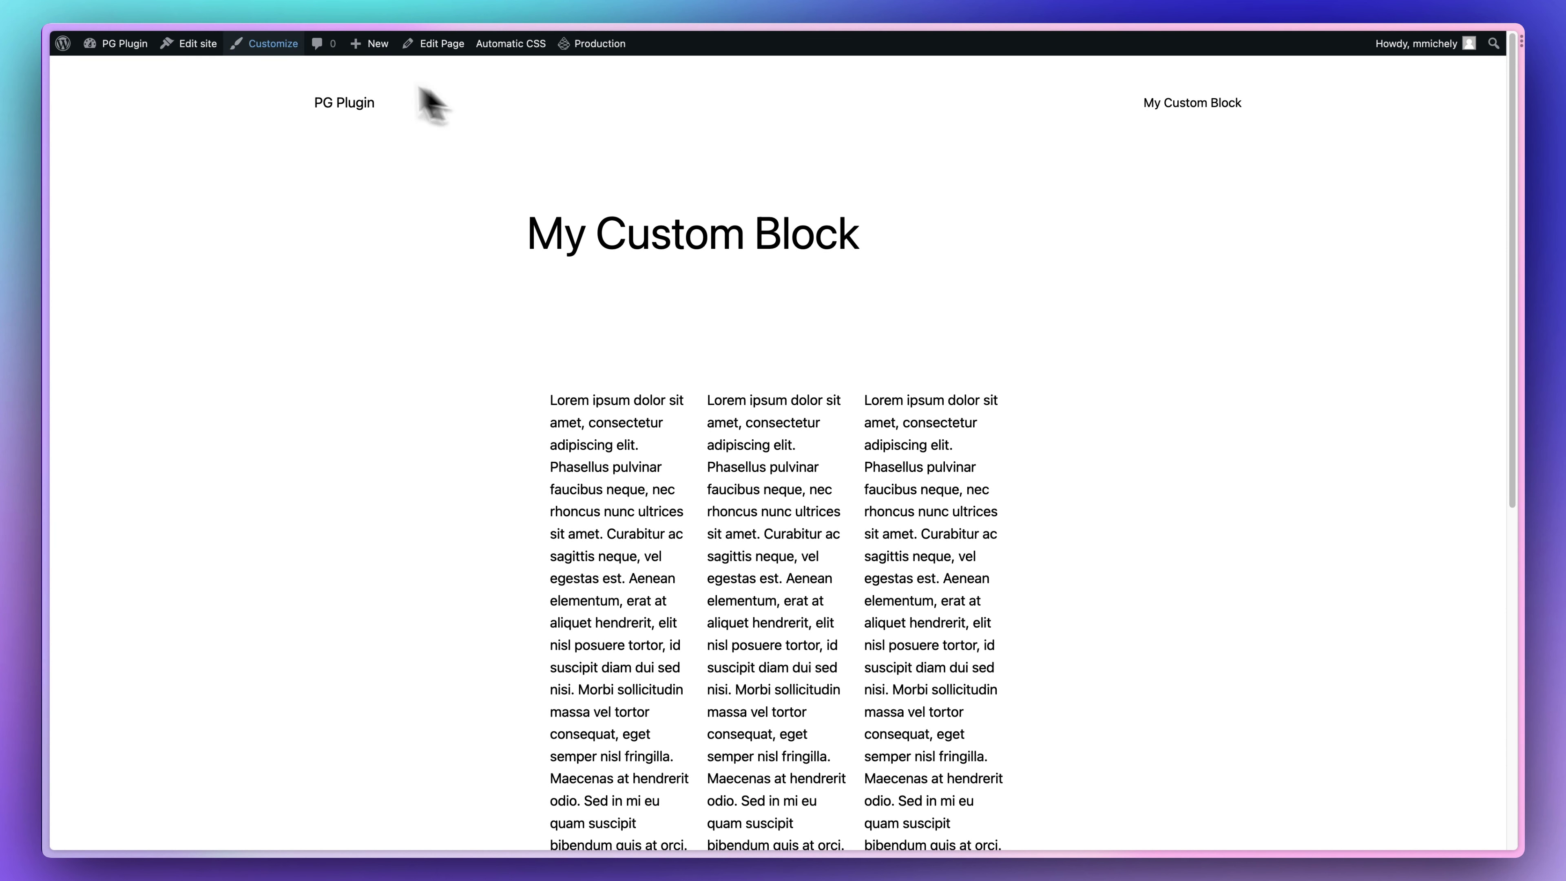
Activate the GeneratePress theme from the site's installed themes
mouse_move(140, 49)
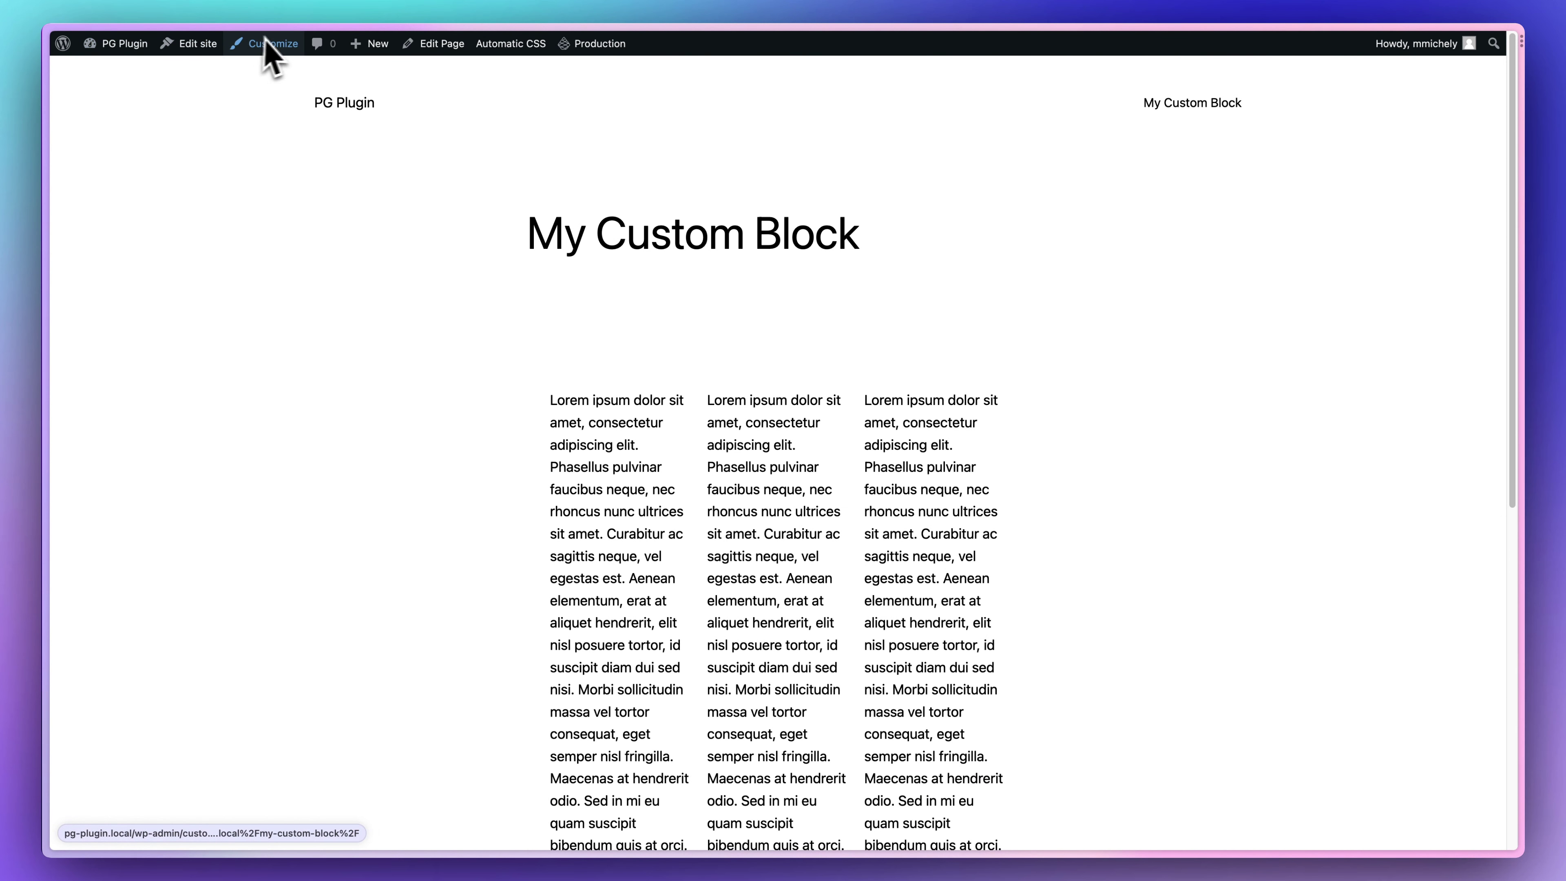
click(137, 96)
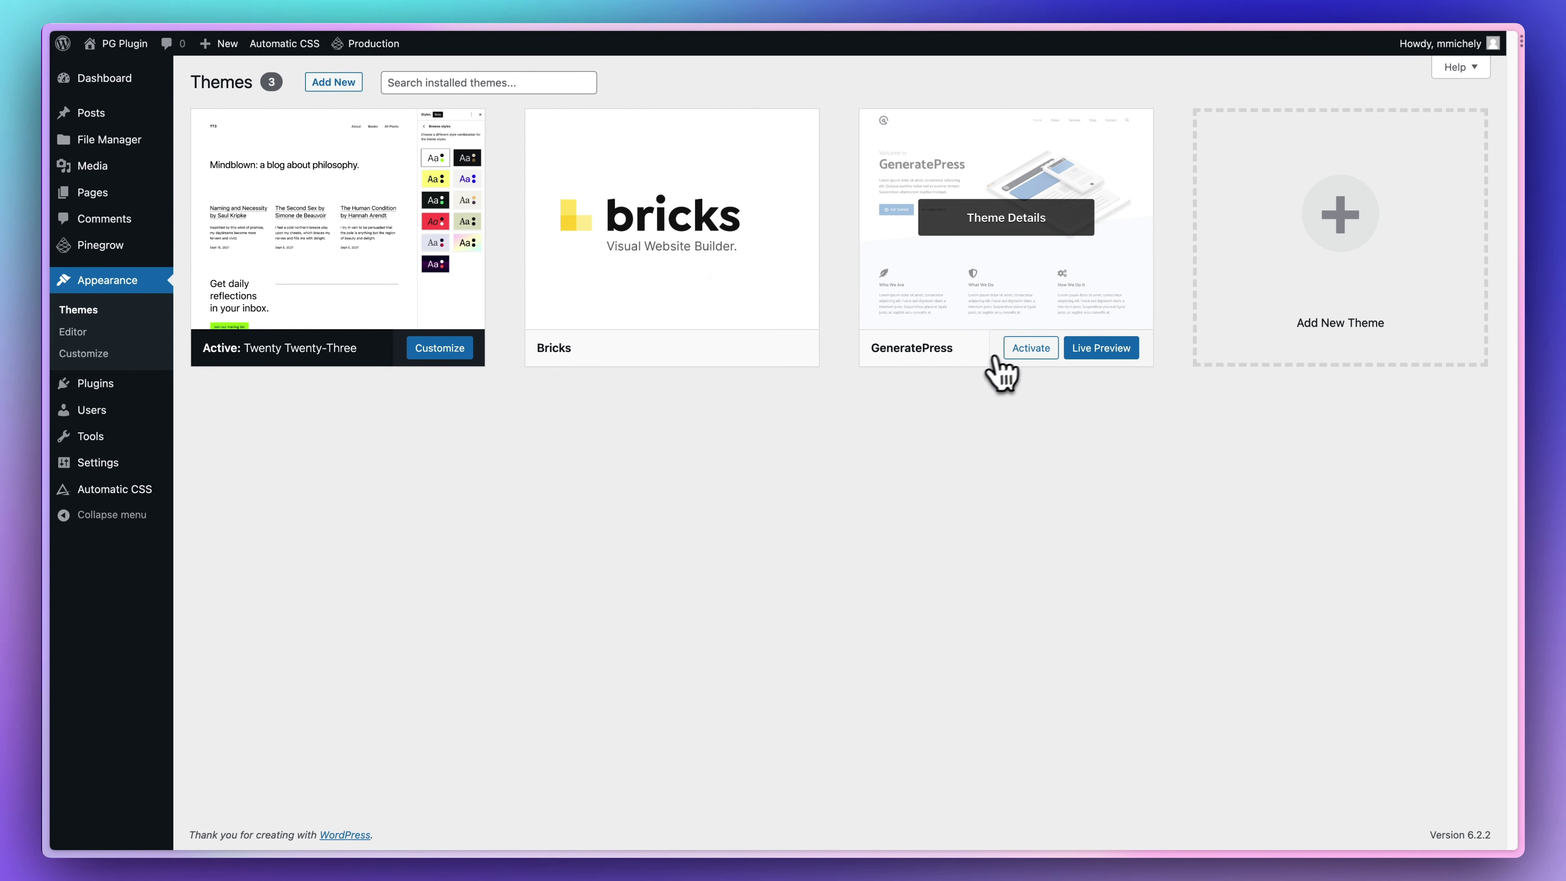
click(1038, 349)
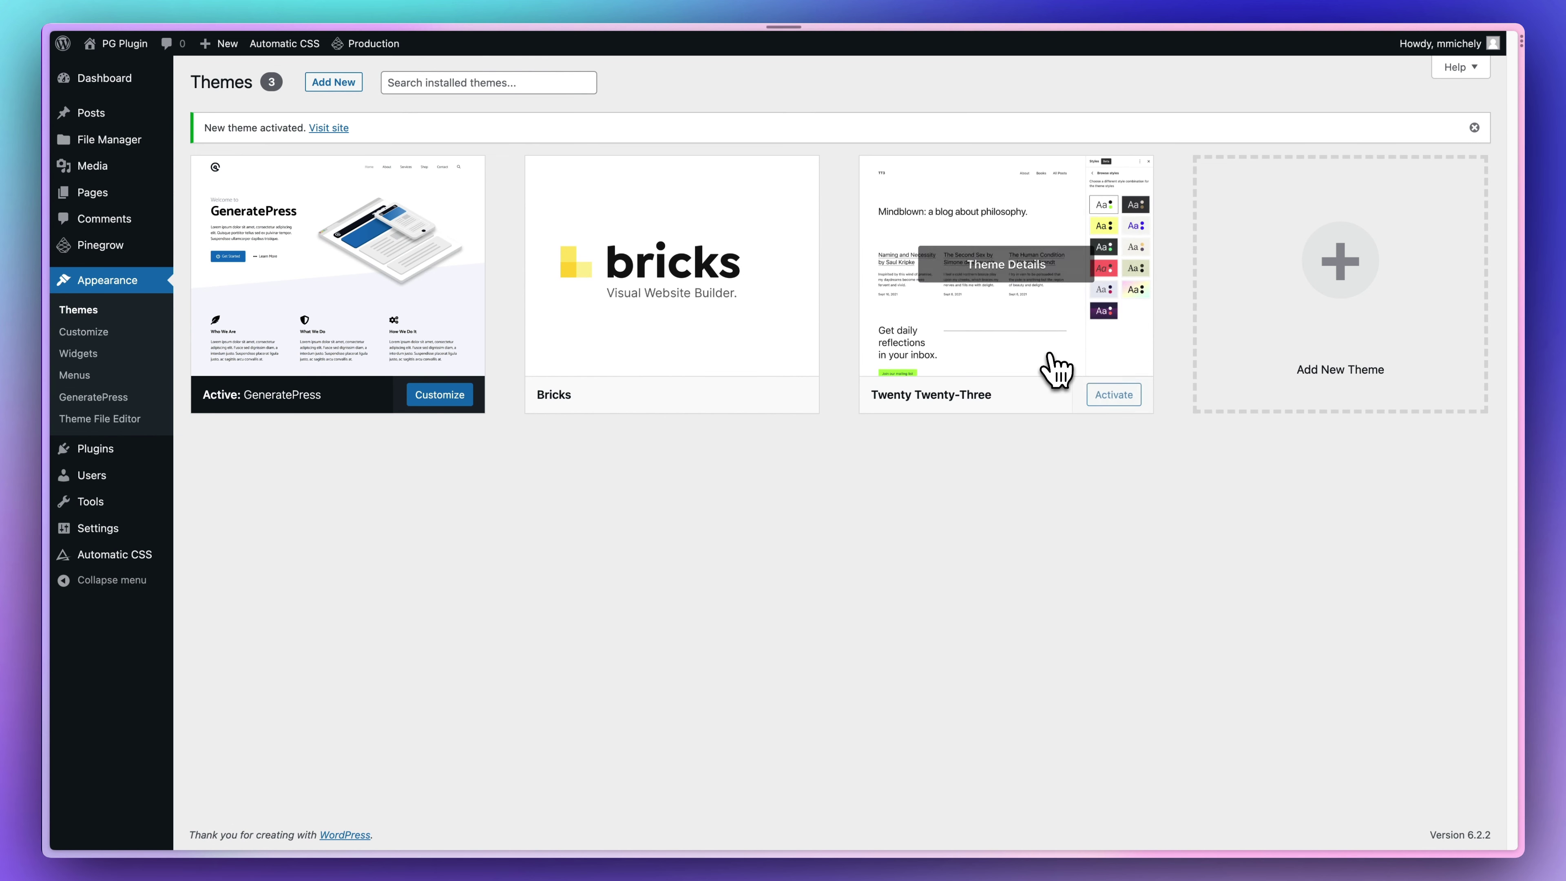
click(137, 63)
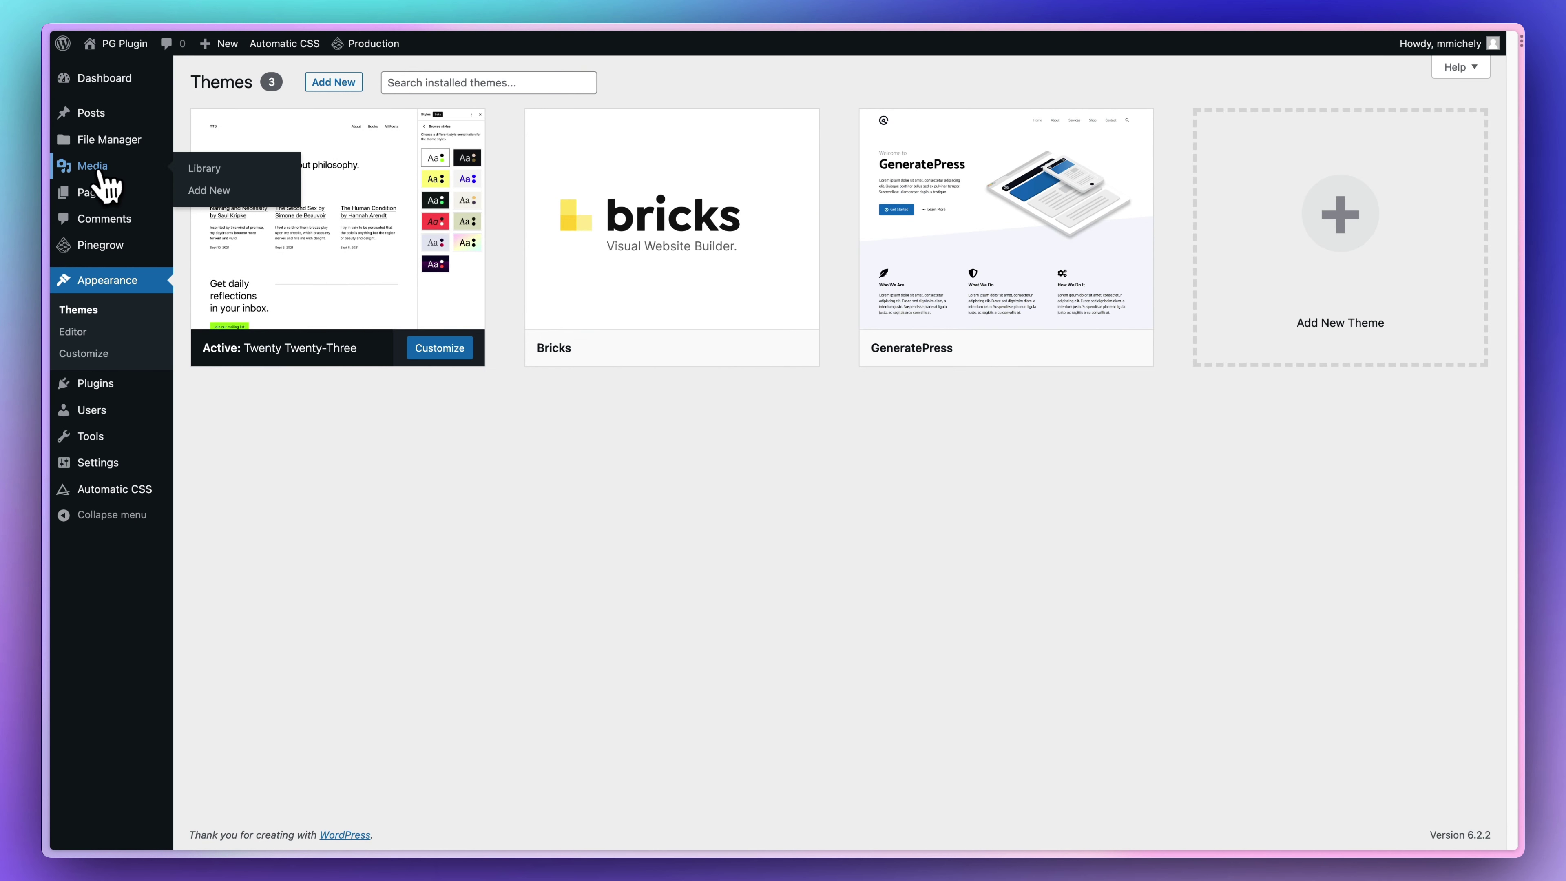
View the My Custom Block page under the new theme, open it for editing and select the demo block to examine its layout
click(99, 193)
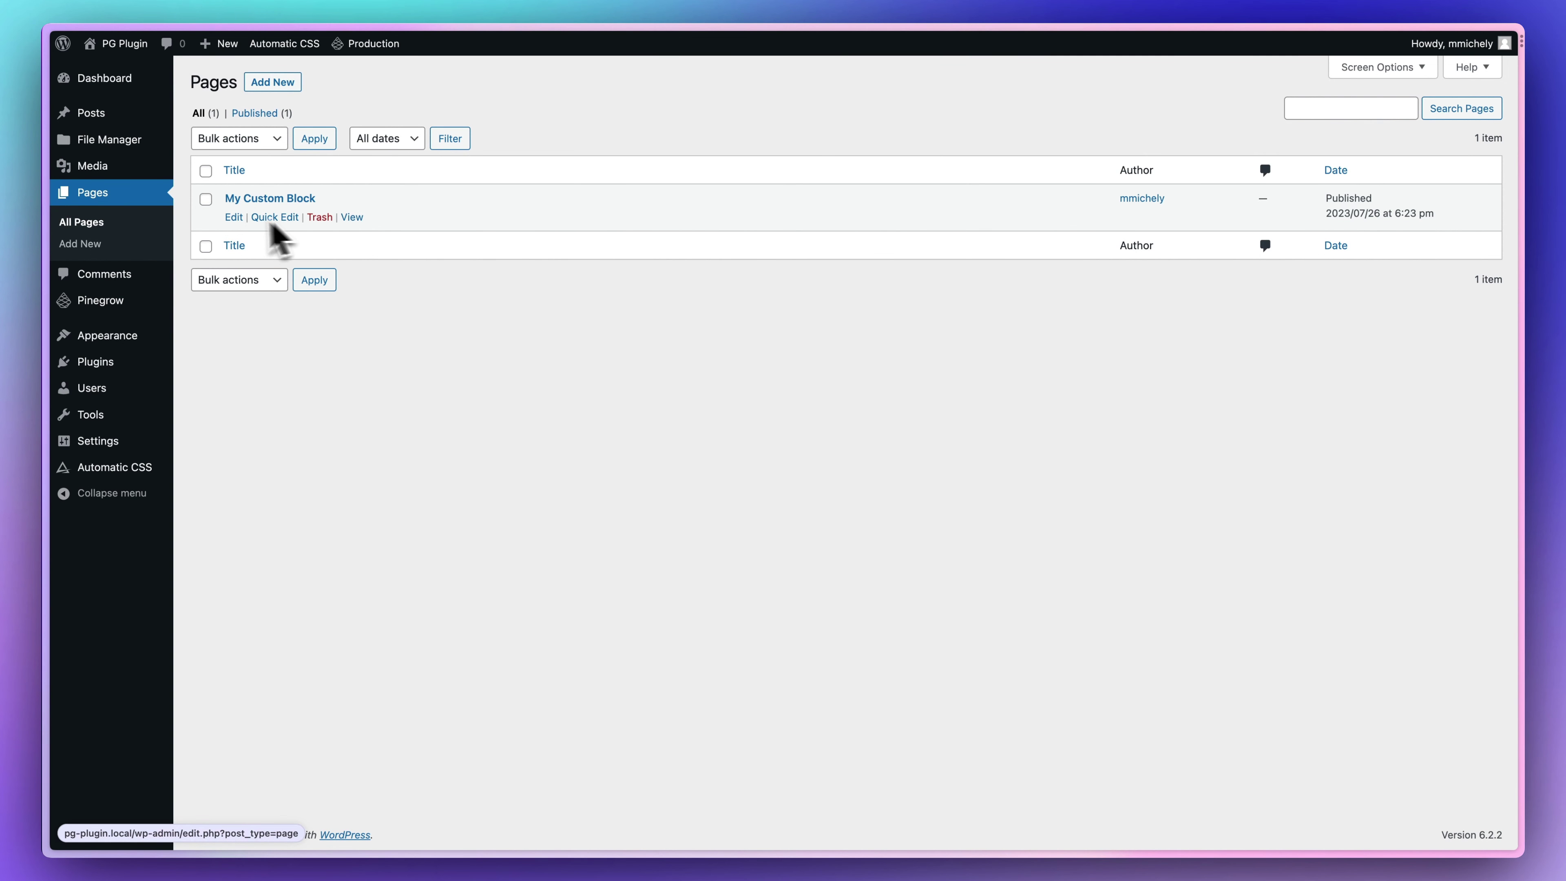
click(351, 217)
click(380, 49)
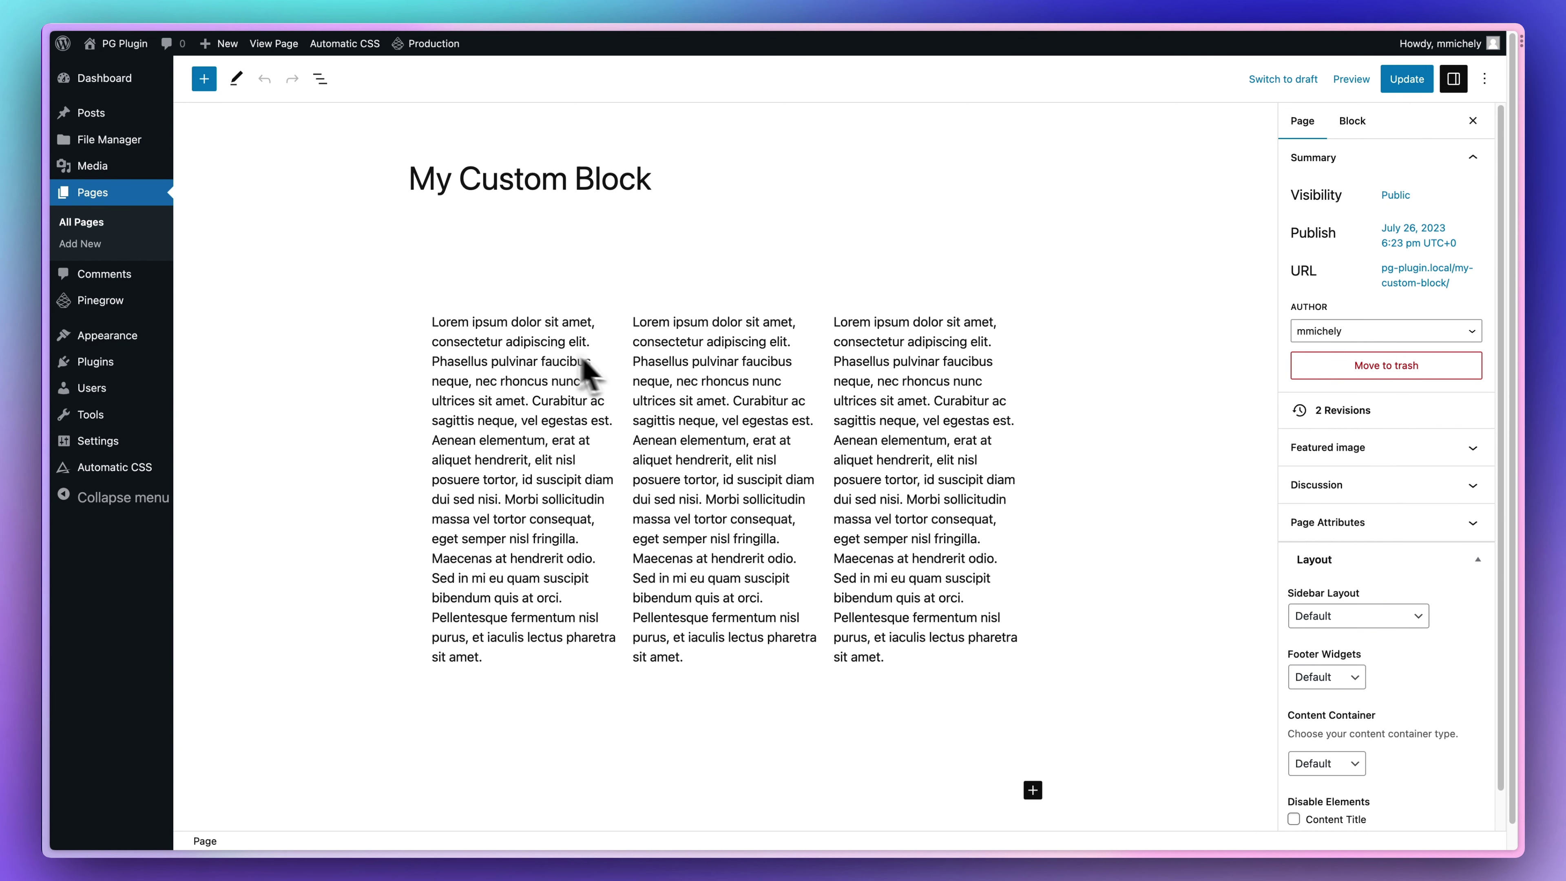
click(561, 287)
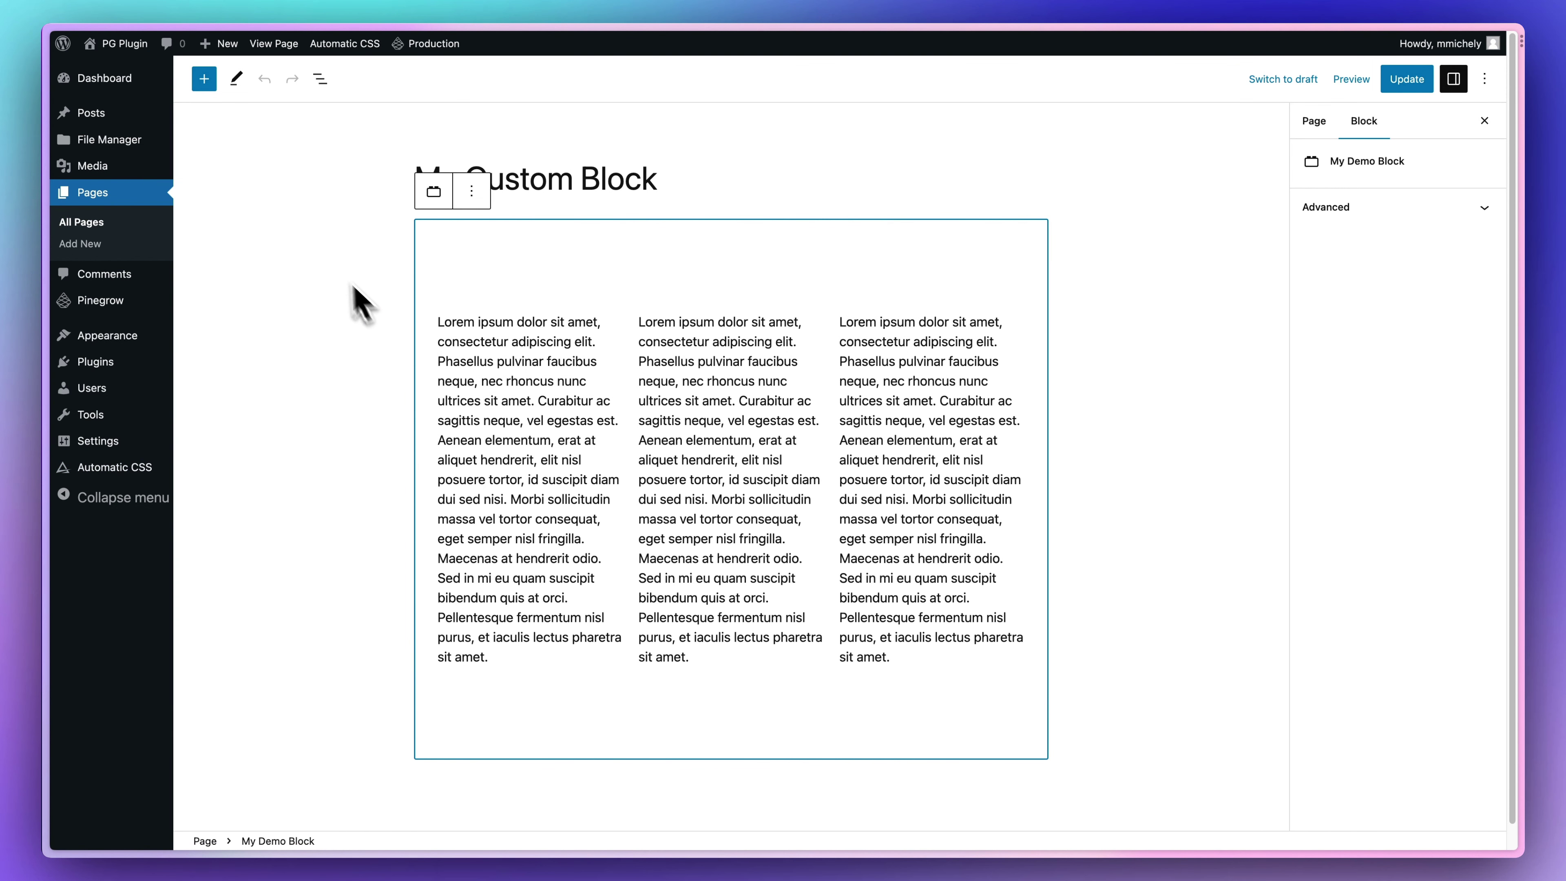
Open the Pinegrow projects area from the WordPress admin
click(109, 302)
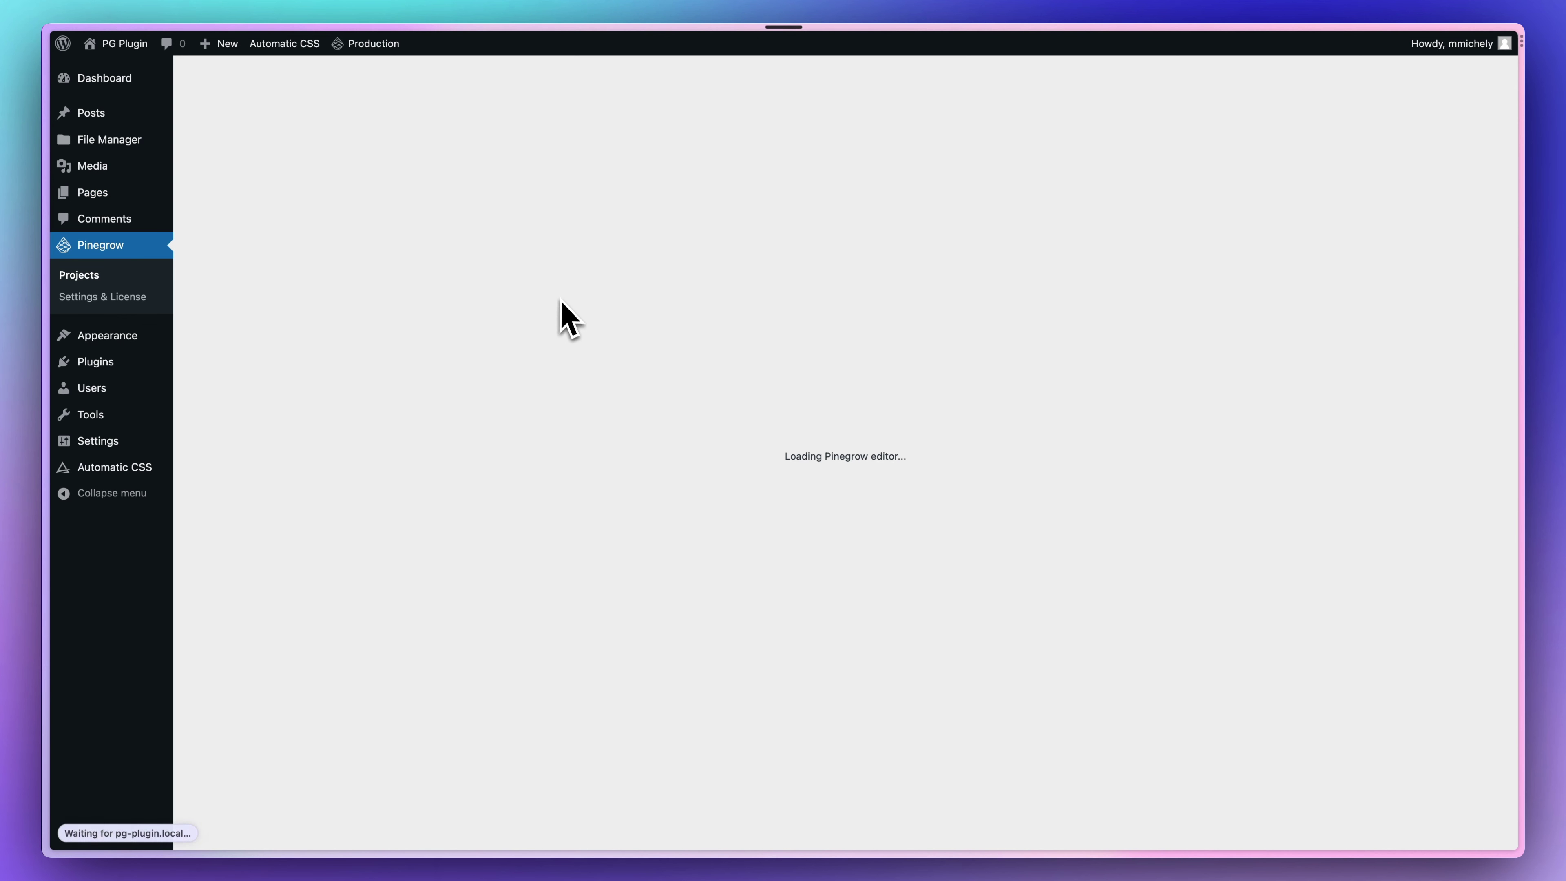